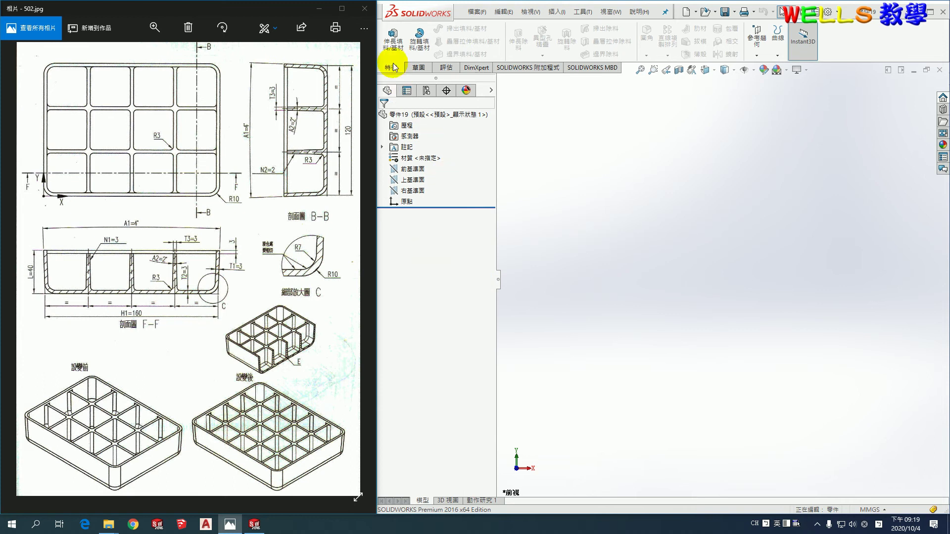
Step: Sketch a center rectangle on the Top Plane with its centre at the origin
{"action": "left_click", "coordinate": [394, 38]}
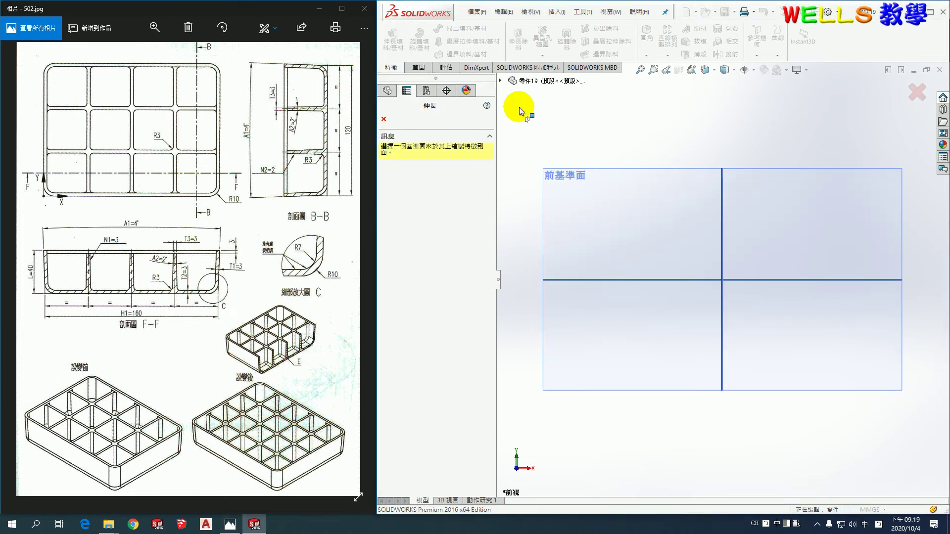
{"action": "left_click", "coordinate": [500, 82]}
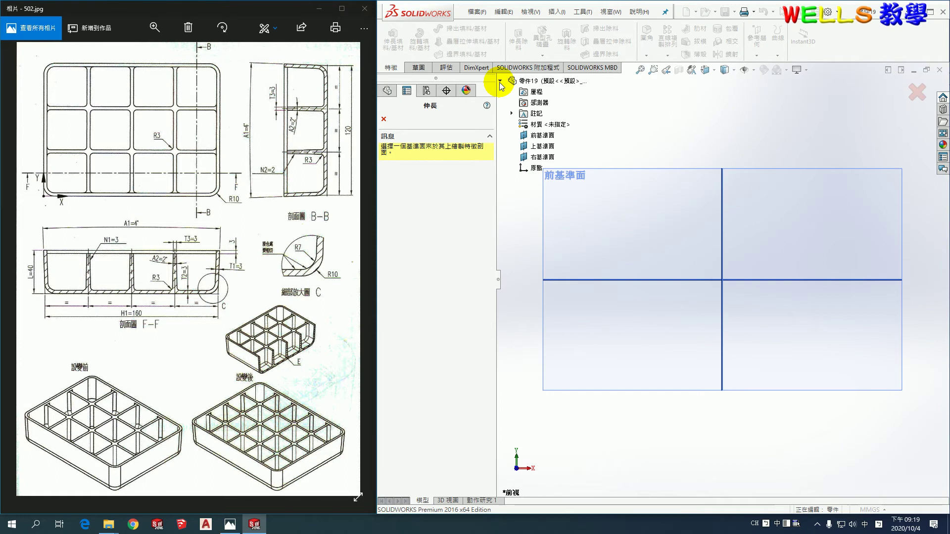
{"action": "left_click", "coordinate": [551, 147]}
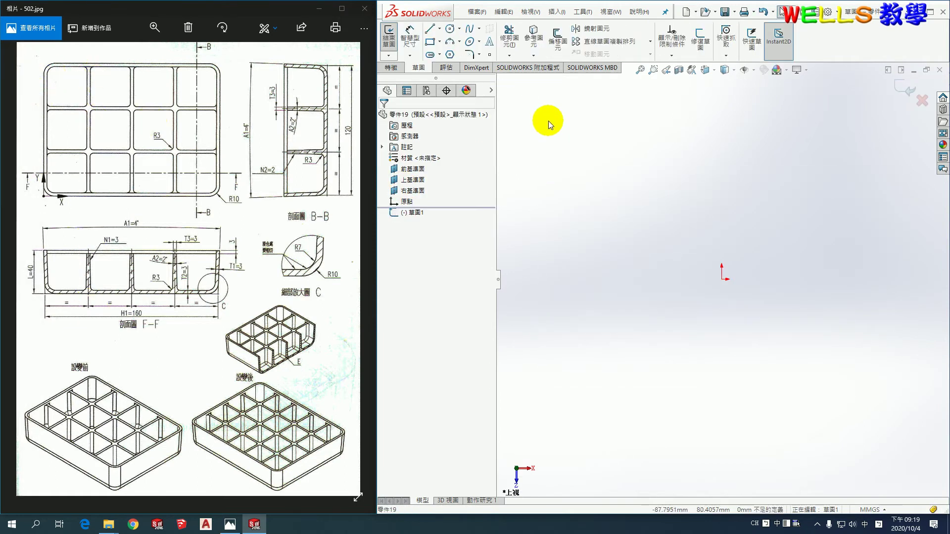
{"action": "left_click", "coordinate": [430, 41]}
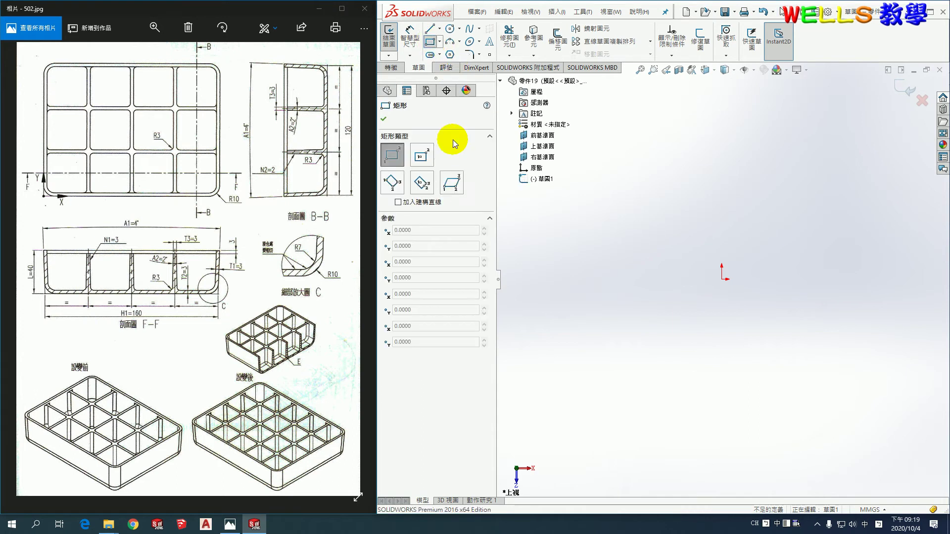
{"action": "left_click", "coordinate": [421, 155]}
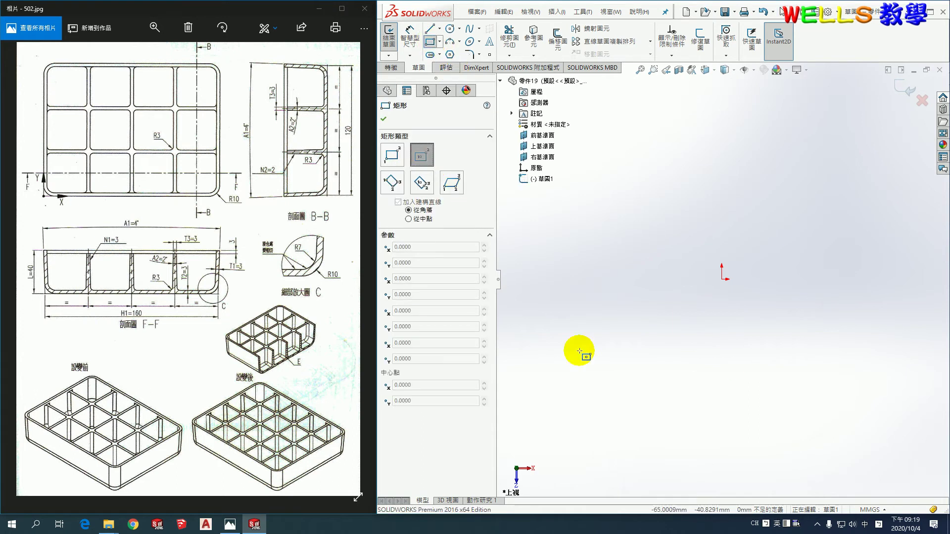
{"action": "left_click", "coordinate": [722, 279]}
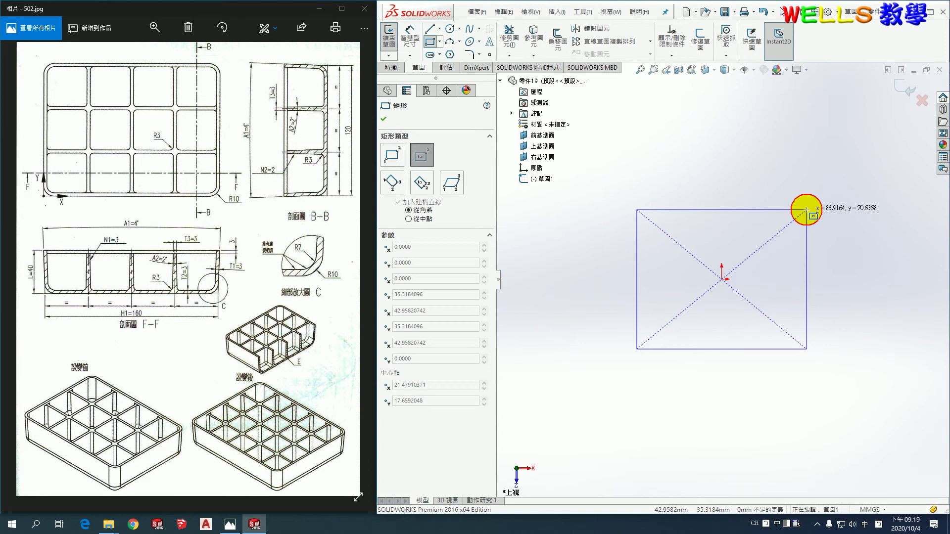
{"action": "left_click", "coordinate": [807, 209]}
Step: Dimension the rectangle 160 mm wide along the bottom edge and 120 mm along the right edge
{"action": "left_click", "coordinate": [410, 36]}
{"action": "left_click", "coordinate": [683, 349]}
{"action": "left_click", "coordinate": [692, 394]}
{"action": "type", "text": "160"}
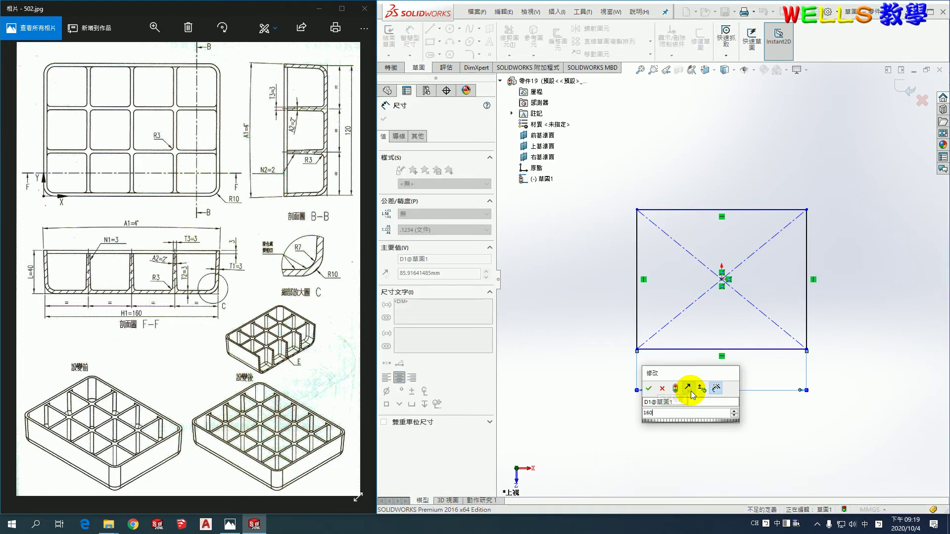
{"action": "key", "text": "Return"}
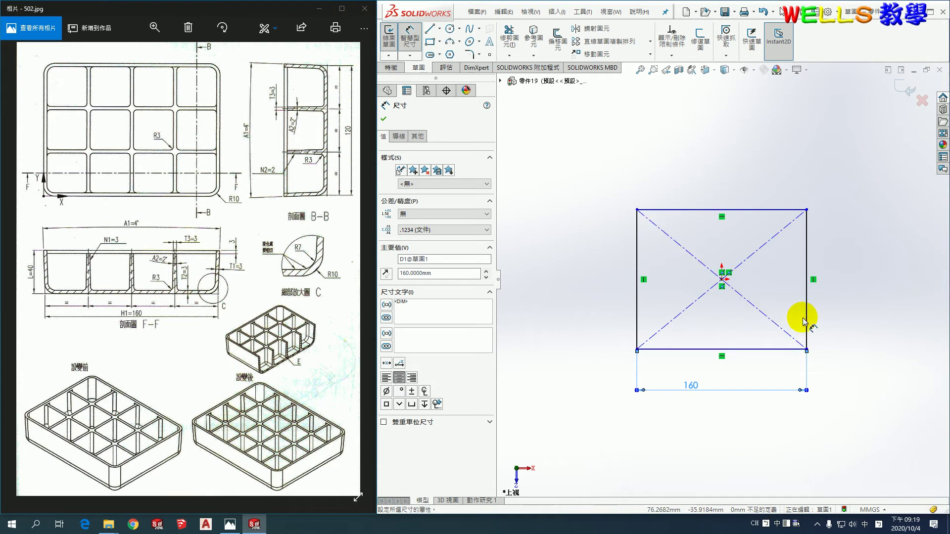
{"action": "left_click", "coordinate": [806, 318]}
{"action": "left_click", "coordinate": [851, 315]}
{"action": "type", "text": "120"}
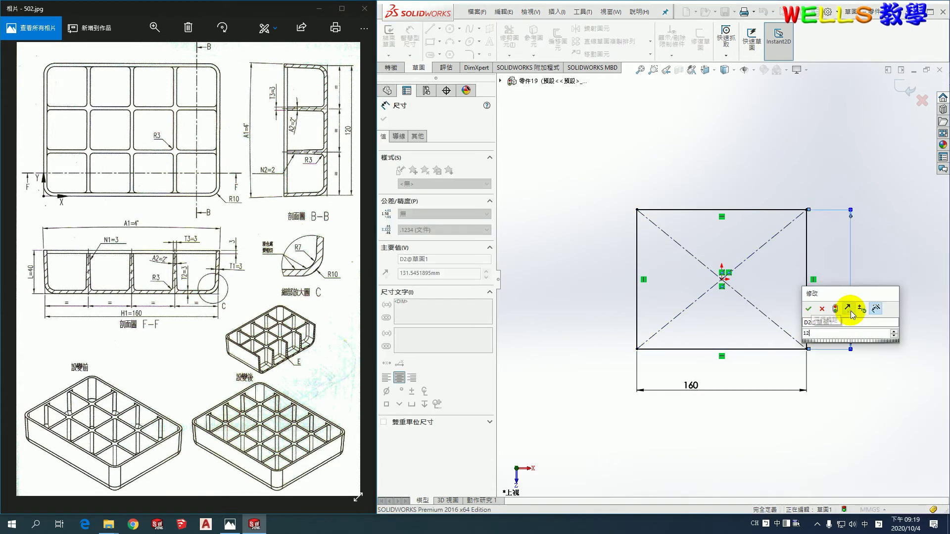
{"action": "key", "text": "Return"}
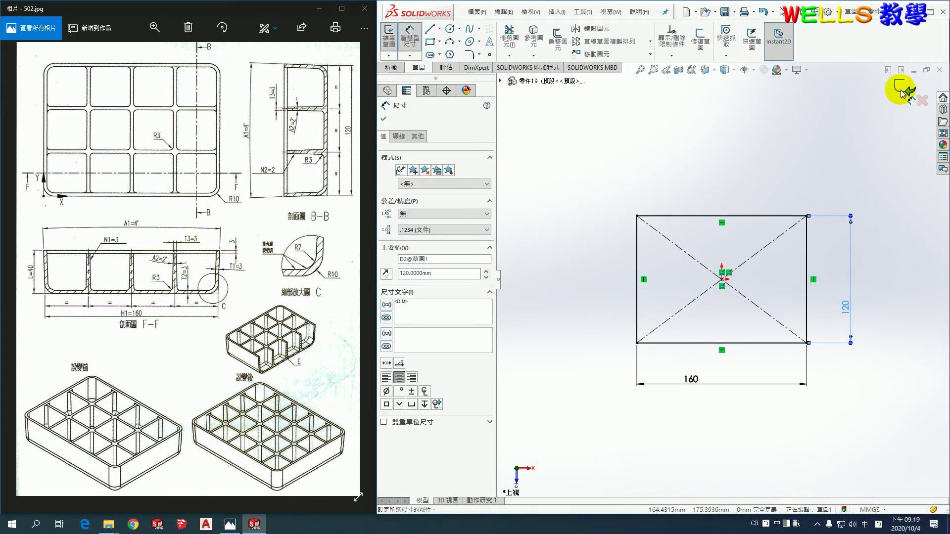
{"action": "left_click", "coordinate": [907, 90]}
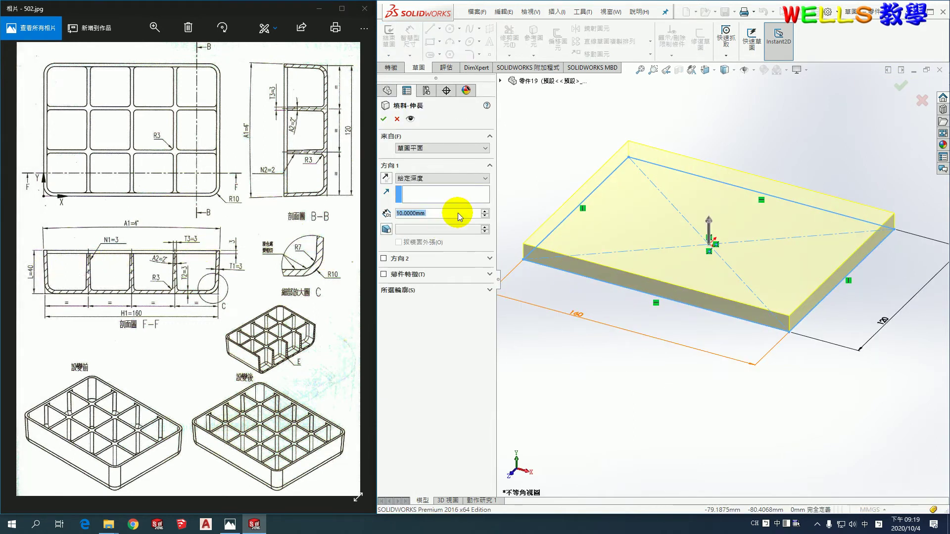
Step: Extrude the rectangle 40 mm deep with a 2° draft flaring outward
{"action": "type", "text": "40"}
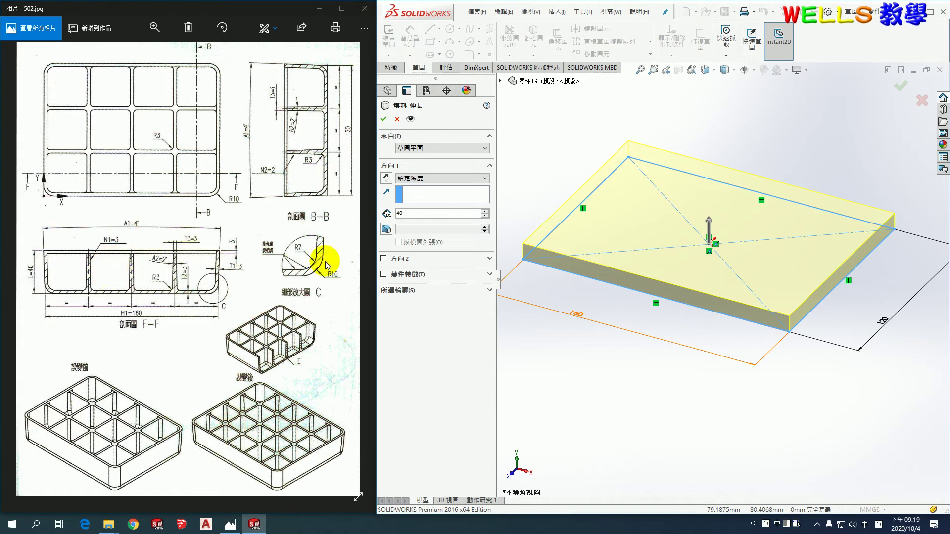
{"action": "left_click", "coordinate": [387, 229]}
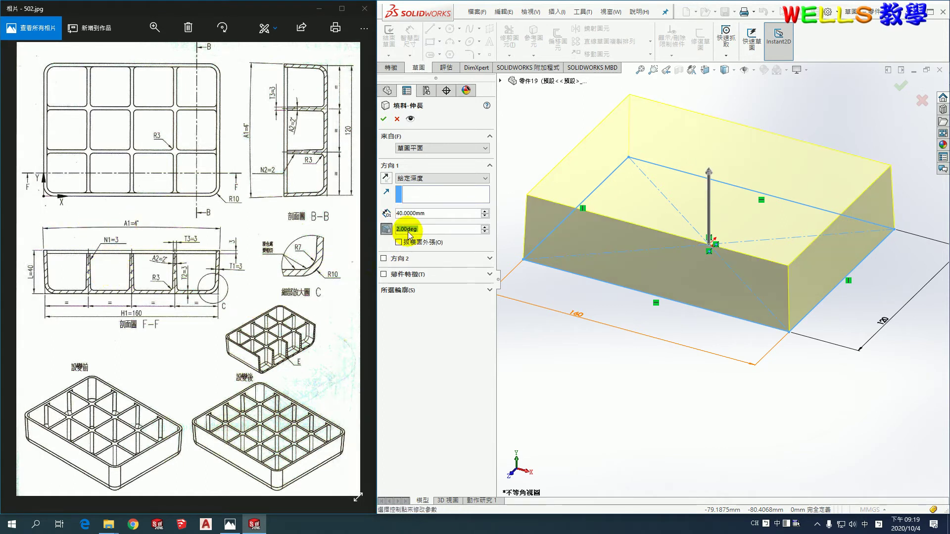
{"action": "left_click", "coordinate": [404, 242]}
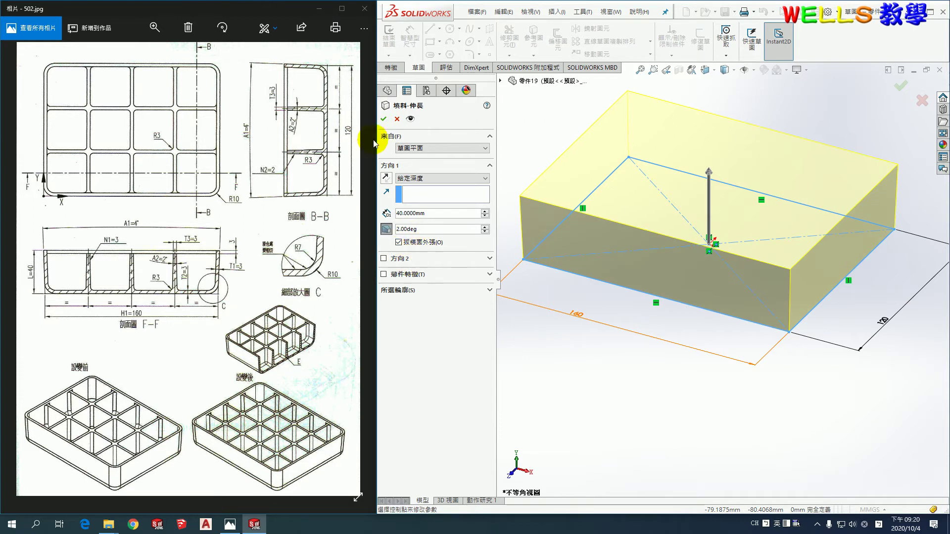
{"action": "left_click", "coordinate": [384, 120]}
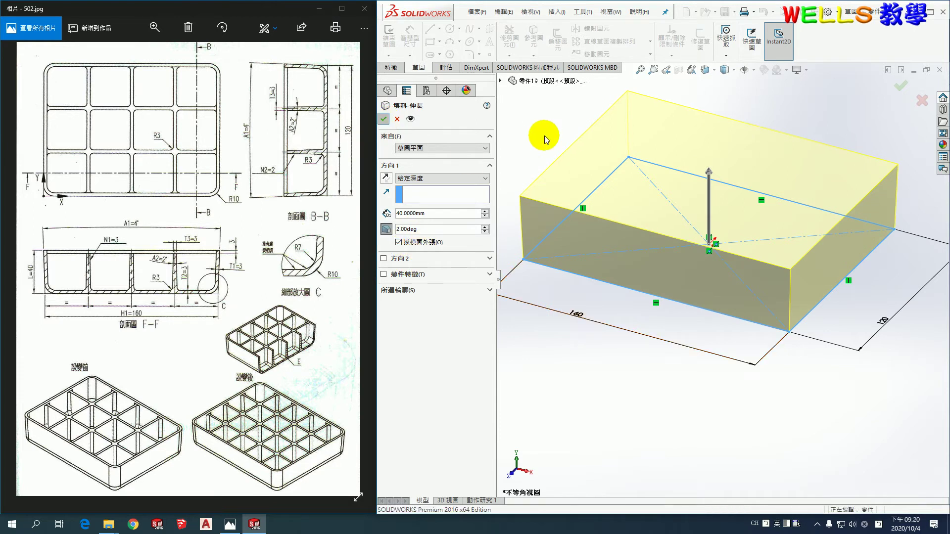
{"action": "scroll", "coordinate": [290, 244], "scroll_direction": "up", "scroll_amount": 1}
{"action": "scroll", "coordinate": [283, 253], "scroll_direction": "up", "scroll_amount": 2}
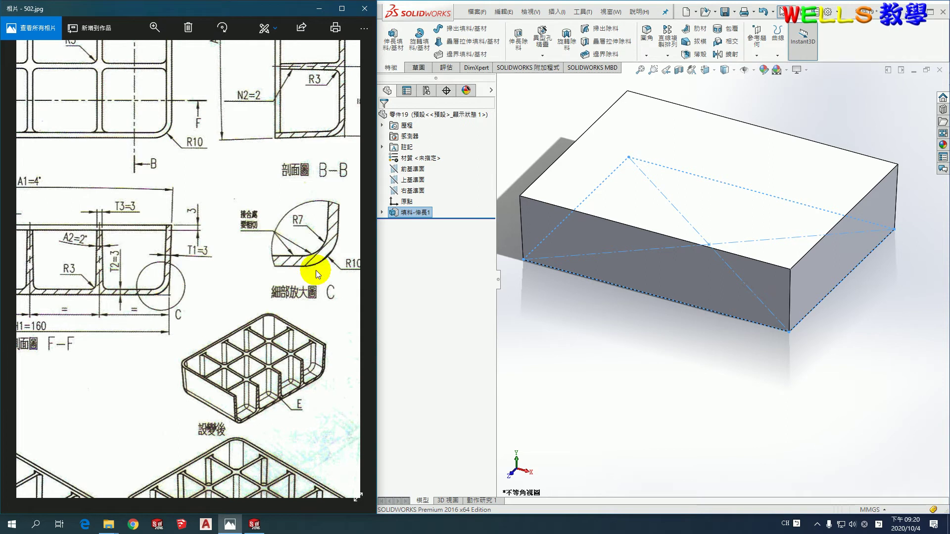
Step: Fillet the block's four vertical corner edges at 10 mm radius
{"action": "left_click_drag", "start_coordinate": [330, 262], "coordinate": [291, 262]}
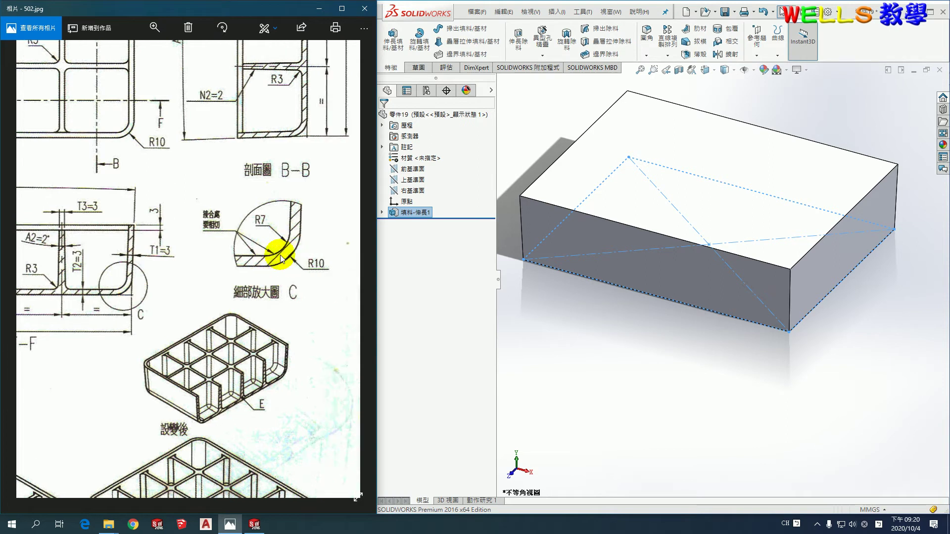
{"action": "left_click", "coordinate": [524, 125]}
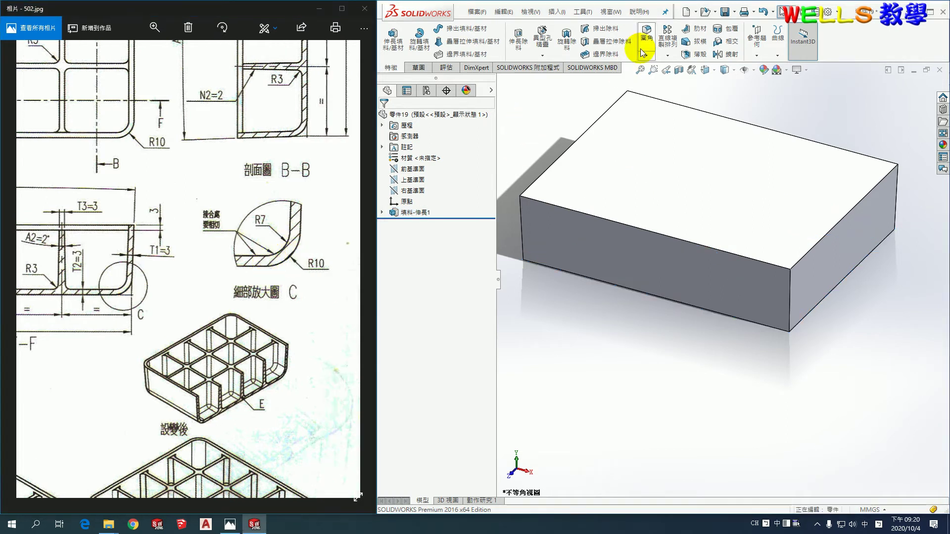
{"action": "left_click", "coordinate": [649, 33]}
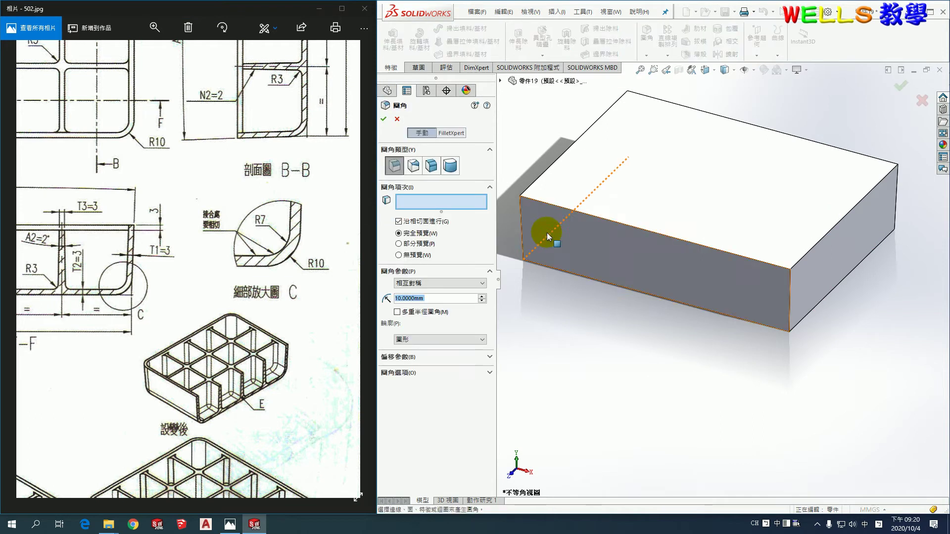
{"action": "left_click", "coordinate": [522, 219]}
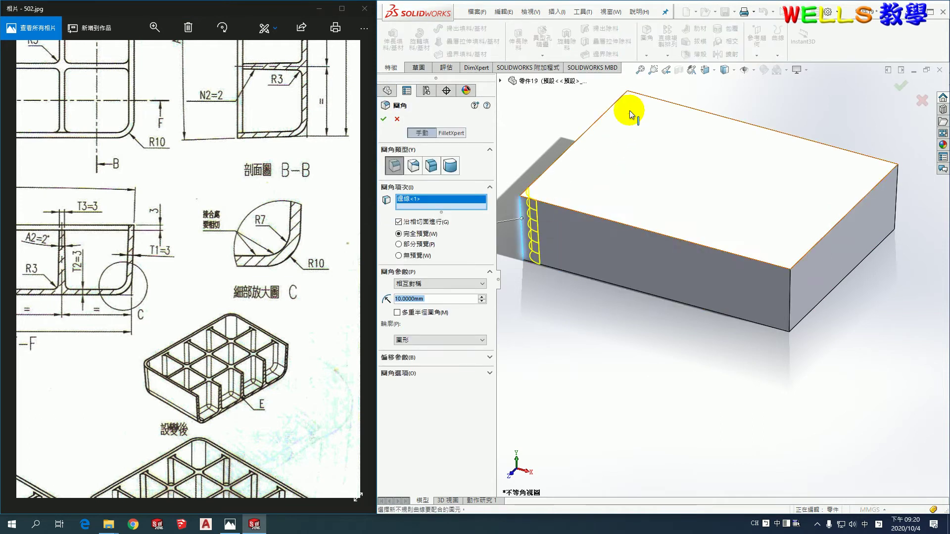
{"action": "left_click", "coordinate": [631, 113]}
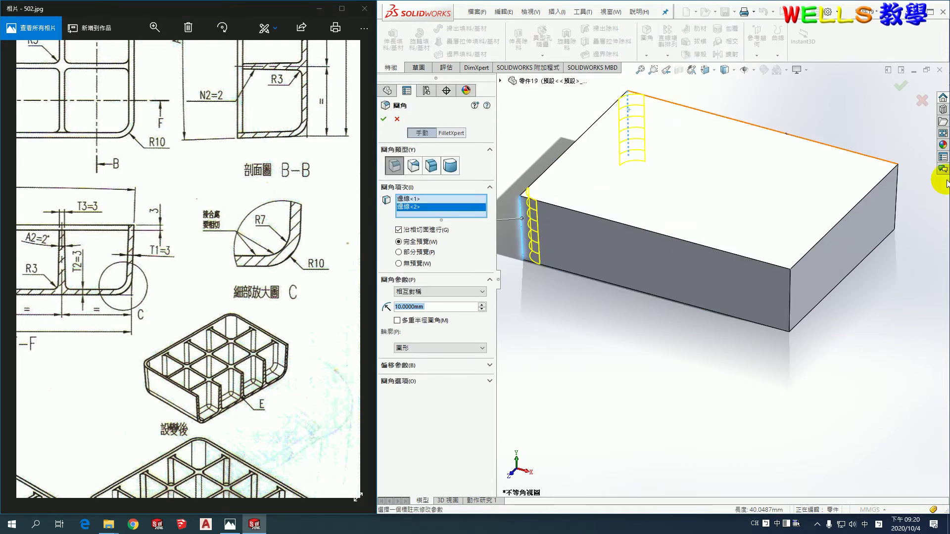
{"action": "left_click", "coordinate": [897, 186]}
{"action": "left_click", "coordinate": [791, 289]}
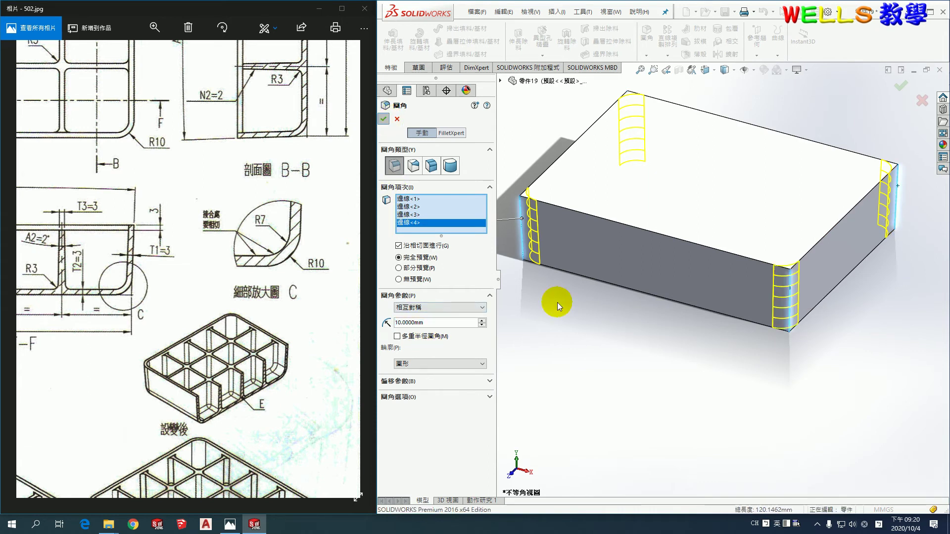
{"action": "key", "text": "Return"}
{"action": "left_click_drag", "start_coordinate": [129, 341], "coordinate": [299, 319]}
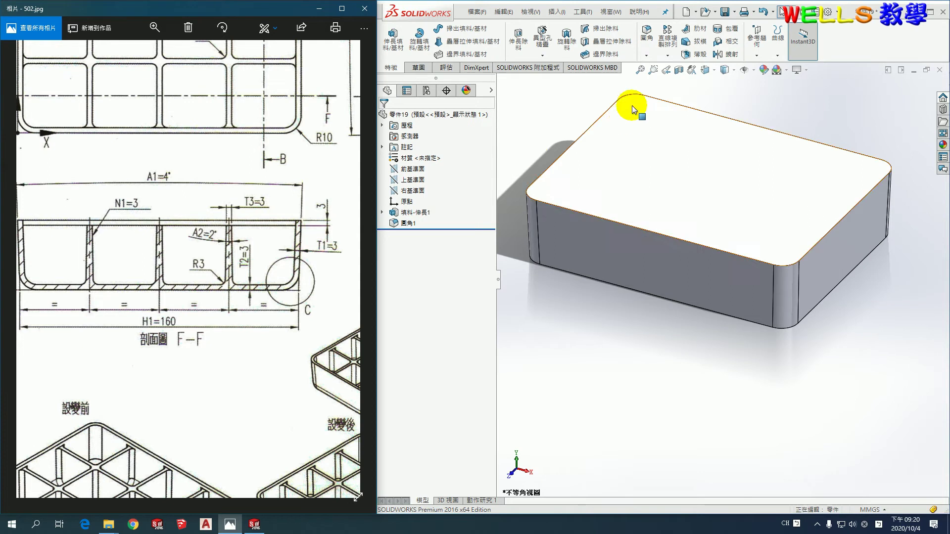
Step: Shell the block 3 mm thick, removing the top face and giving the bottom face 3 mm
{"action": "left_click", "coordinate": [687, 56]}
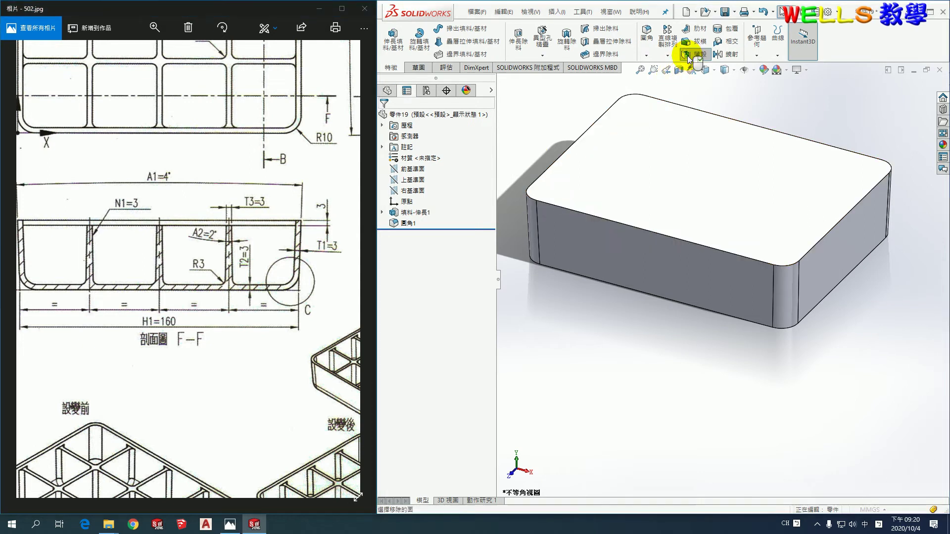
{"action": "left_click", "coordinate": [684, 153]}
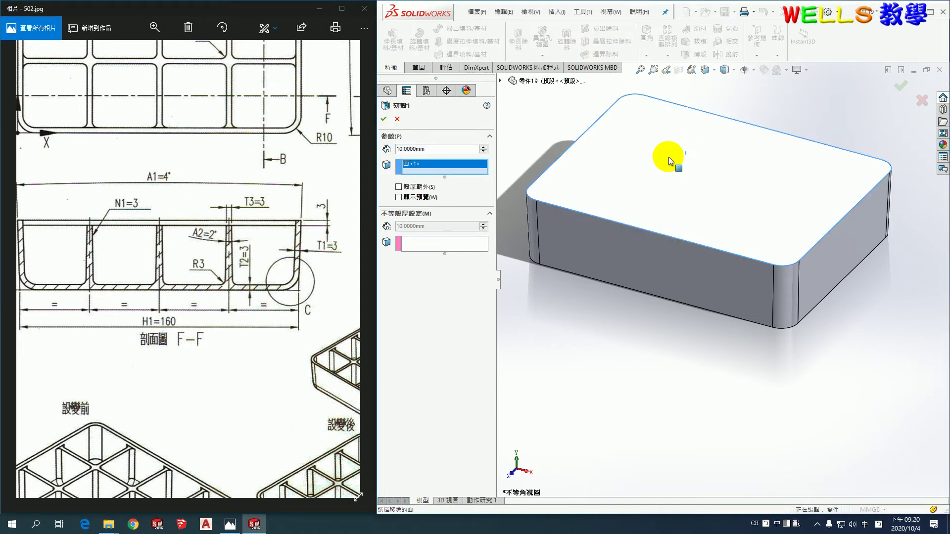
{"action": "left_click", "coordinate": [425, 149]}
{"action": "type", "text": "3"}
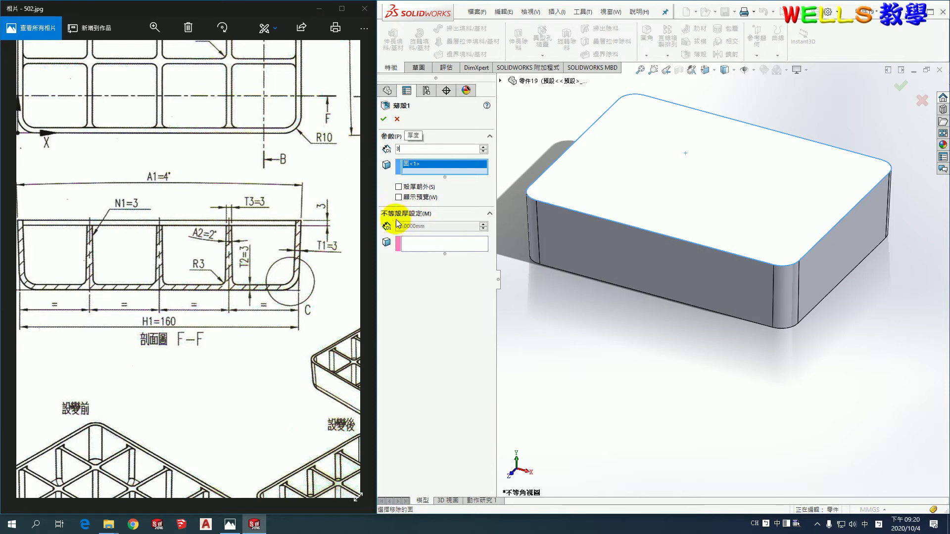
{"action": "left_click", "coordinate": [424, 248]}
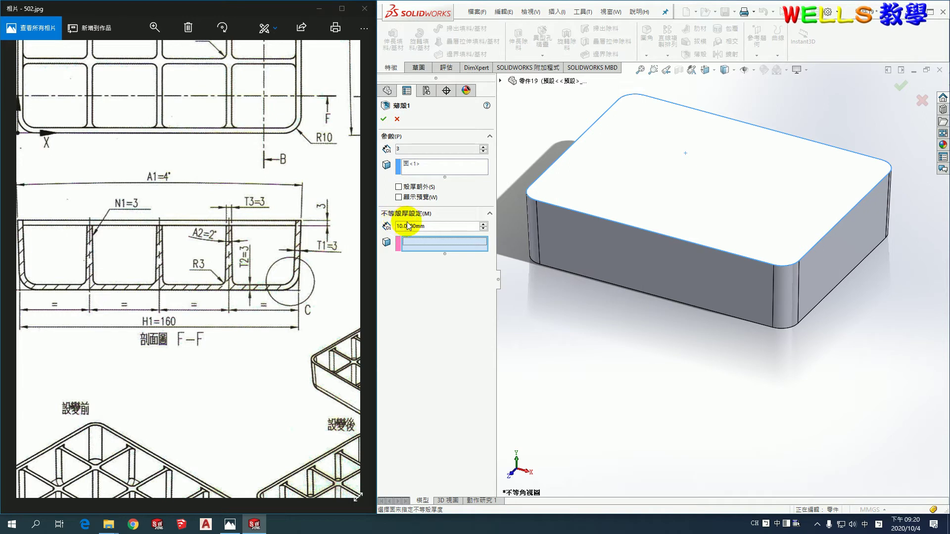
{"action": "mouse_move", "coordinate": [632, 346]}
{"action": "middle_mouse_down"}
{"action": "mouse_move", "coordinate": [653, 267]}
{"action": "mouse_move", "coordinate": [647, 230]}
{"action": "middle_mouse_up"}
{"action": "left_click", "coordinate": [637, 242]}
{"action": "type", "text": "3"}
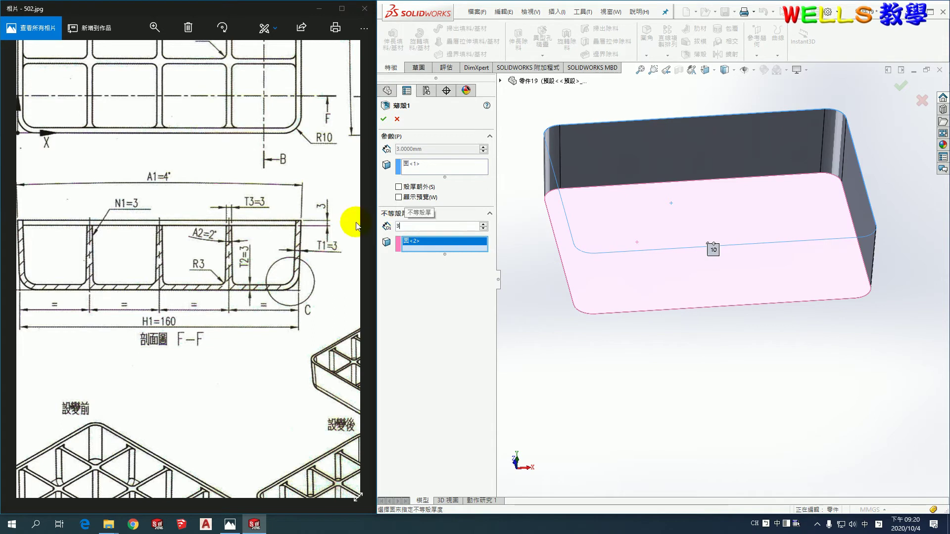
{"action": "left_click", "coordinate": [384, 120]}
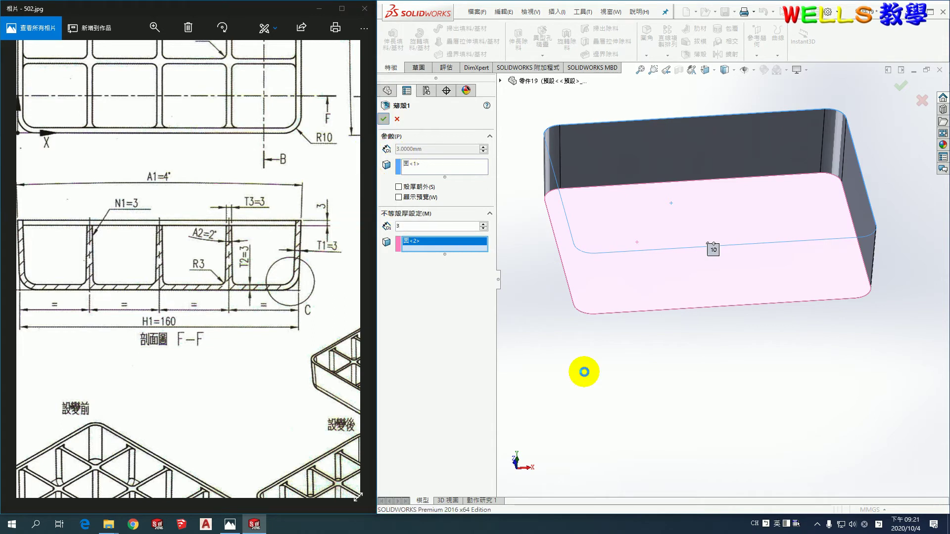
{"action": "mouse_move", "coordinate": [607, 363]}
{"action": "middle_mouse_down"}
{"action": "mouse_move", "coordinate": [604, 395]}
{"action": "mouse_move", "coordinate": [649, 333]}
{"action": "middle_mouse_up"}
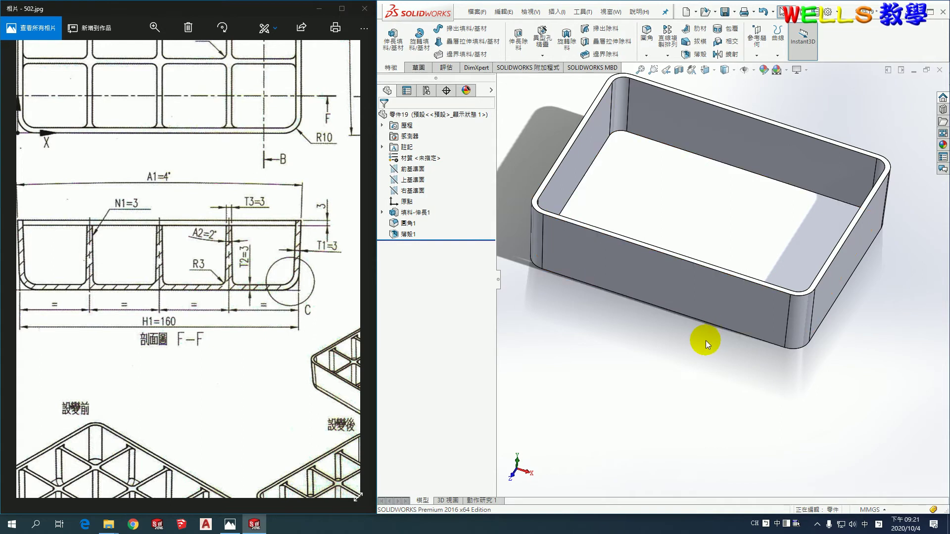
{"action": "middle_click_drag", "start_coordinate": [706, 341], "coordinate": [697, 311]}
Step: Fillet the tray's outer bottom edge at 10 mm
{"action": "left_click", "coordinate": [646, 34]}
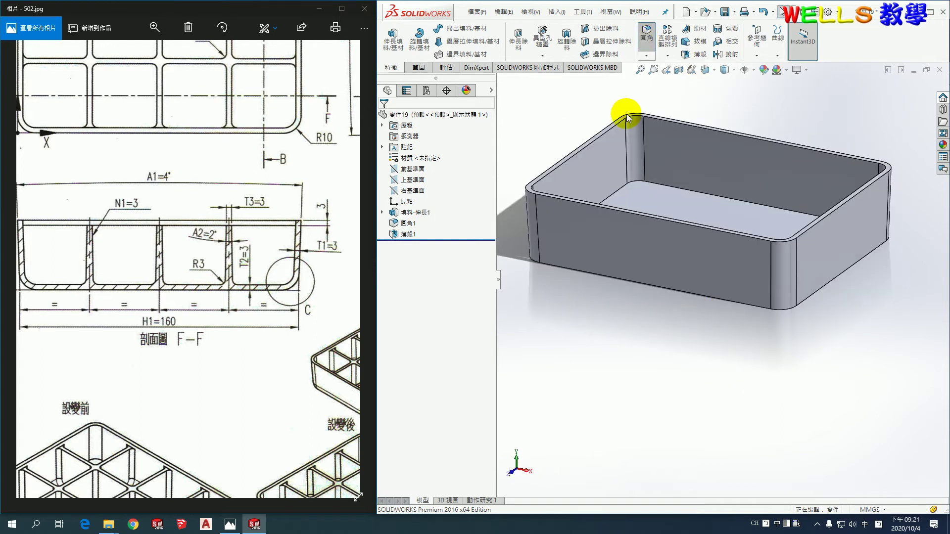
{"action": "left_click", "coordinate": [669, 287]}
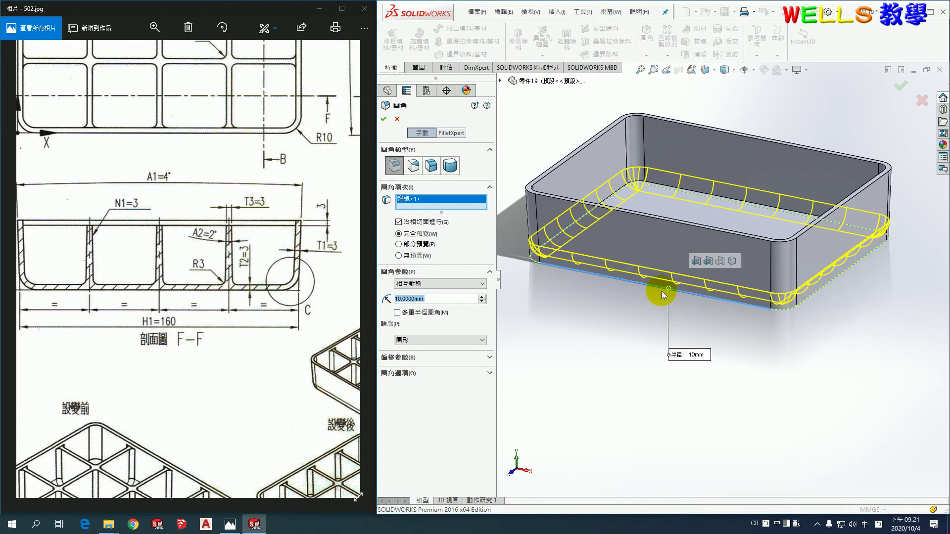
{"action": "left_click", "coordinate": [384, 119]}
Step: Fillet the tray's inner floor edge at 7 mm
{"action": "left_click", "coordinate": [646, 33]}
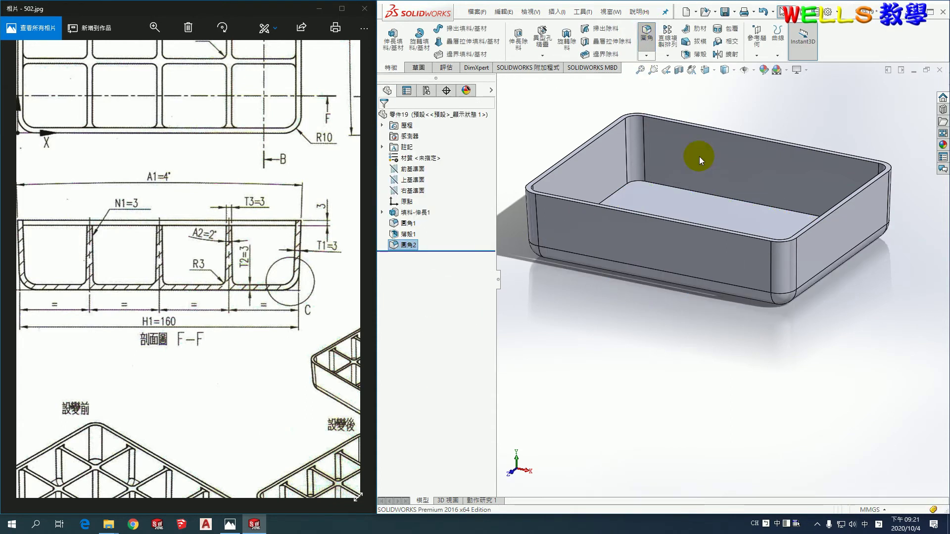
{"action": "left_click", "coordinate": [706, 193]}
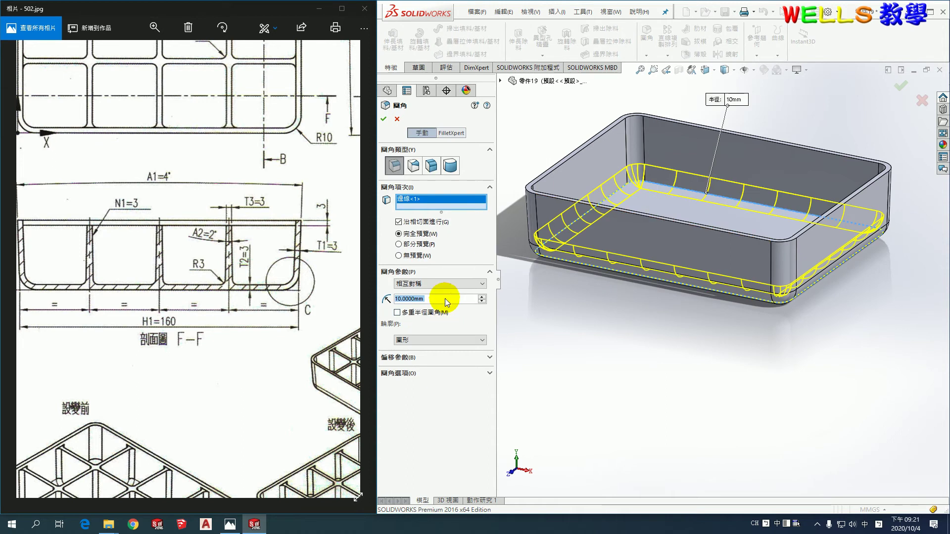
{"action": "type", "text": "7"}
{"action": "key", "text": "Return"}
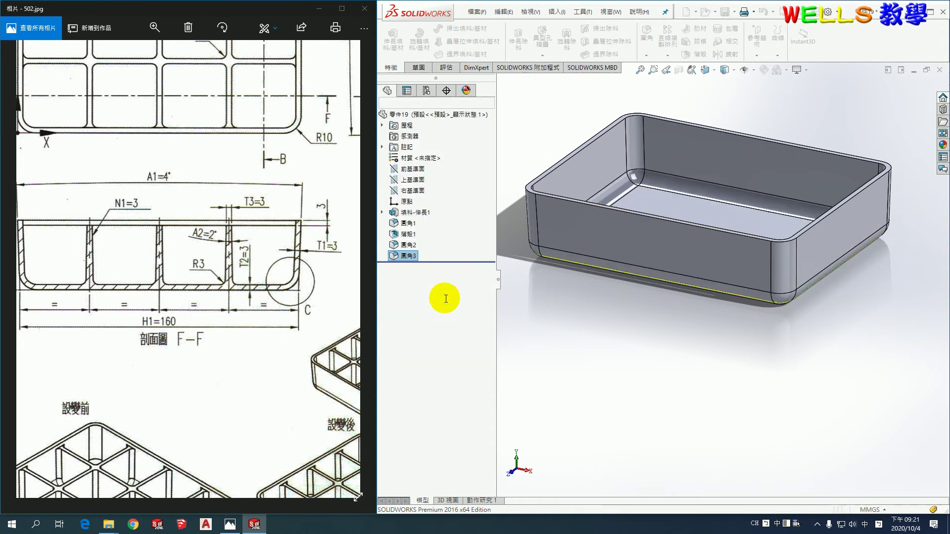
{"action": "middle_click_drag", "start_coordinate": [571, 372], "coordinate": [620, 371]}
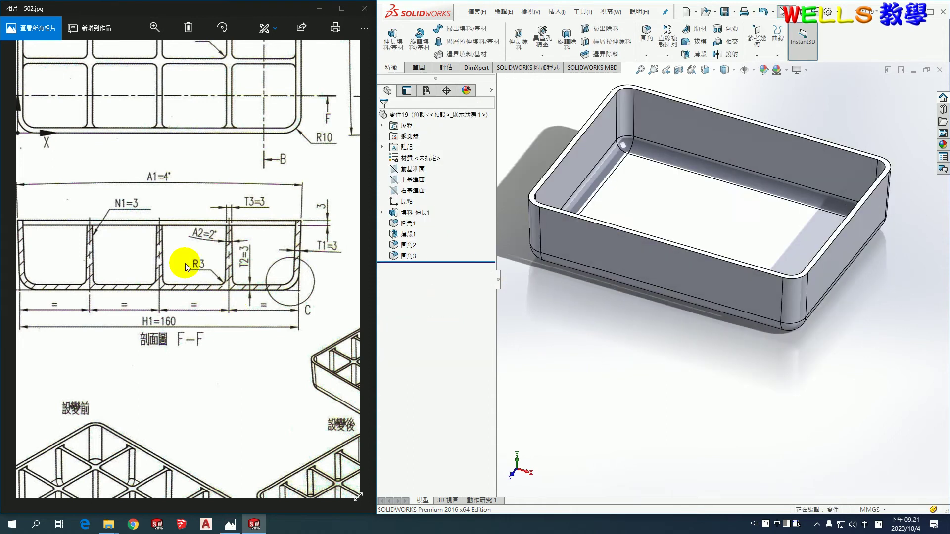
Step: Create Plane1 offset 3 mm from the top rim face, with the offset flipped downward
{"action": "left_click_drag", "start_coordinate": [185, 263], "coordinate": [219, 351]}
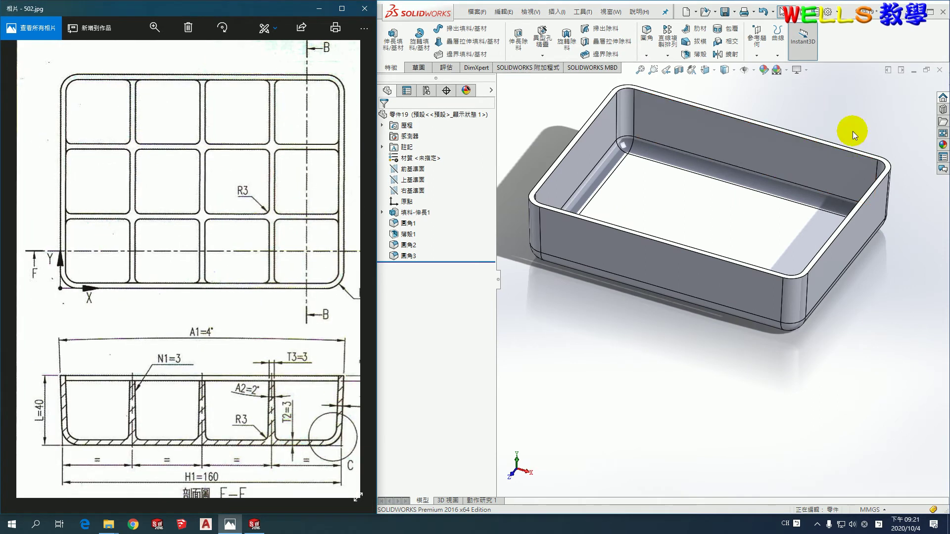
{"action": "left_click_drag", "start_coordinate": [355, 367], "coordinate": [310, 294]}
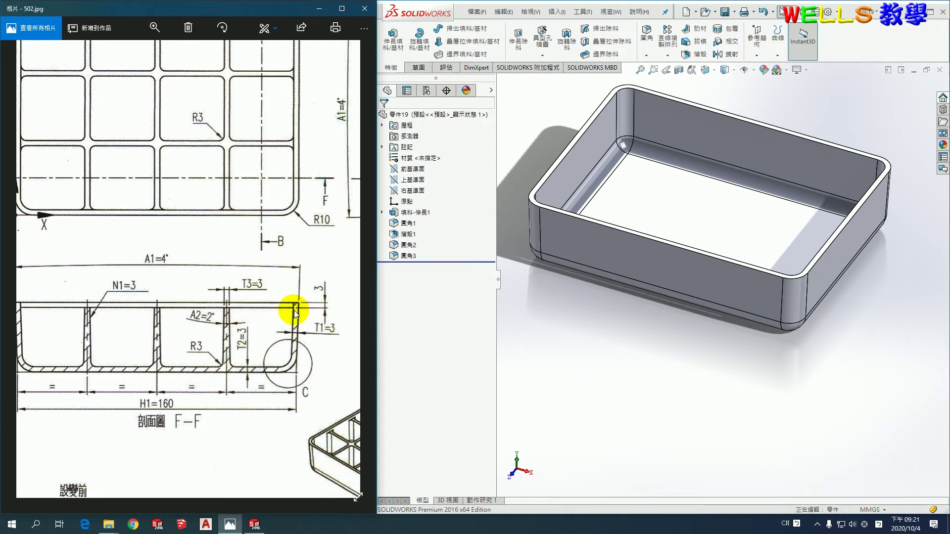
{"action": "left_click", "coordinate": [531, 116]}
{"action": "left_click", "coordinate": [764, 55]}
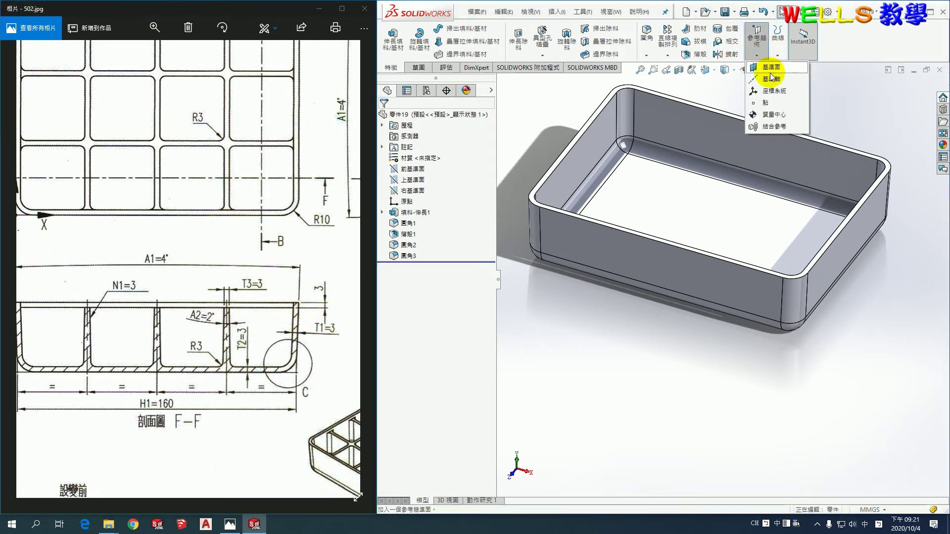
{"action": "left_click", "coordinate": [771, 67]}
{"action": "scroll", "coordinate": [880, 213], "scroll_direction": "down", "scroll_amount": 5}
{"action": "scroll", "coordinate": [789, 124], "scroll_direction": "down", "scroll_amount": 2}
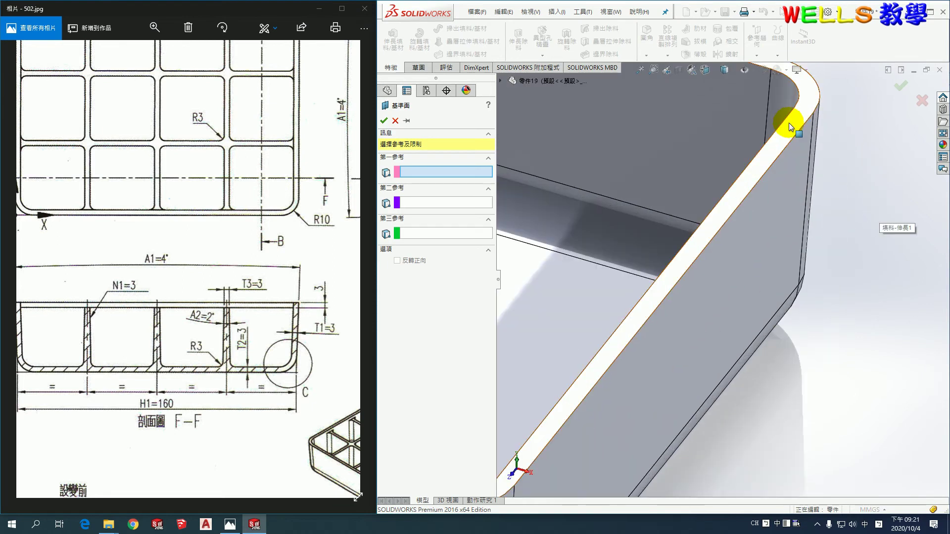
{"action": "left_click", "coordinate": [789, 126]}
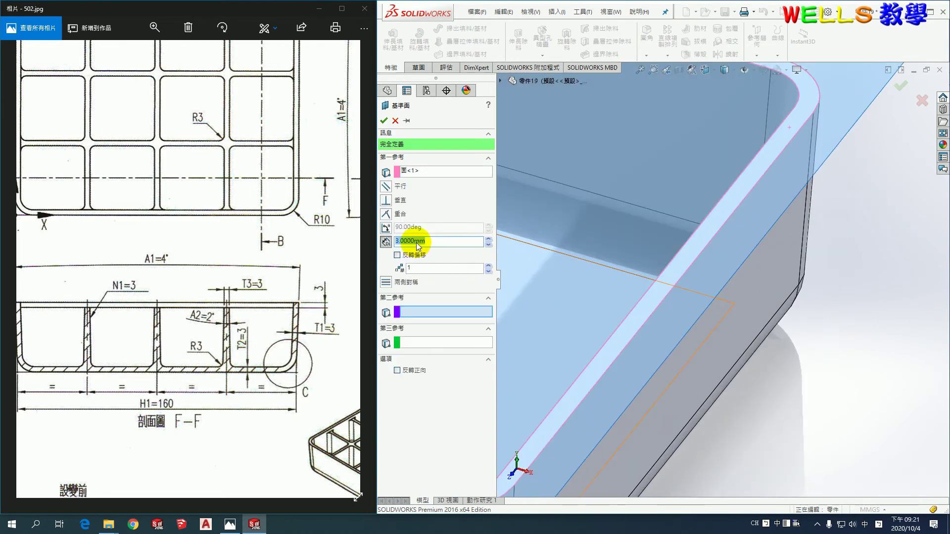
{"action": "left_click", "coordinate": [404, 255]}
{"action": "left_click", "coordinate": [384, 120]}
Step: Clear the plane selection and start a new sketch from the Sketch tab
{"action": "left_click", "coordinate": [815, 399]}
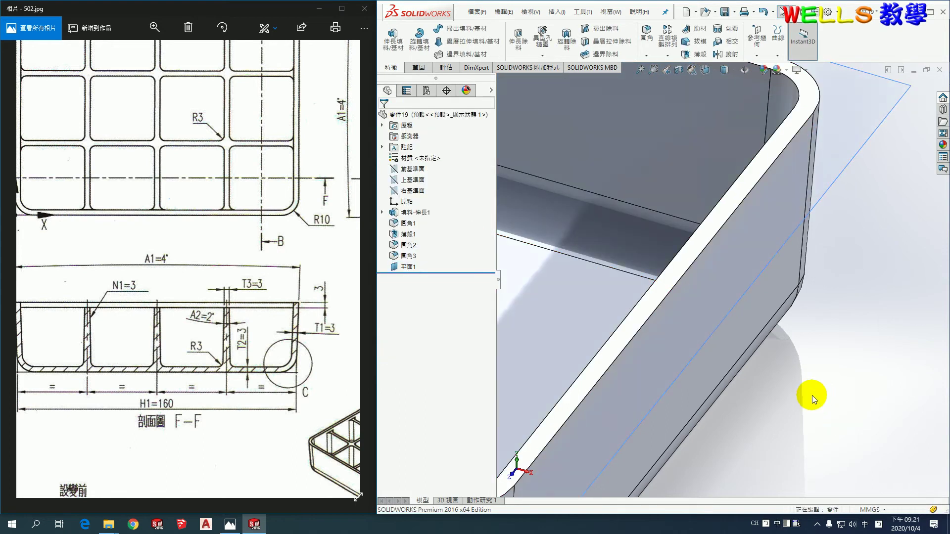
{"action": "scroll", "coordinate": [812, 395], "scroll_direction": "up", "scroll_amount": 5}
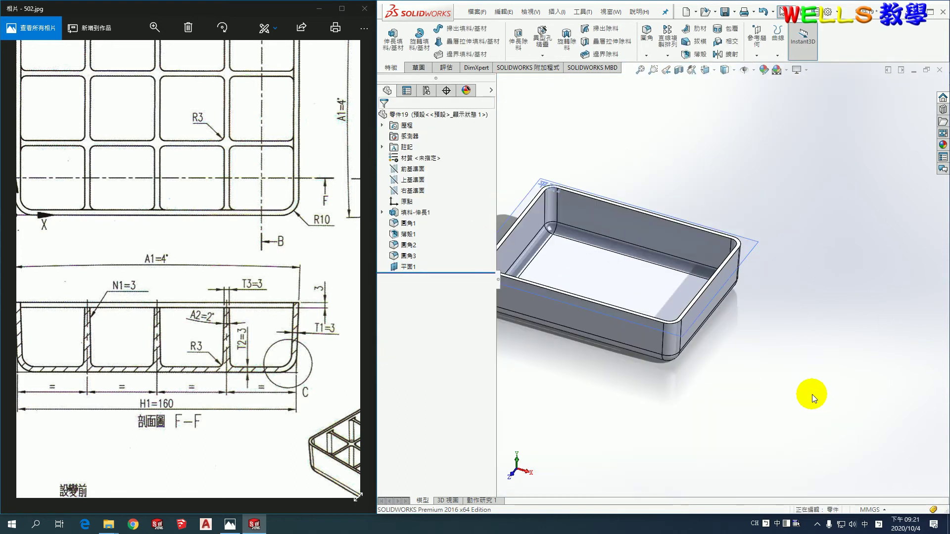
{"action": "left_click", "coordinate": [420, 69]}
{"action": "left_click", "coordinate": [392, 40]}
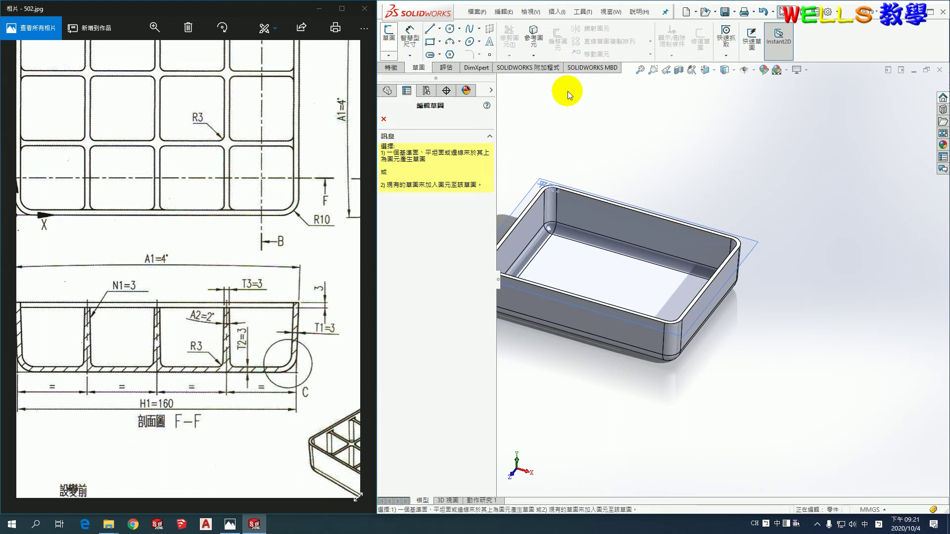
Step: Place Sketch2 on Plane1 and set the display style to Wireframe
{"action": "left_click", "coordinate": [748, 242]}
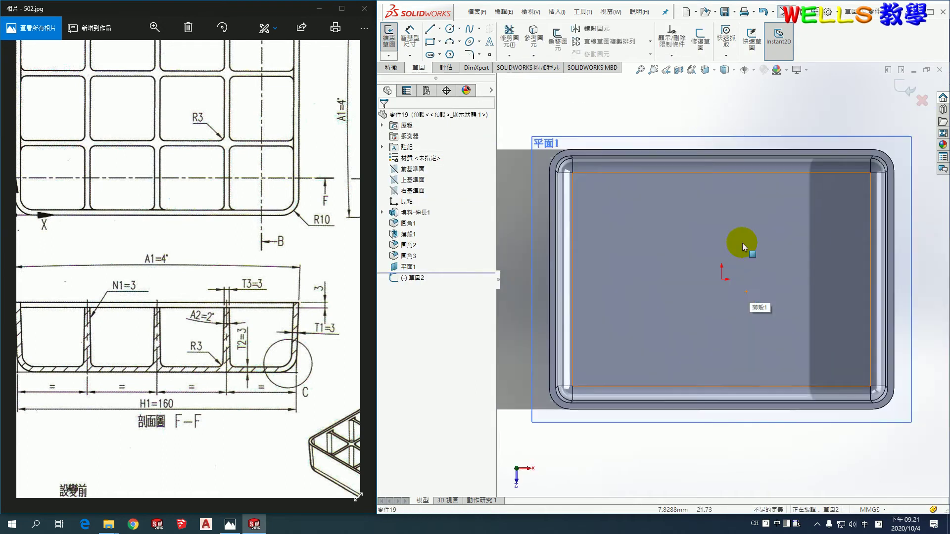
{"action": "left_click", "coordinate": [728, 69]}
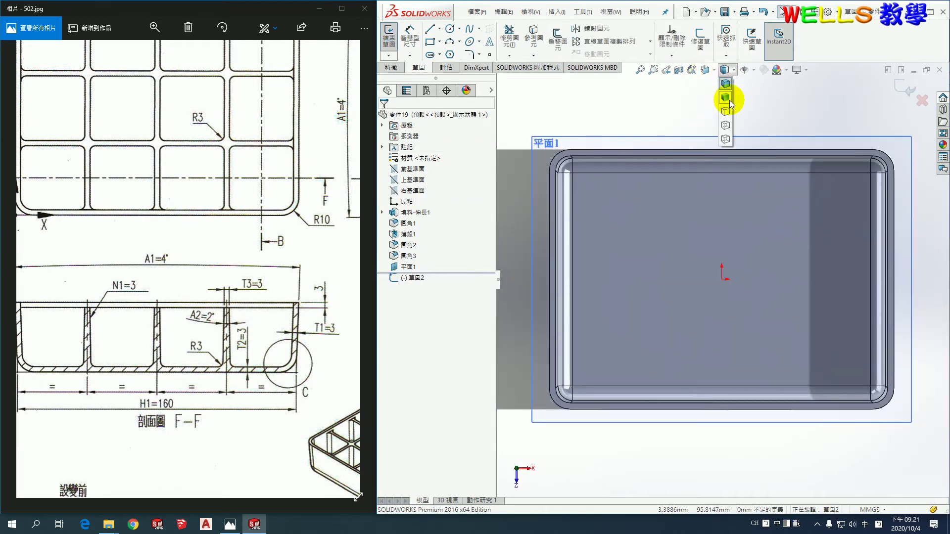
{"action": "left_click", "coordinate": [726, 139]}
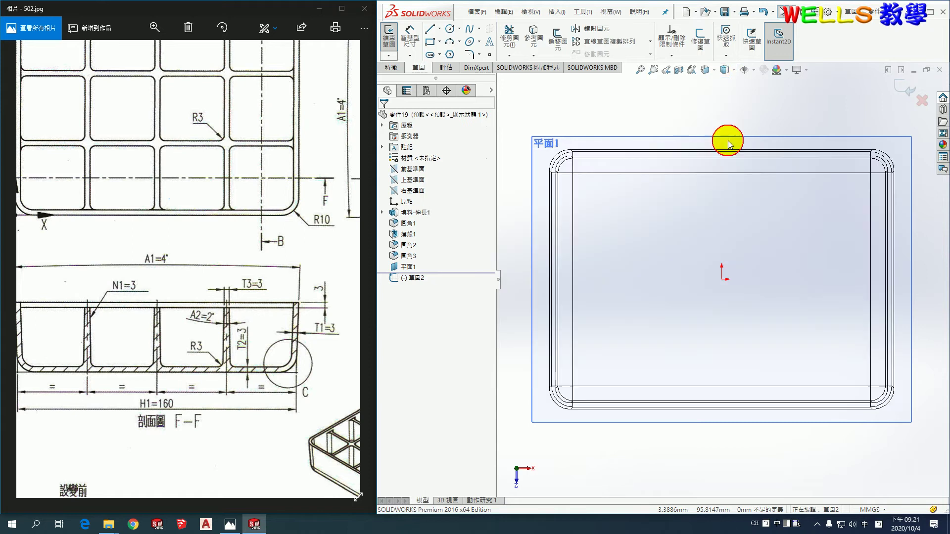
Step: Convert Sketch1's Line2 and Line1 rectangle edges into Sketch2 with Convert Entities
{"action": "left_click", "coordinate": [534, 40]}
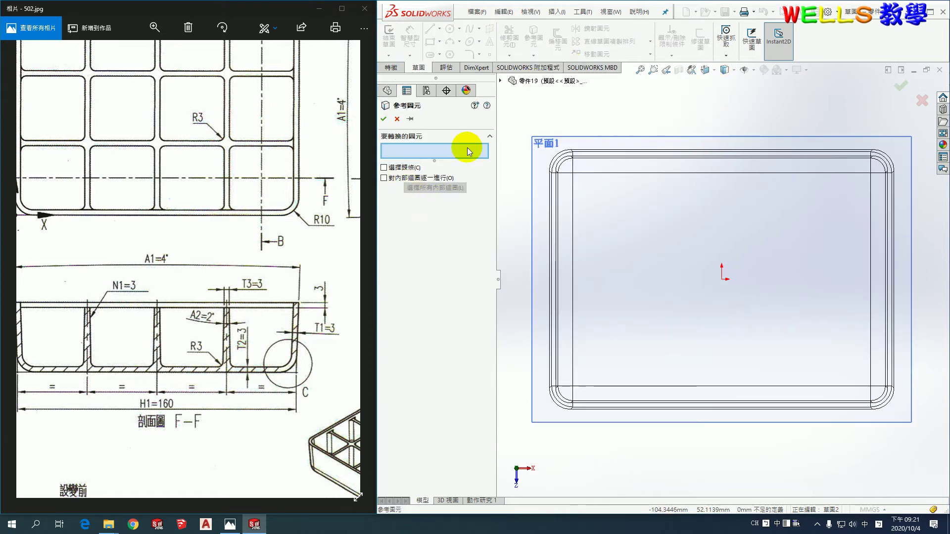
{"action": "left_click", "coordinate": [397, 119]}
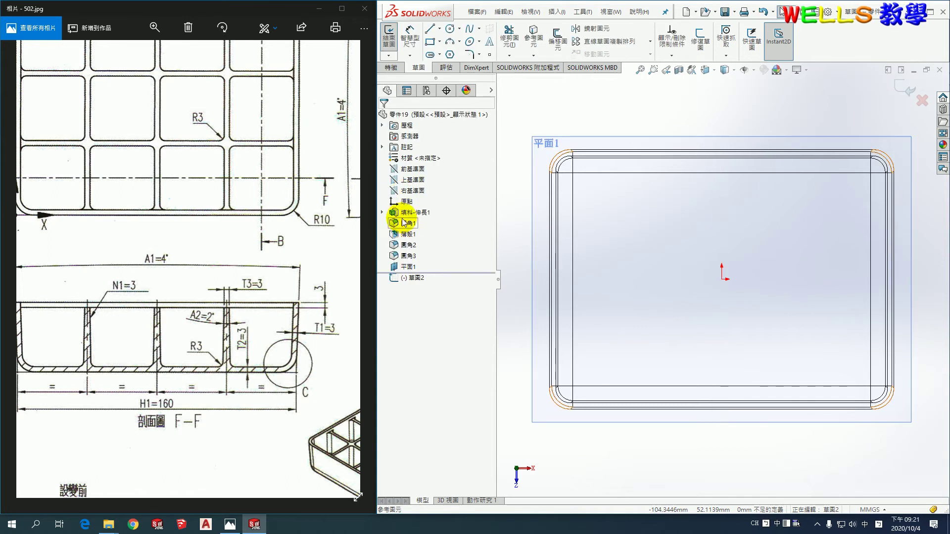
{"action": "left_click", "coordinate": [382, 212]}
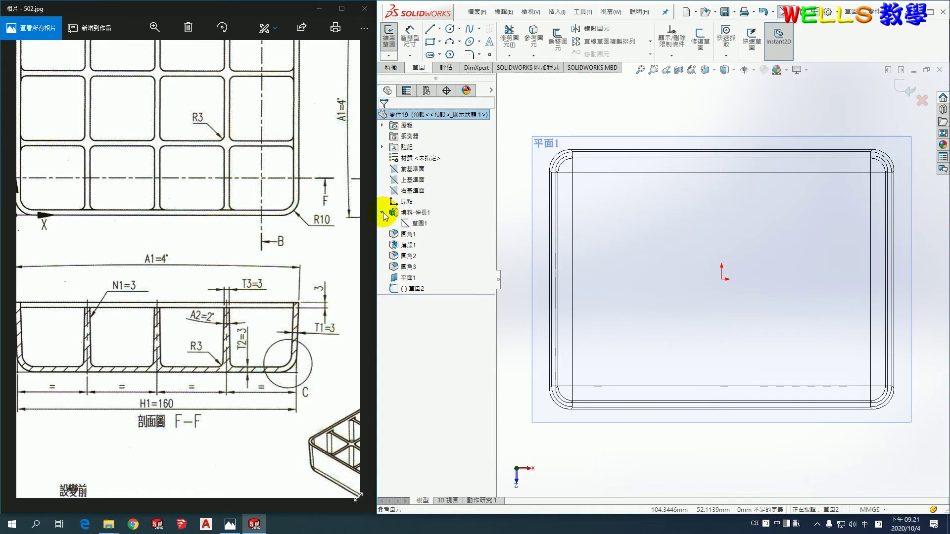
{"action": "left_click", "coordinate": [415, 225]}
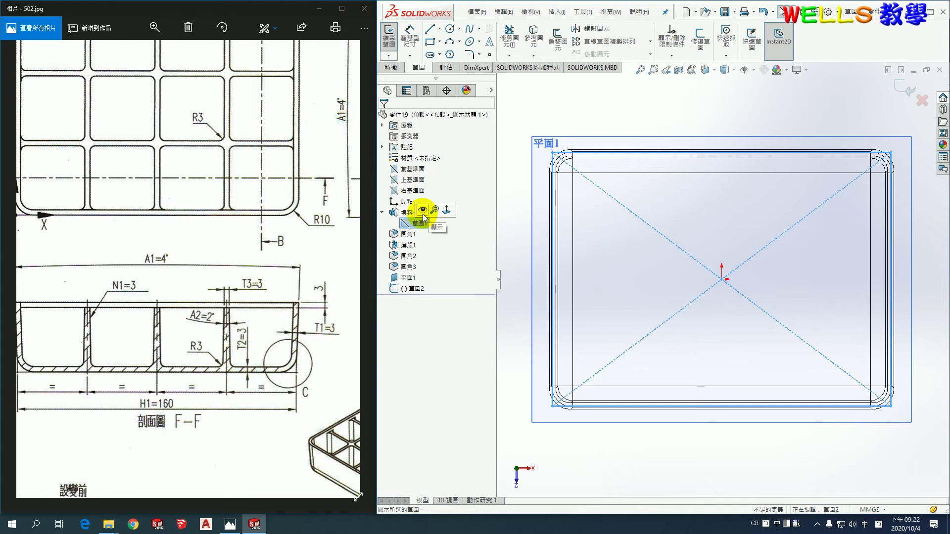
{"action": "left_click", "coordinate": [533, 33]}
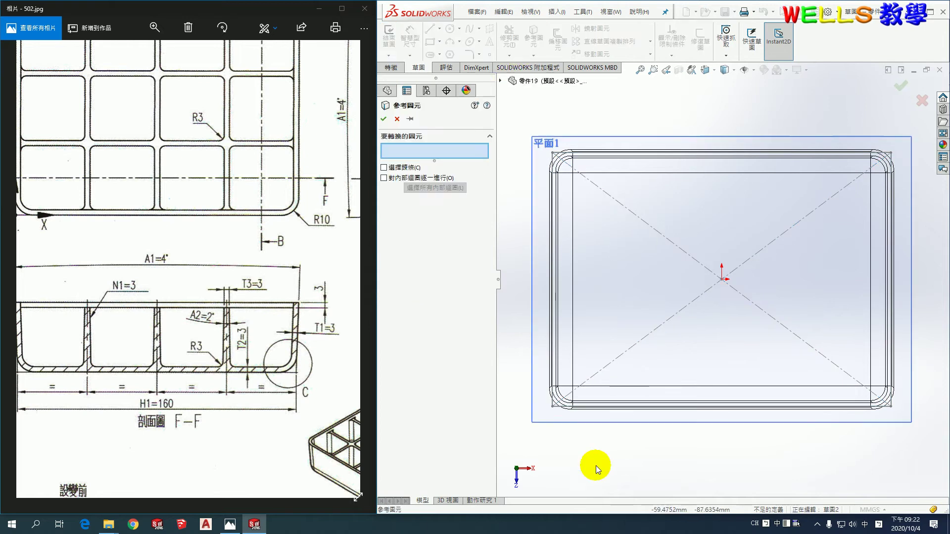
{"action": "scroll", "coordinate": [557, 386], "scroll_direction": "down", "scroll_amount": 3}
{"action": "scroll", "coordinate": [643, 386], "scroll_direction": "down", "scroll_amount": 2}
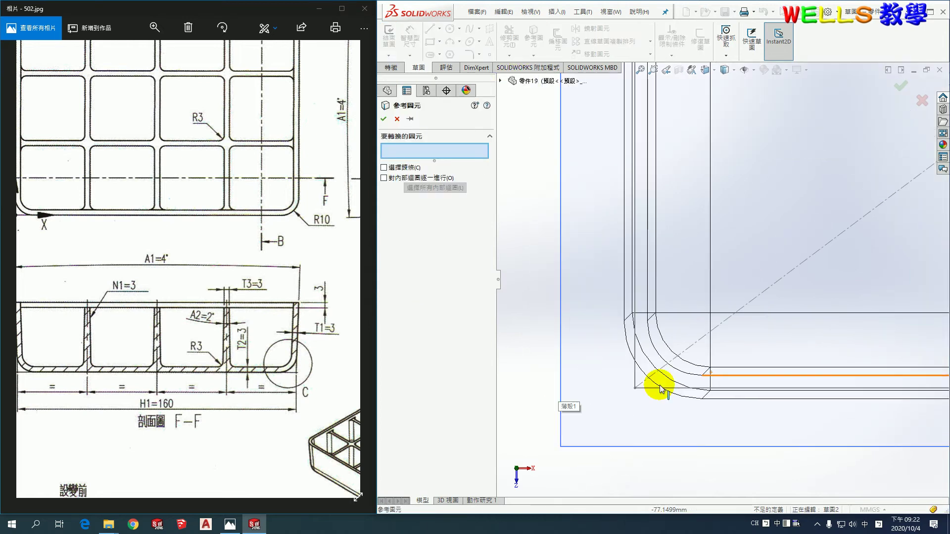
{"action": "left_click", "coordinate": [634, 378]}
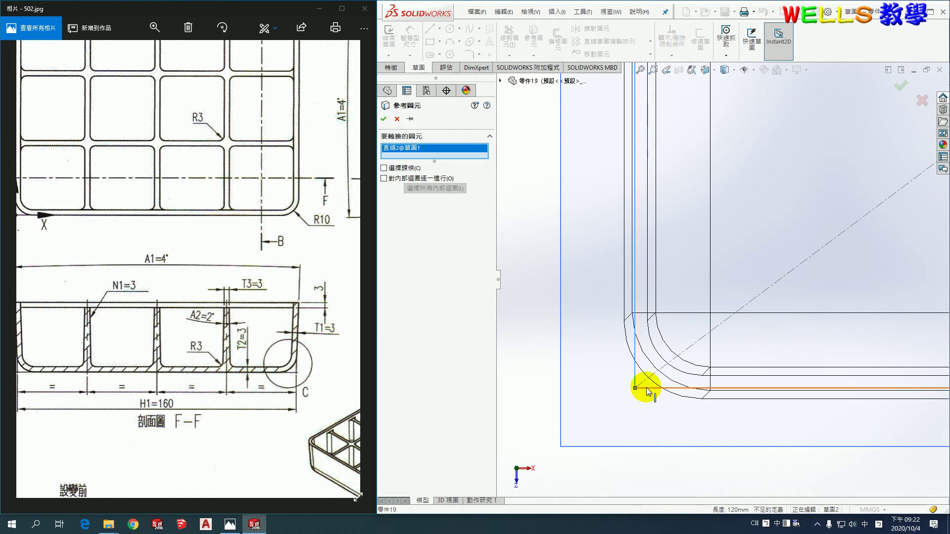
{"action": "left_click", "coordinate": [647, 389]}
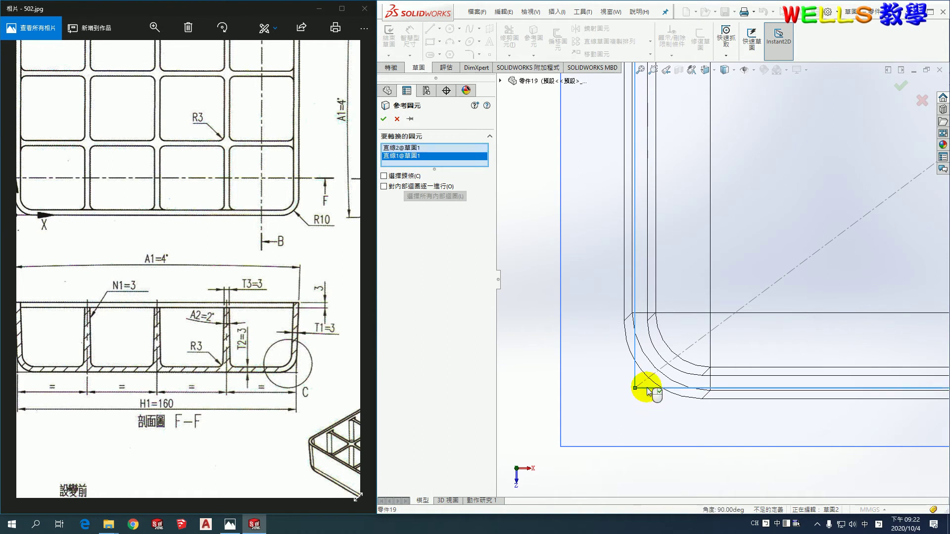
{"action": "left_click", "coordinate": [382, 118]}
{"action": "scroll", "coordinate": [764, 181], "scroll_direction": "up", "scroll_amount": 1}
{"action": "scroll", "coordinate": [742, 171], "scroll_direction": "up", "scroll_amount": 1}
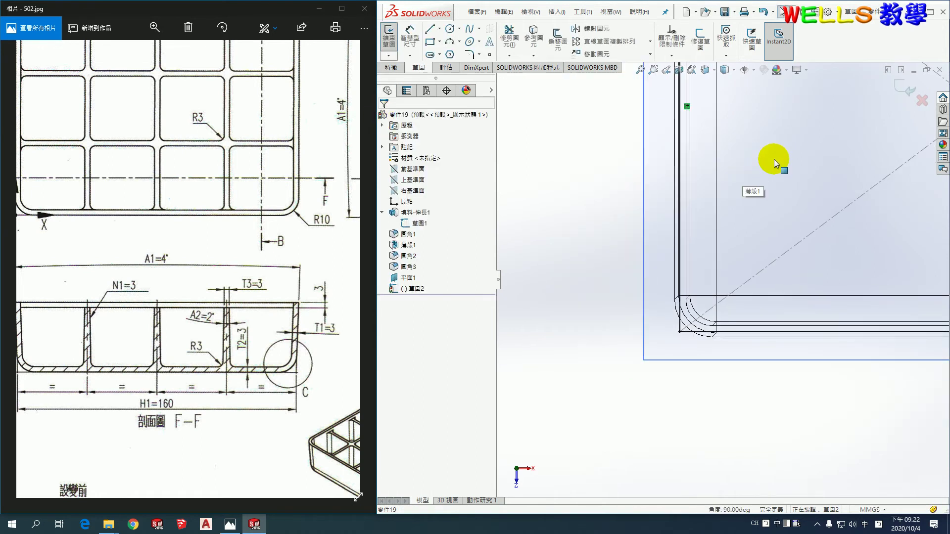
Step: Linear-pattern the converted vertical line 4 times along X at 160/4 = 40 mm spacing
{"action": "middle_click_drag", "start_coordinate": [773, 160], "coordinate": [665, 241], "text": "ctrl"}
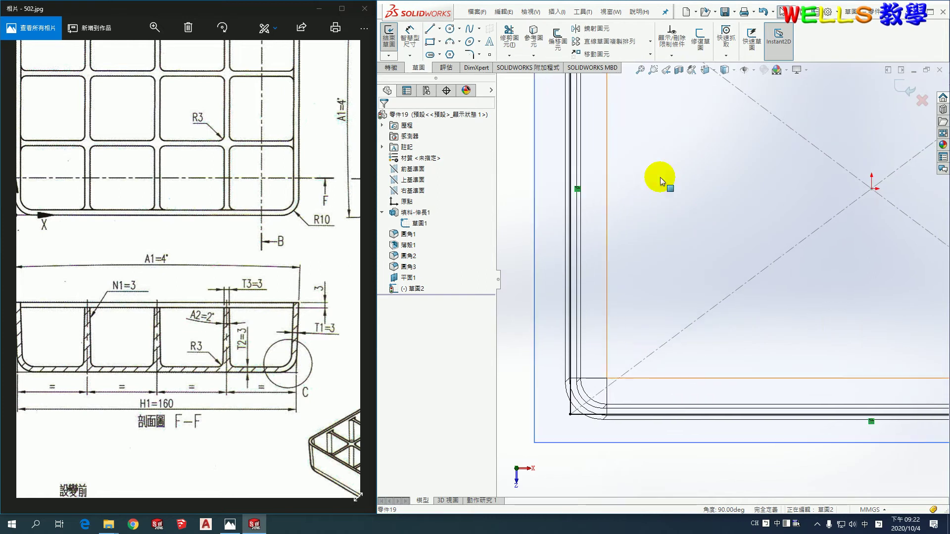
{"action": "left_click", "coordinate": [621, 43]}
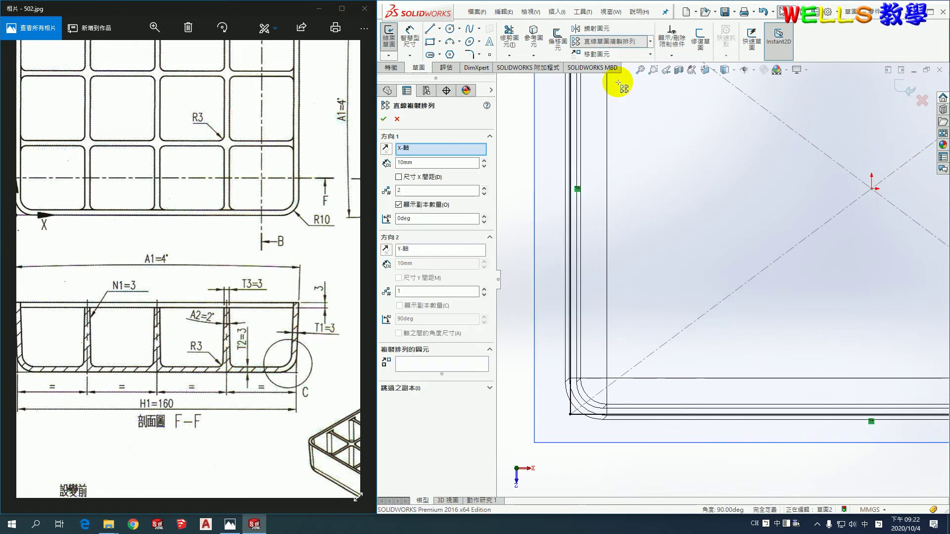
{"action": "left_click", "coordinate": [573, 412]}
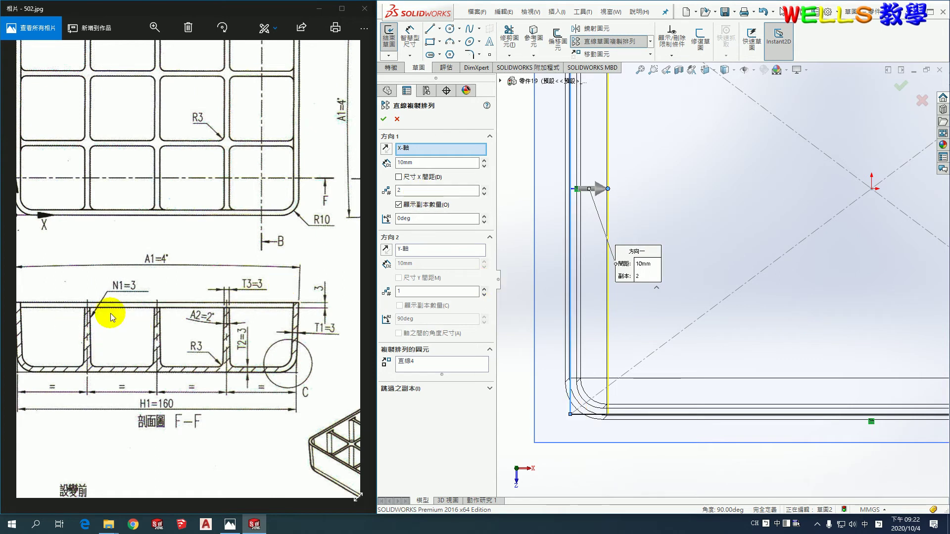
{"action": "left_click", "coordinate": [411, 177]}
{"action": "left_click", "coordinate": [485, 188]}
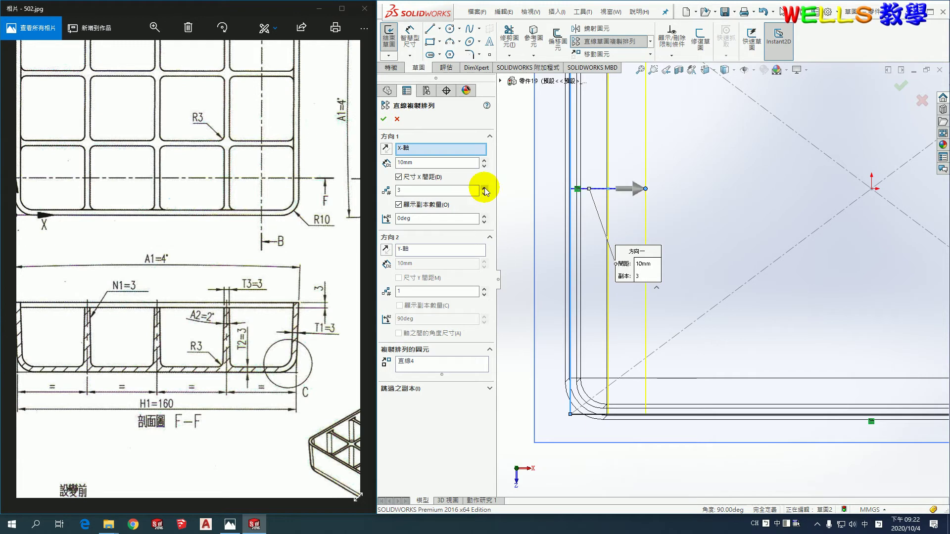
{"action": "left_click", "coordinate": [418, 162]}
{"action": "type", "text": "160/4"}
{"action": "key", "text": "Return"}
{"action": "key", "text": "z"}
{"action": "key", "text": "z"}
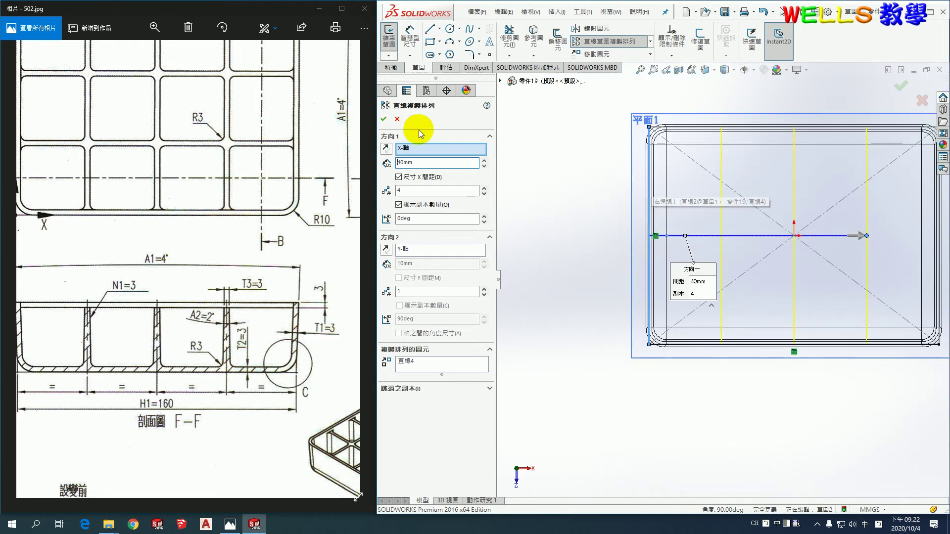
{"action": "left_click", "coordinate": [383, 119]}
{"action": "scroll", "coordinate": [769, 194], "scroll_direction": "up", "scroll_amount": 1}
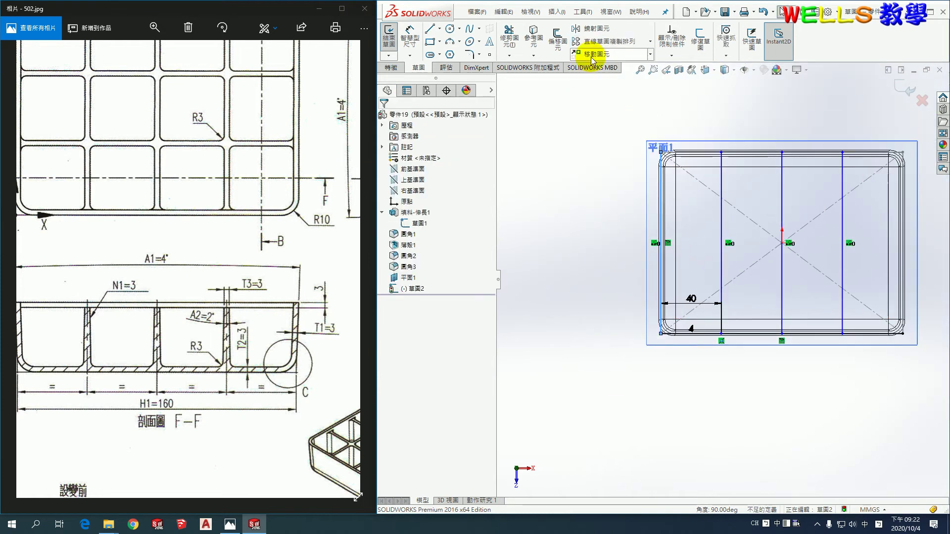
Step: Reopen Linear Sketch Pattern and cancel it with Esc
{"action": "left_click", "coordinate": [596, 42]}
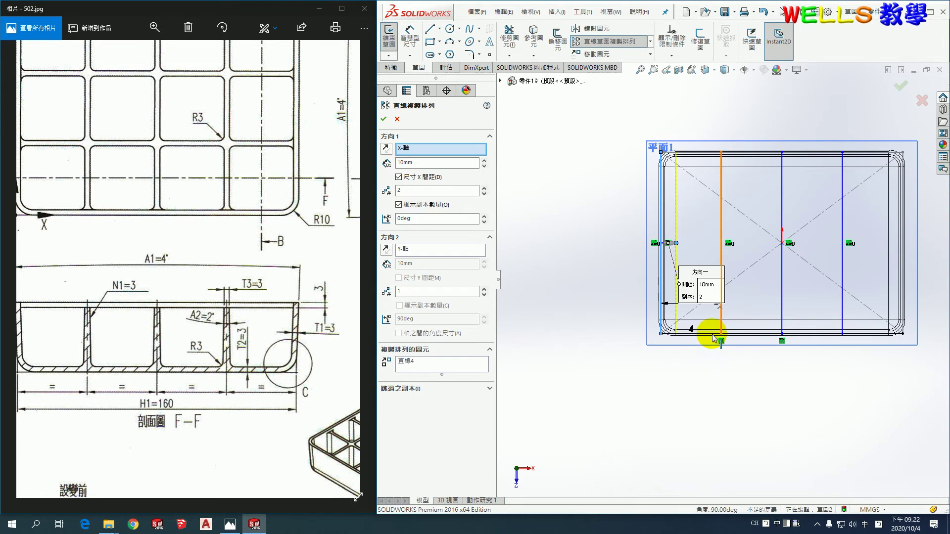
{"action": "scroll", "coordinate": [695, 372], "scroll_direction": "down", "scroll_amount": 1}
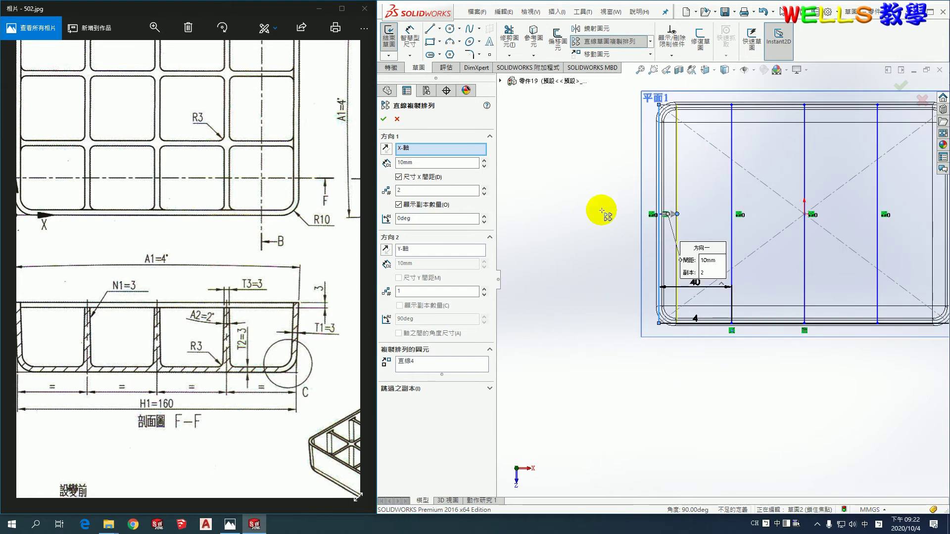
{"action": "key", "text": "Escape"}
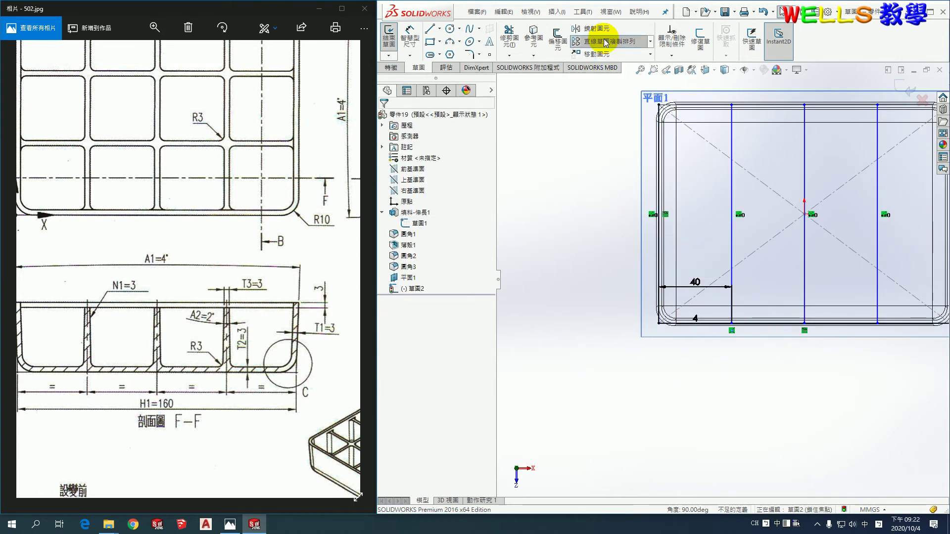
Step: Pattern the bottom line with Direction 1 count 1 and Direction 2 count 3 at 40 mm spacing
{"action": "left_click", "coordinate": [604, 41]}
{"action": "scroll", "coordinate": [711, 346], "scroll_direction": "down", "scroll_amount": 1}
{"action": "scroll", "coordinate": [643, 311], "scroll_direction": "down", "scroll_amount": 1}
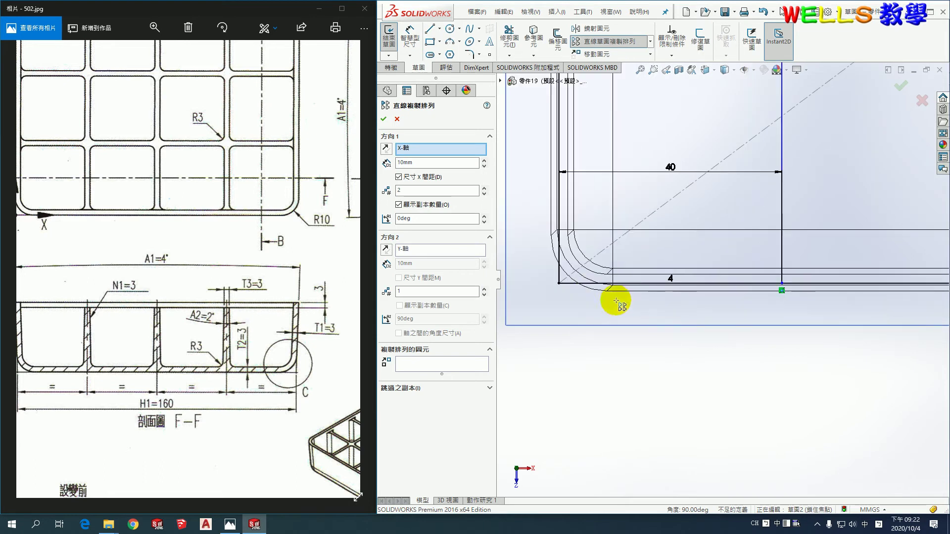
{"action": "left_click", "coordinate": [573, 284]}
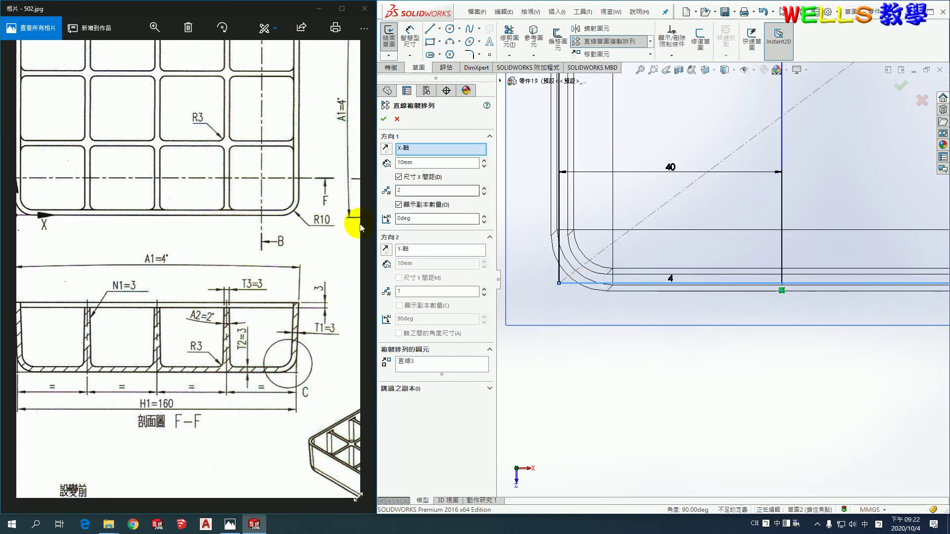
{"action": "left_click_drag", "start_coordinate": [278, 201], "coordinate": [155, 244]}
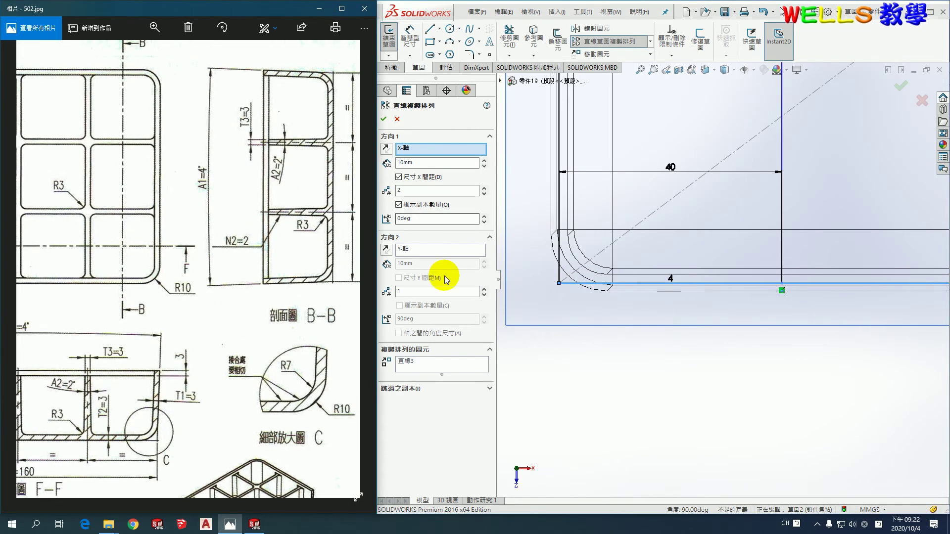
{"action": "left_click", "coordinate": [485, 289]}
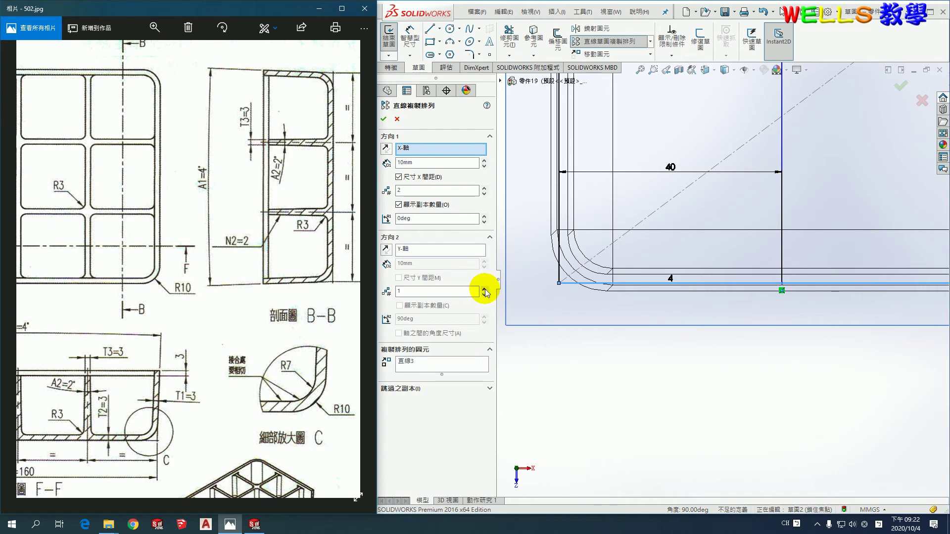
{"action": "left_click", "coordinate": [485, 289]}
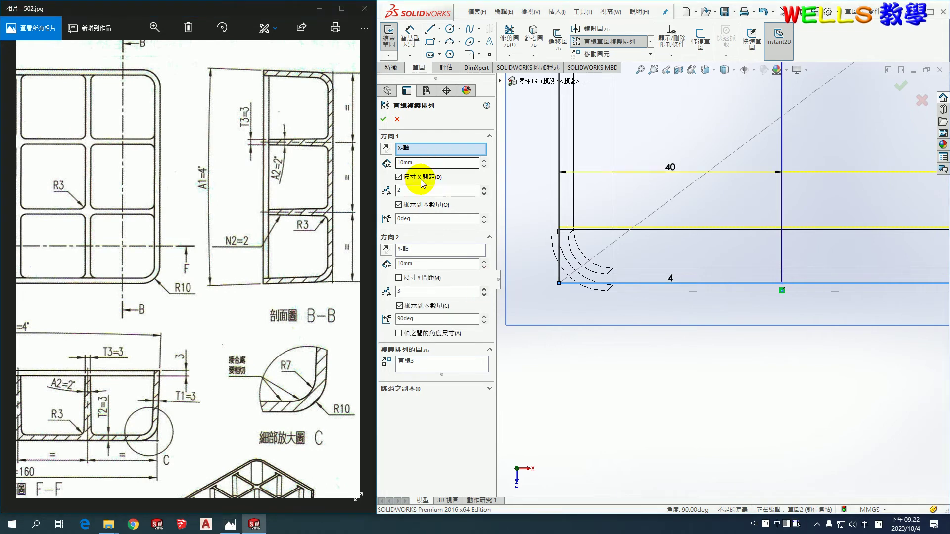
{"action": "left_click", "coordinate": [484, 193]}
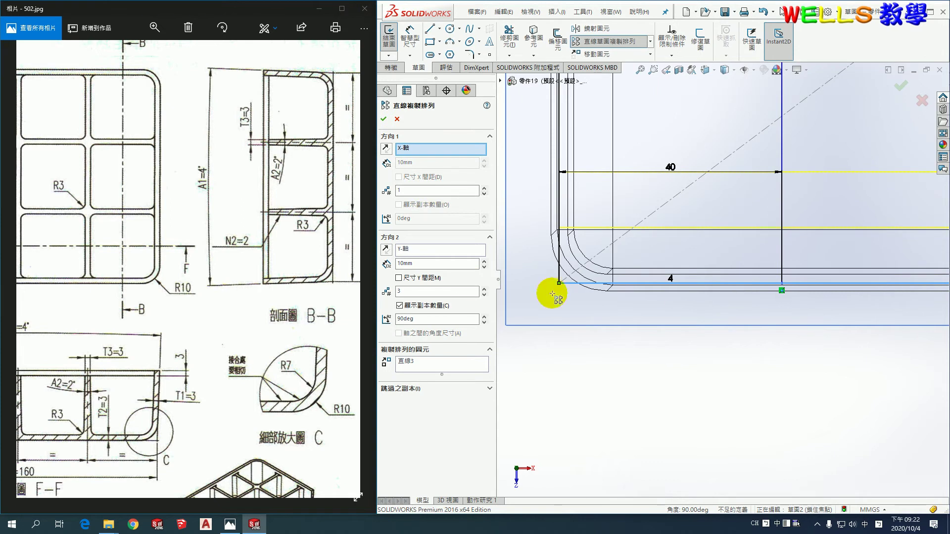
{"action": "scroll", "coordinate": [608, 290], "scroll_direction": "up", "scroll_amount": 1}
{"action": "scroll", "coordinate": [643, 282], "scroll_direction": "up", "scroll_amount": 3}
{"action": "scroll", "coordinate": [700, 272], "scroll_direction": "up", "scroll_amount": 2}
{"action": "left_click", "coordinate": [417, 276]}
{"action": "type", "text": "20/3"}
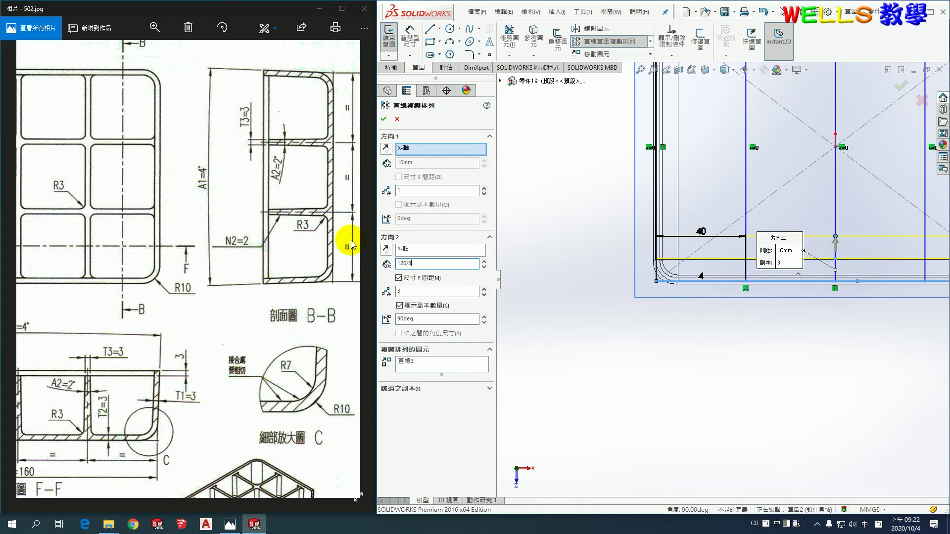
{"action": "type", "text": "40"}
{"action": "key", "text": "Return"}
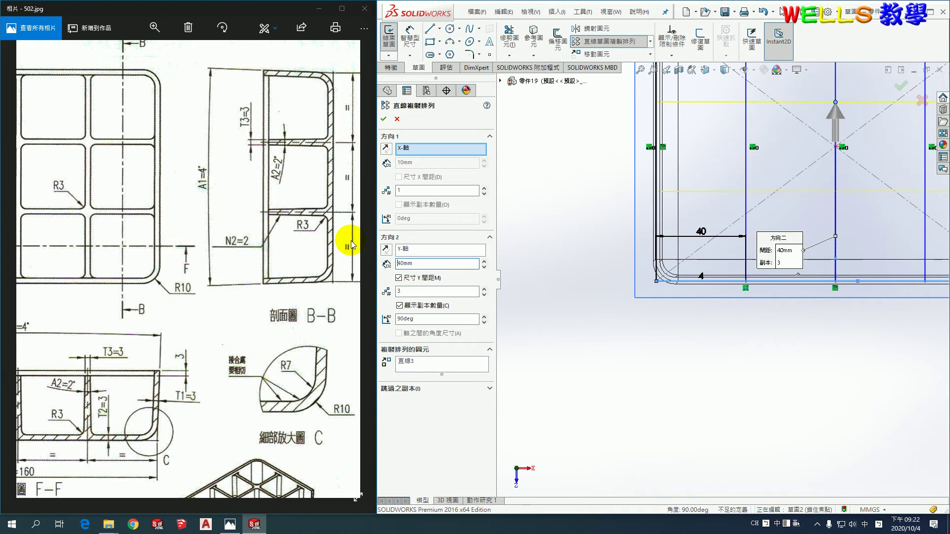
Step: Accept the horizontal line pattern, check the grid lines, and fit the sketch in view
{"action": "left_click", "coordinate": [384, 119]}
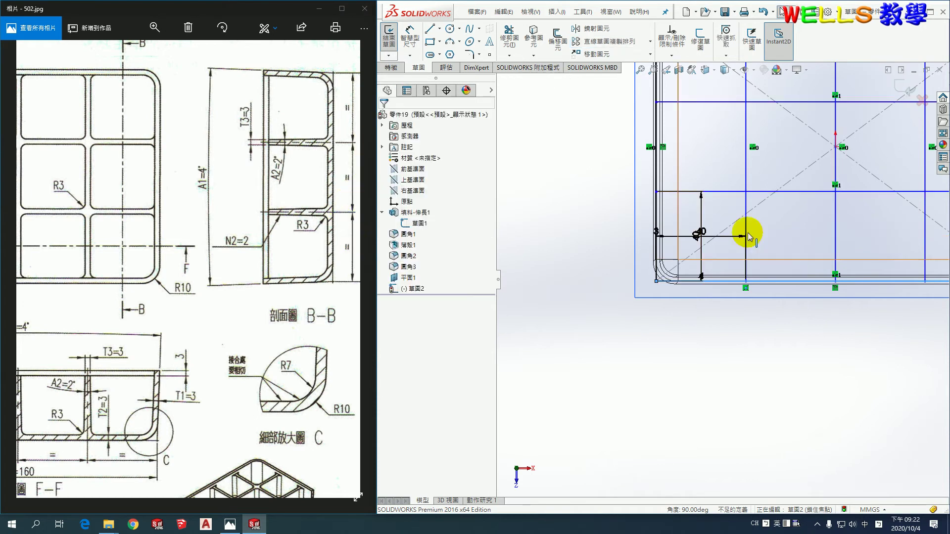
{"action": "scroll", "coordinate": [747, 238], "scroll_direction": "up", "scroll_amount": 2}
{"action": "scroll", "coordinate": [792, 305], "scroll_direction": "down", "scroll_amount": 3}
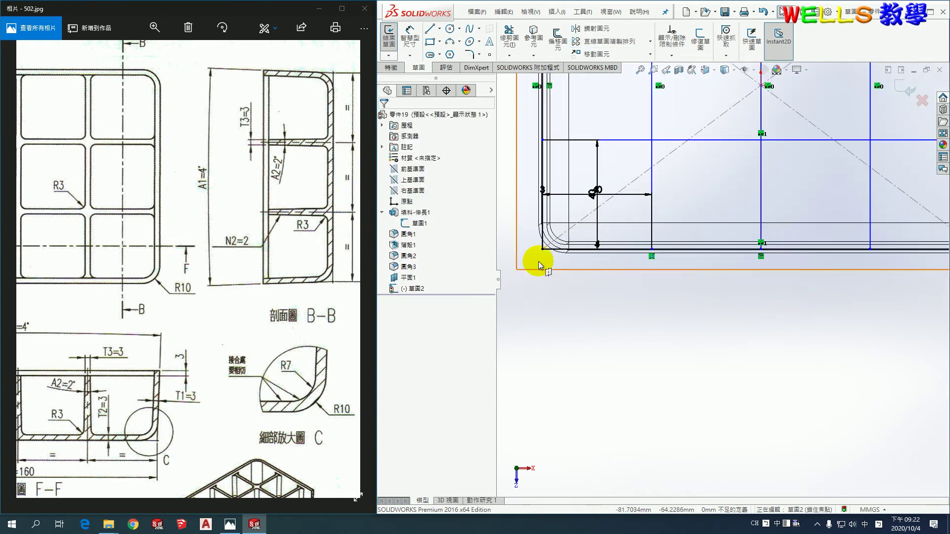
{"action": "left_click", "coordinate": [554, 251]}
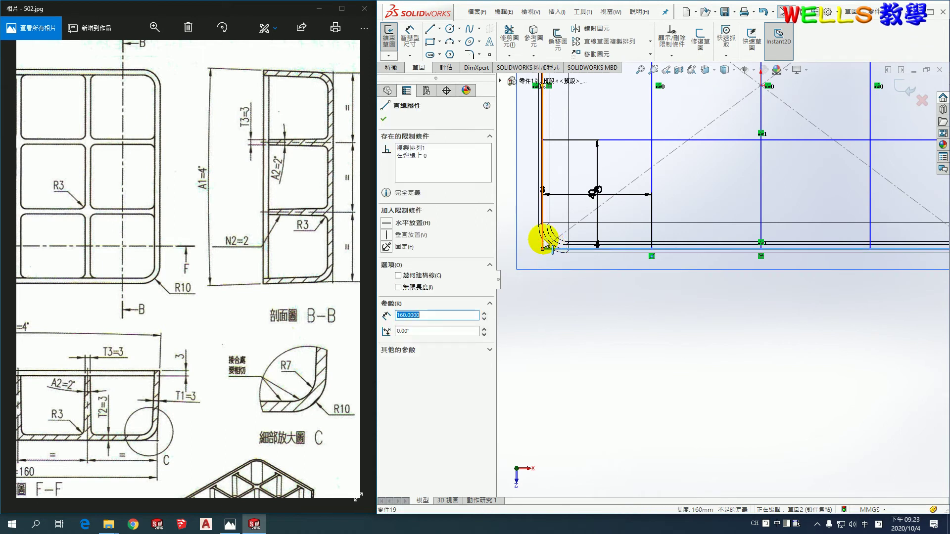
{"action": "left_click", "coordinate": [543, 239], "text": "ctrl"}
{"action": "left_click", "coordinate": [584, 210]}
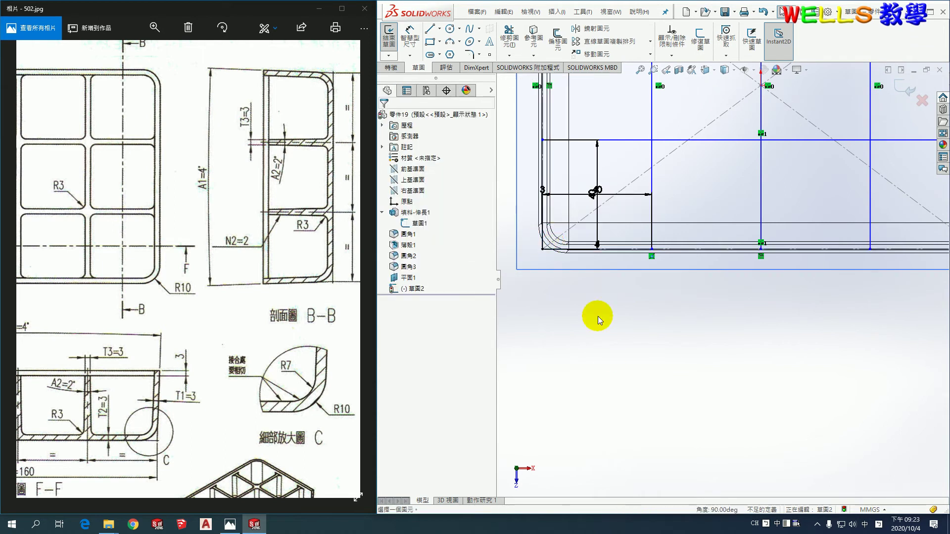
{"action": "key", "text": "z"}
{"action": "key", "text": "z"}
{"action": "key", "text": "z"}
{"action": "key", "text": "z"}
{"action": "key", "text": "z"}
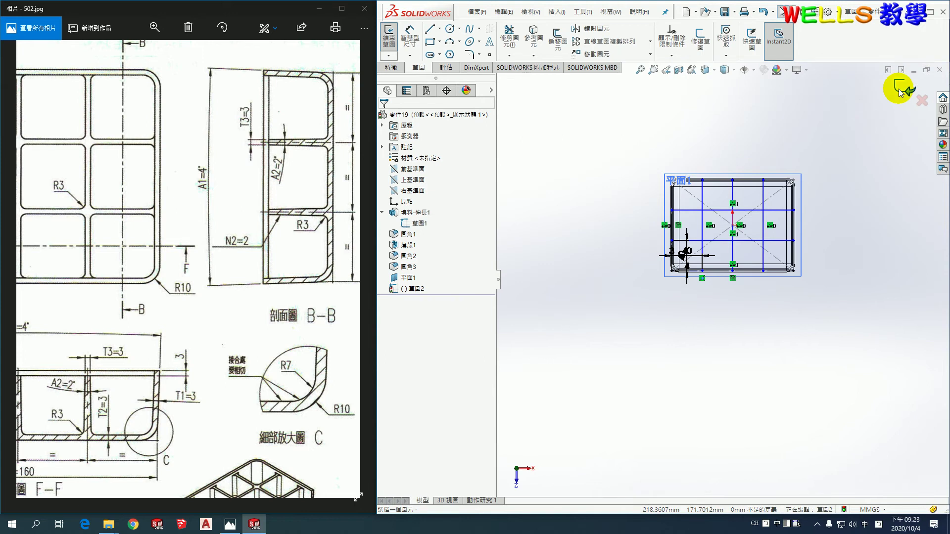
Step: Exit the sketch, show the tilted tray Shaded With Edges, and select Sketch2 (草圖2)
{"action": "left_click", "coordinate": [900, 87]}
{"action": "scroll", "coordinate": [833, 339], "scroll_direction": "down", "scroll_amount": 5}
{"action": "scroll", "coordinate": [833, 343], "scroll_direction": "up", "scroll_amount": 2}
{"action": "mouse_move", "coordinate": [833, 342]}
{"action": "middle_mouse_down"}
{"action": "mouse_move", "coordinate": [808, 319]}
{"action": "mouse_move", "coordinate": [791, 277]}
{"action": "middle_mouse_up"}
{"action": "left_click", "coordinate": [727, 70]}
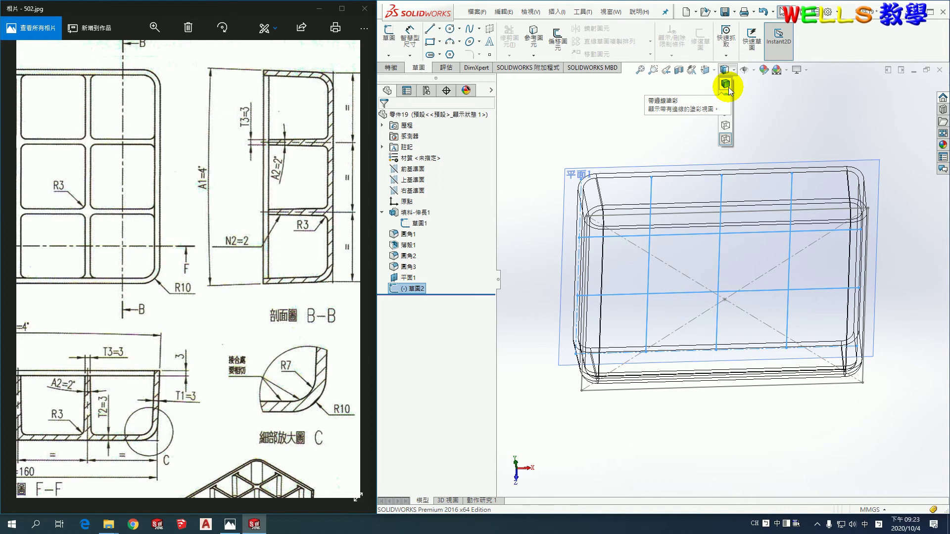
{"action": "left_click", "coordinate": [726, 84]}
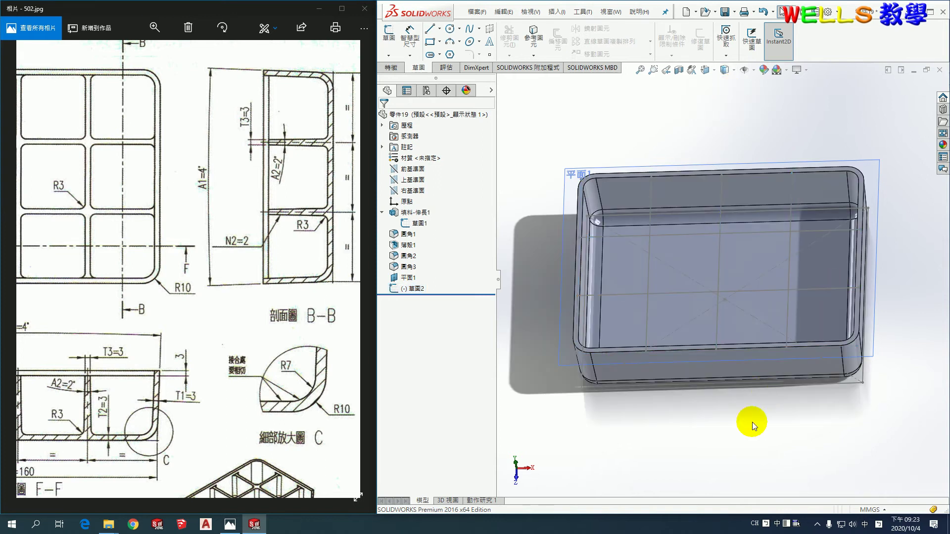
{"action": "left_click", "coordinate": [414, 289]}
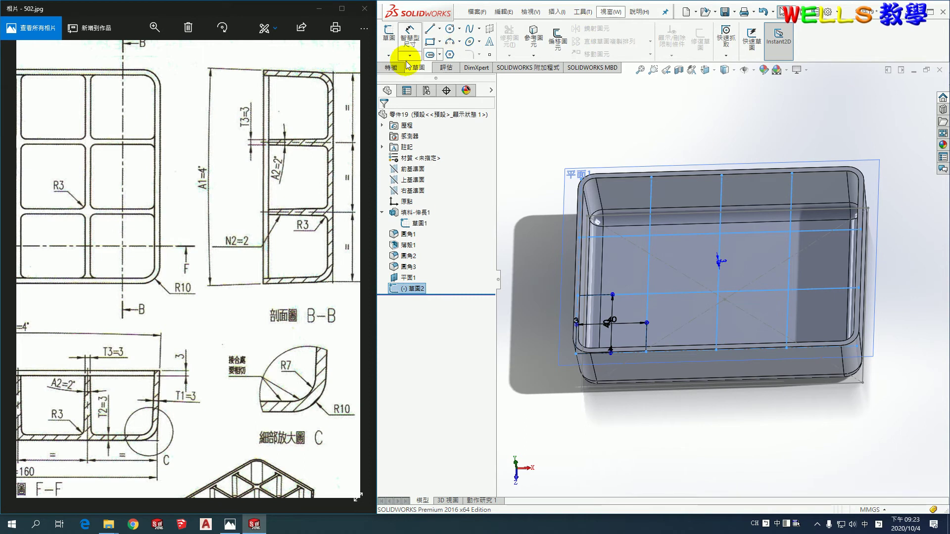
Step: Create Rib1 from Sketch2 with 3 mm thickness and inspect the new divider walls
{"action": "left_click", "coordinate": [386, 73]}
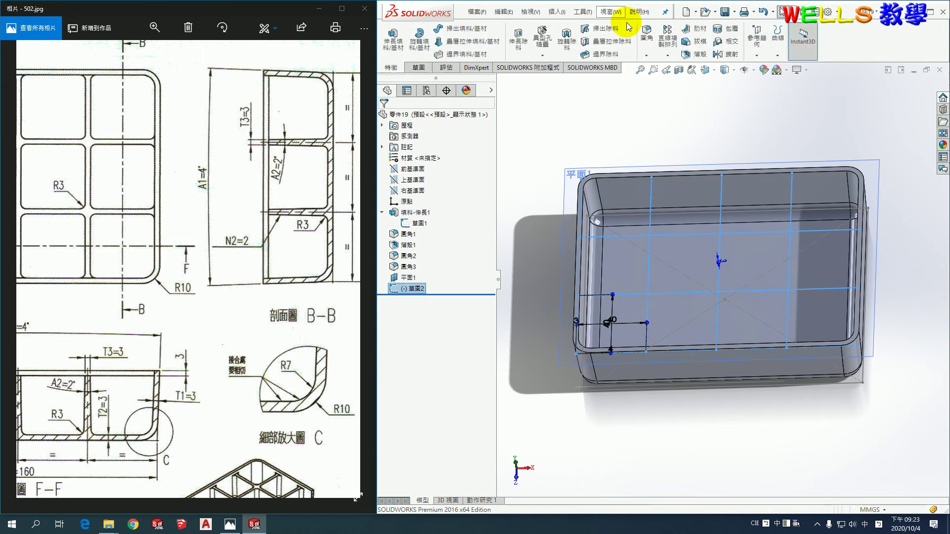
{"action": "left_click", "coordinate": [695, 31]}
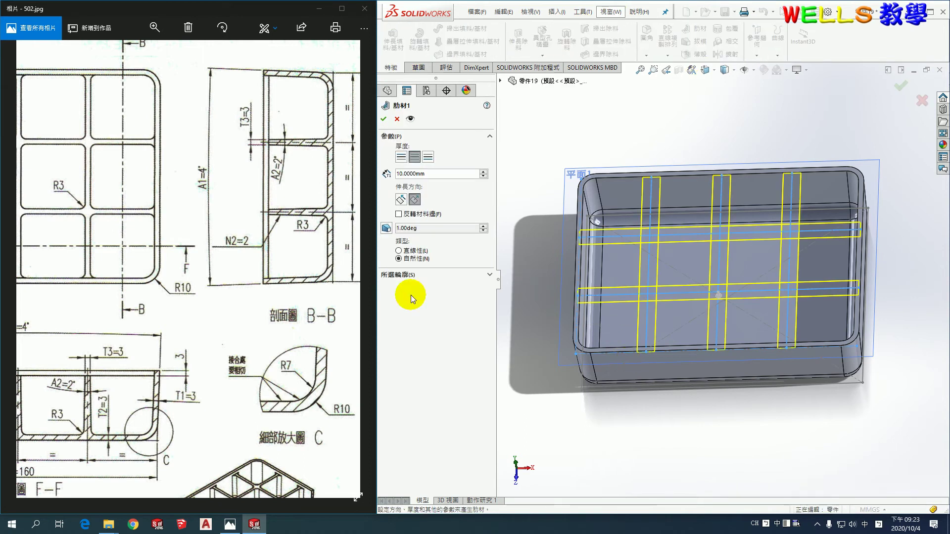
{"action": "scroll", "coordinate": [198, 358], "scroll_direction": "up", "scroll_amount": 2}
{"action": "scroll", "coordinate": [165, 339], "scroll_direction": "up", "scroll_amount": 2}
{"action": "scroll", "coordinate": [183, 340], "scroll_direction": "up", "scroll_amount": 1}
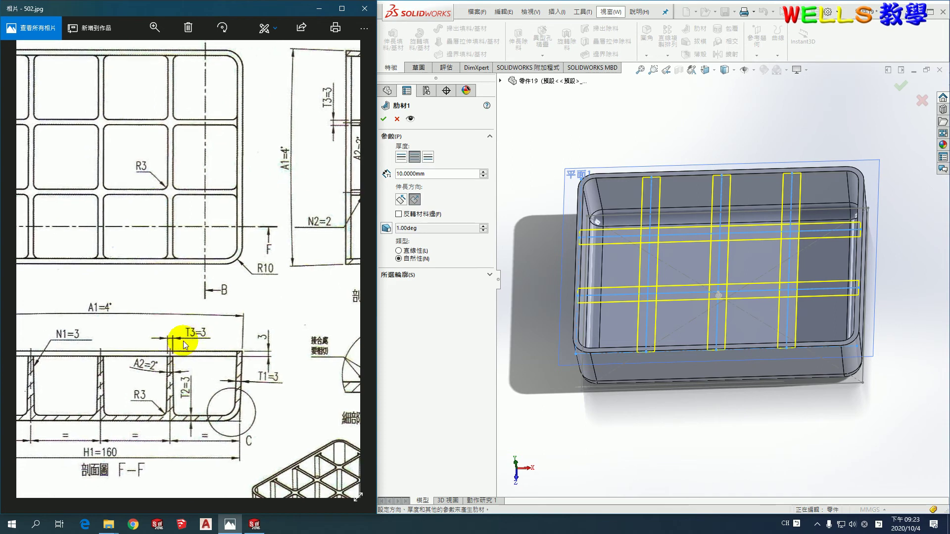
{"action": "left_click", "coordinate": [434, 175]}
{"action": "type", "text": "3"}
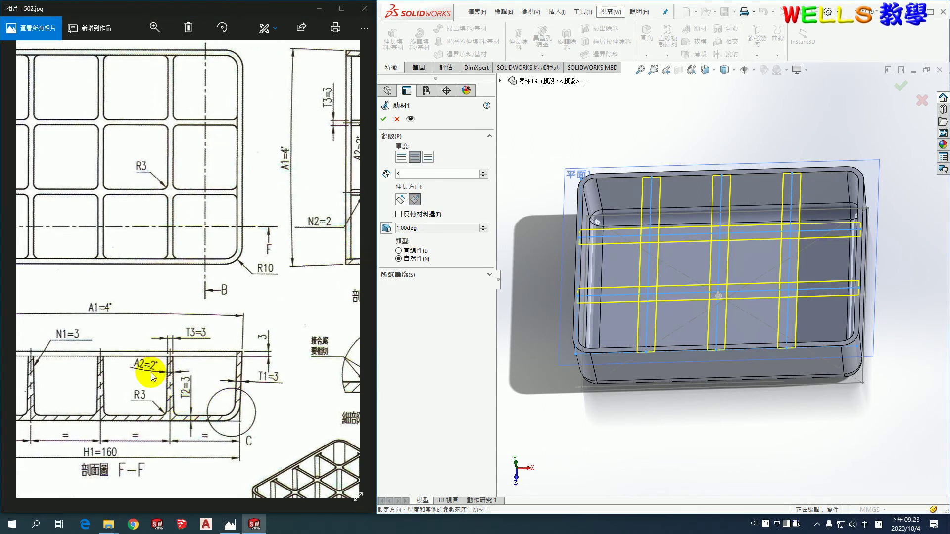
{"action": "left_click", "coordinate": [400, 228]}
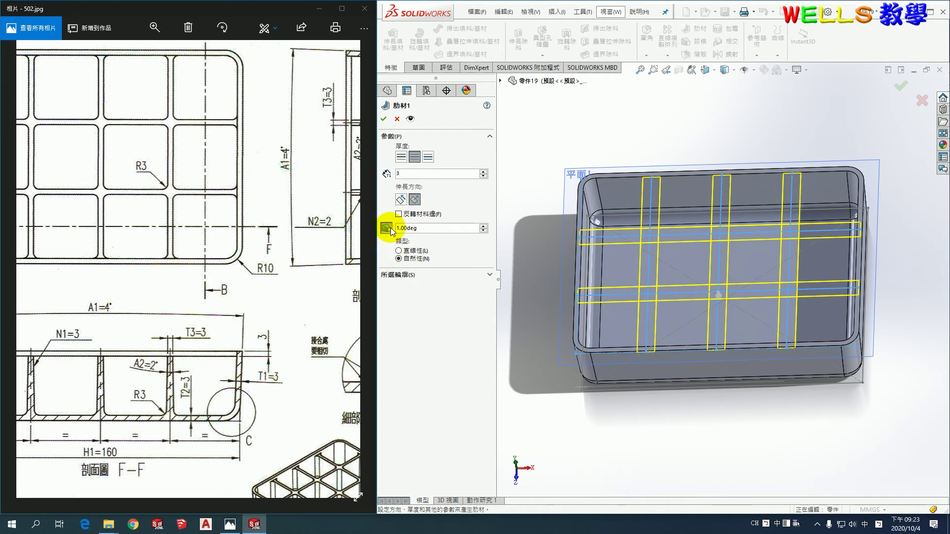
{"action": "left_click", "coordinate": [385, 121]}
{"action": "mouse_move", "coordinate": [658, 423]}
{"action": "middle_mouse_down"}
{"action": "mouse_move", "coordinate": [673, 439]}
{"action": "mouse_move", "coordinate": [632, 413]}
{"action": "mouse_move", "coordinate": [632, 429]}
{"action": "middle_mouse_up"}
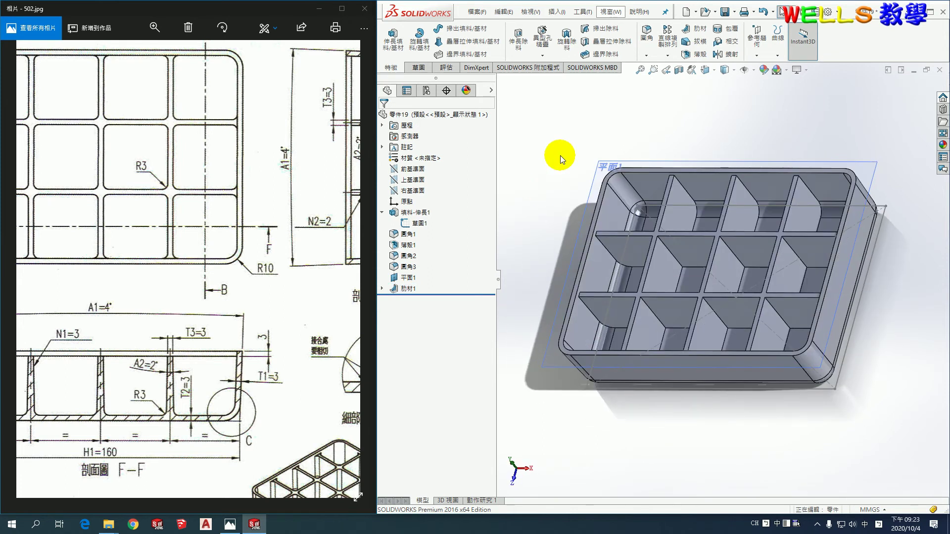
Step: Fillet all 43 connected rib edges with a 3 mm radius as Fillet4
{"action": "left_click", "coordinate": [647, 35]}
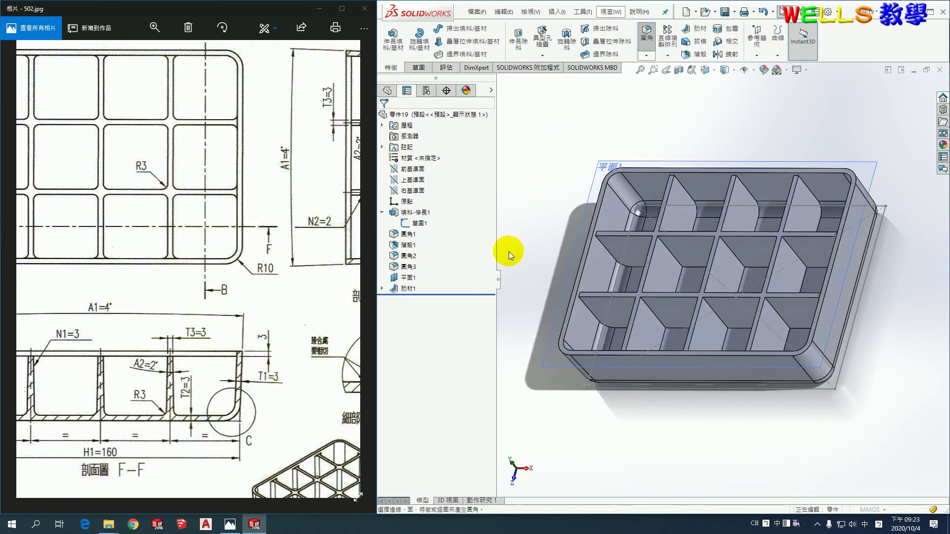
{"action": "type", "text": "3"}
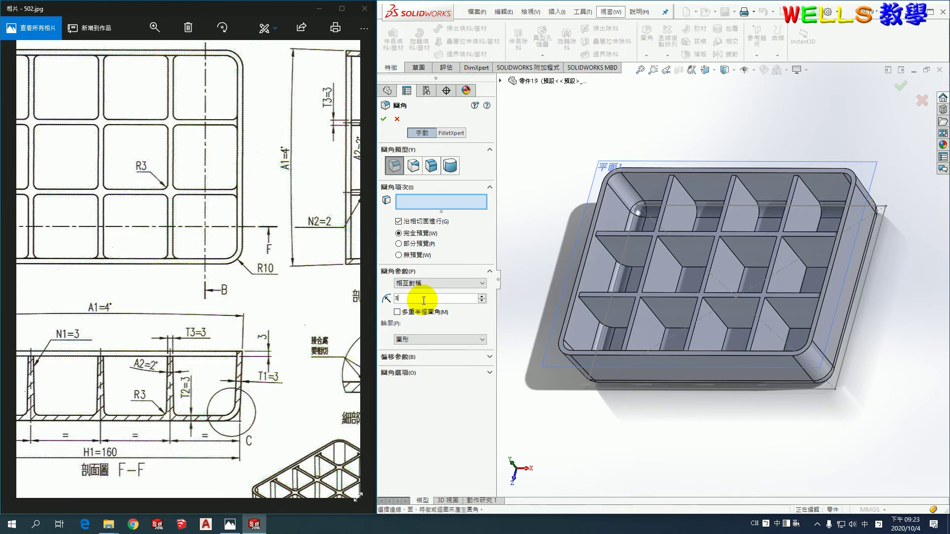
{"action": "left_click", "coordinate": [675, 257]}
{"action": "mouse_move", "coordinate": [726, 228]}
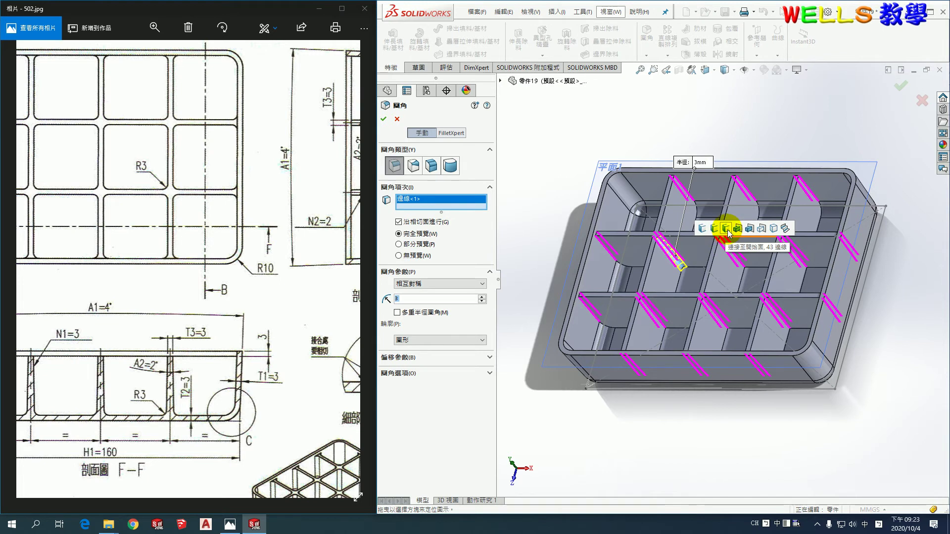
{"action": "left_click", "coordinate": [726, 228]}
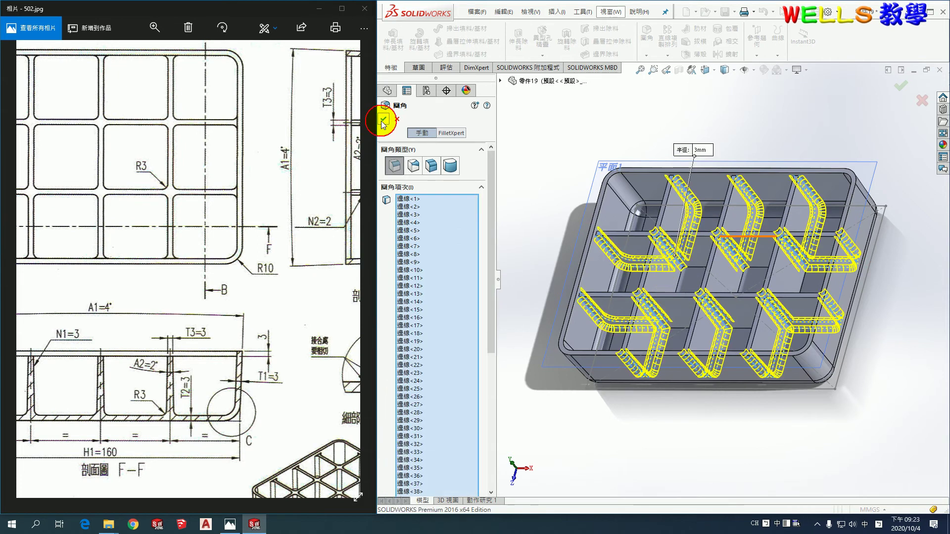
{"action": "key", "text": "Return"}
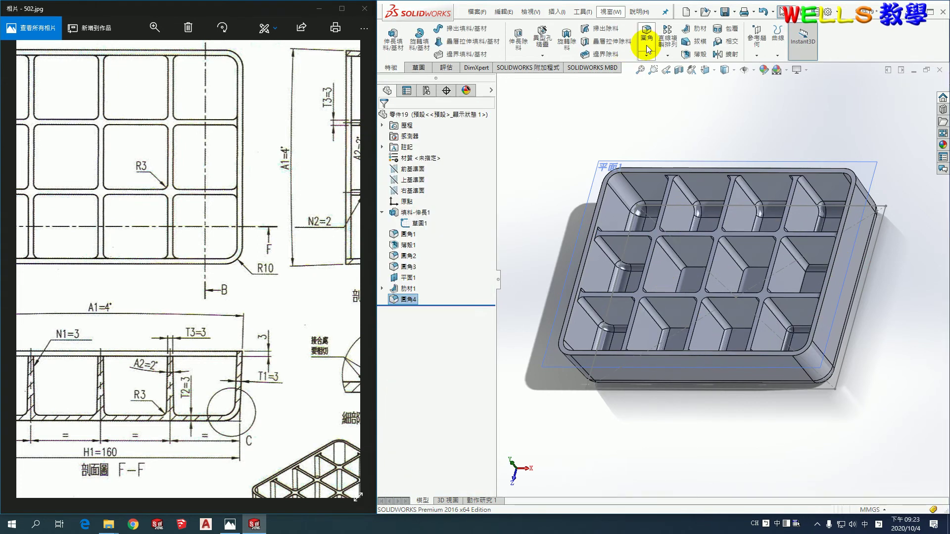
Step: Accept the pending fillet, then select both centre pocket faces and three rib edges
{"action": "left_click", "coordinate": [647, 36]}
{"action": "key", "text": "ctrl+5"}
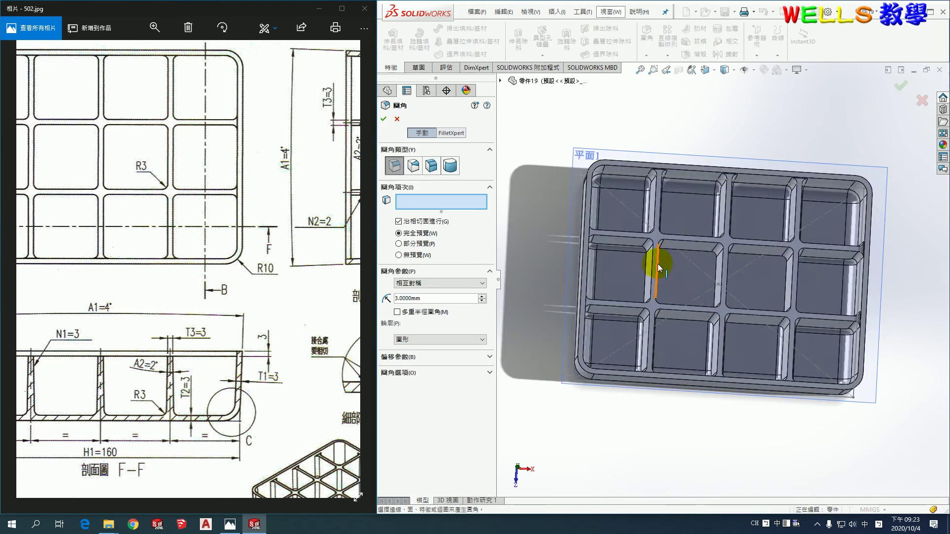
{"action": "mouse_move", "coordinate": [785, 289]}
{"action": "middle_mouse_down"}
{"action": "mouse_move", "coordinate": [763, 272]}
{"action": "mouse_move", "coordinate": [668, 282]}
{"action": "middle_mouse_up"}
{"action": "left_click", "coordinate": [689, 273]}
{"action": "left_click", "coordinate": [774, 281]}
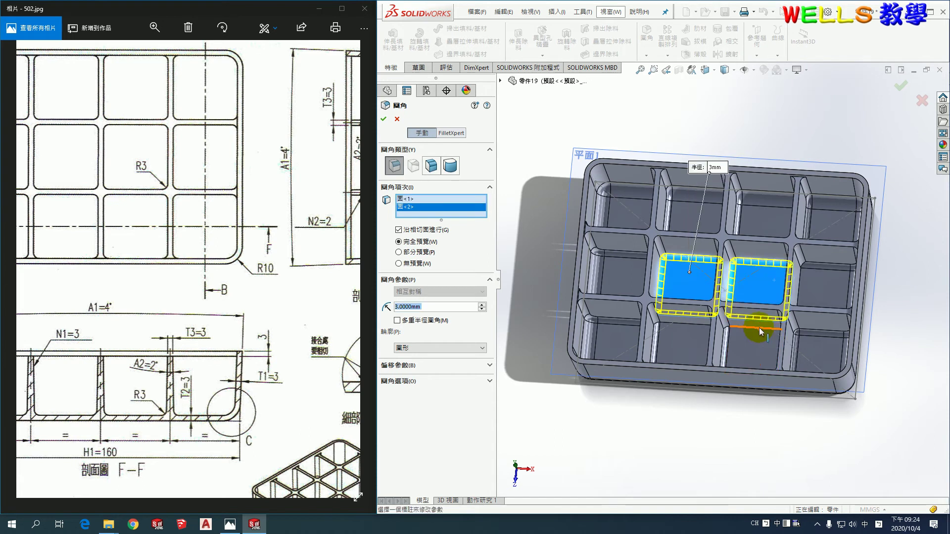
{"action": "left_click", "coordinate": [759, 328]}
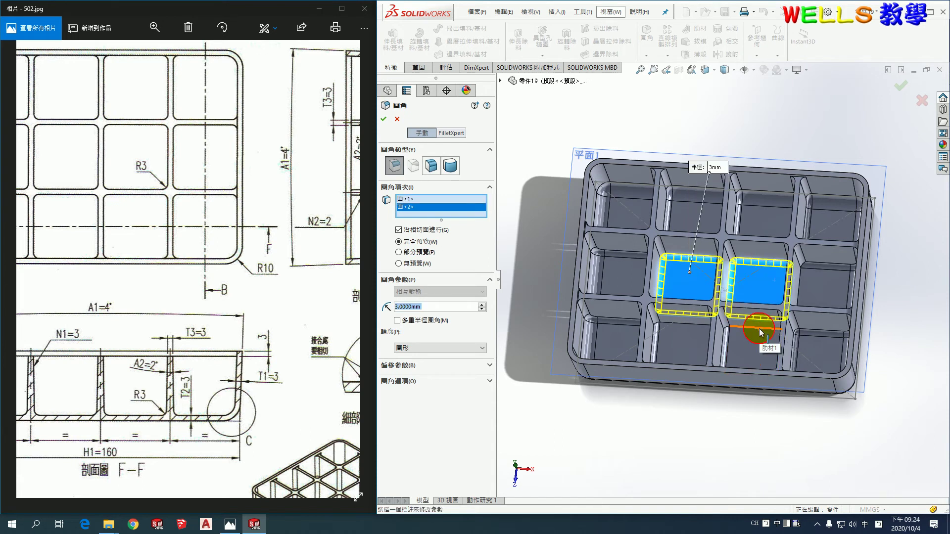
{"action": "left_click", "coordinate": [690, 328]}
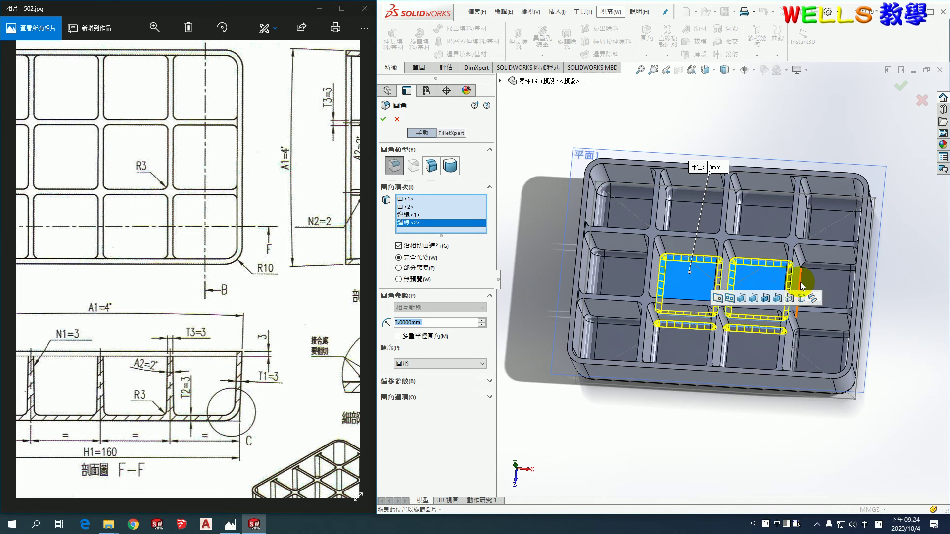
{"action": "left_click", "coordinate": [802, 286]}
Step: Add three more pocket edges and apply the 3 mm fillet as 圓角5
{"action": "mouse_move", "coordinate": [715, 299]}
{"action": "middle_mouse_down"}
{"action": "mouse_move", "coordinate": [774, 318]}
{"action": "mouse_move", "coordinate": [698, 306]}
{"action": "middle_mouse_up"}
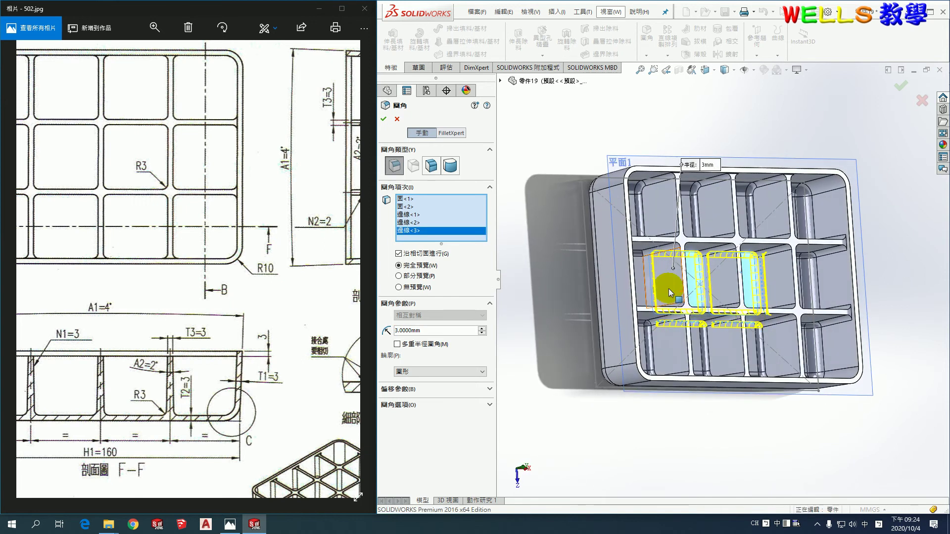
{"action": "left_click", "coordinate": [645, 283]}
{"action": "mouse_move", "coordinate": [645, 283]}
{"action": "middle_mouse_down"}
{"action": "mouse_move", "coordinate": [720, 282]}
{"action": "mouse_move", "coordinate": [689, 241]}
{"action": "middle_mouse_up"}
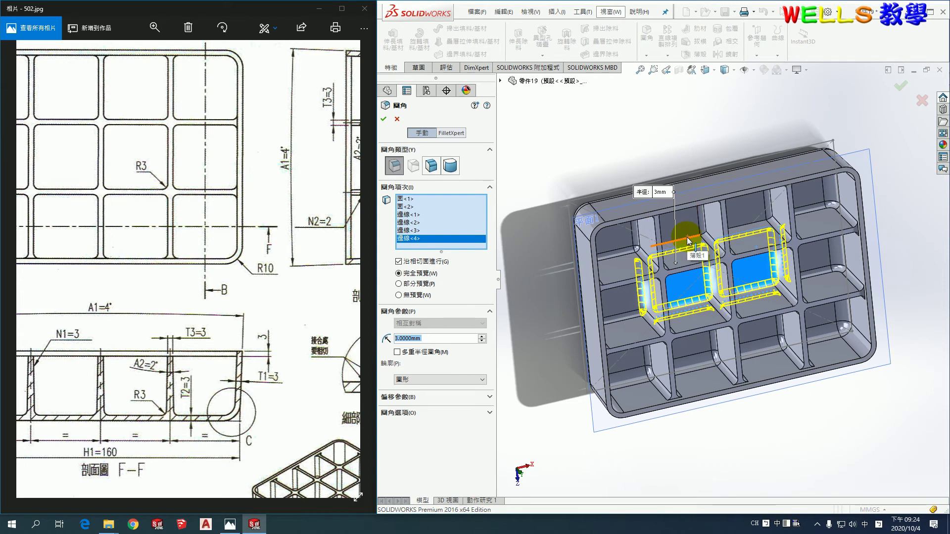
{"action": "left_click", "coordinate": [688, 241]}
{"action": "left_click", "coordinate": [749, 228]}
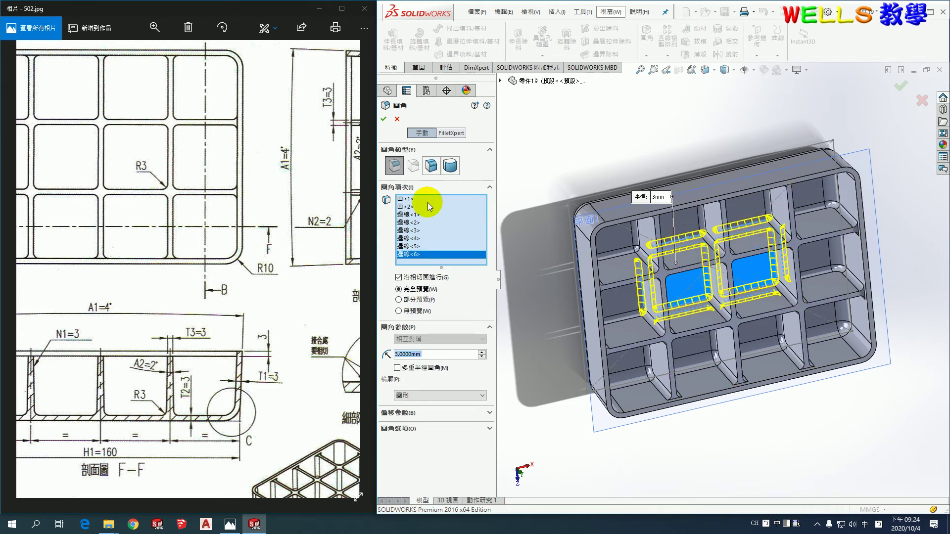
{"action": "left_click", "coordinate": [384, 119]}
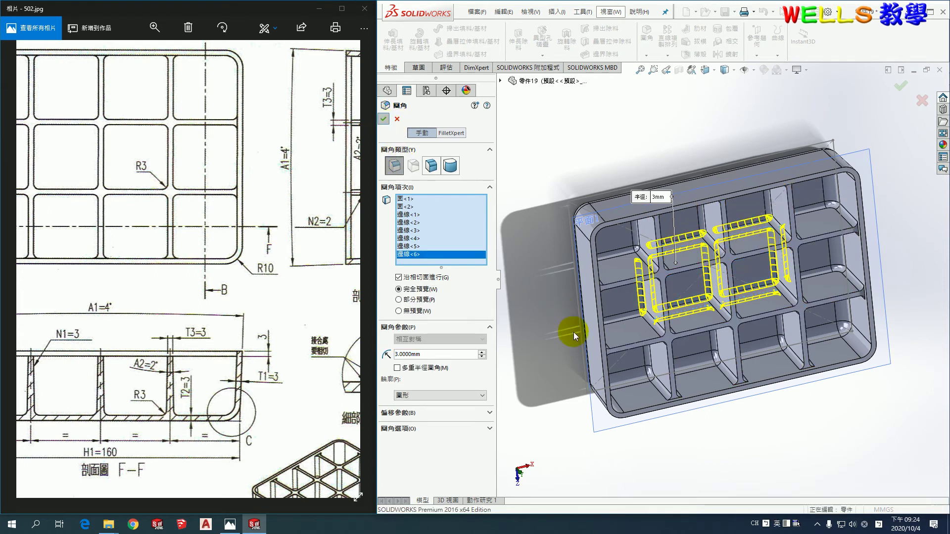
{"action": "mouse_move", "coordinate": [652, 446]}
{"action": "middle_mouse_down"}
{"action": "mouse_move", "coordinate": [640, 401]}
{"action": "mouse_move", "coordinate": [677, 445]}
{"action": "mouse_move", "coordinate": [698, 373]}
{"action": "mouse_move", "coordinate": [556, 281]}
{"action": "middle_mouse_up"}
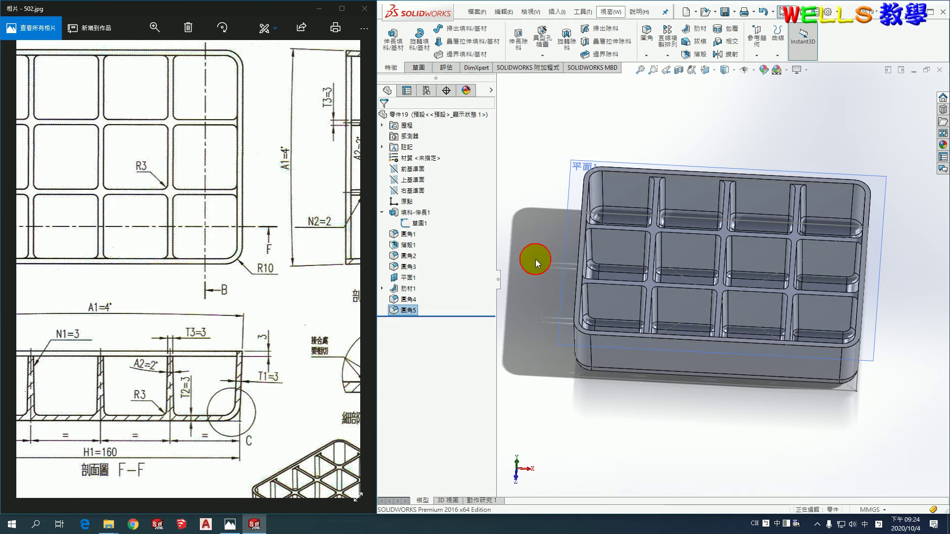
Step: Hide the 平面1 plane and pan the reference drawing to its left side
{"action": "right_click", "coordinate": [571, 228]}
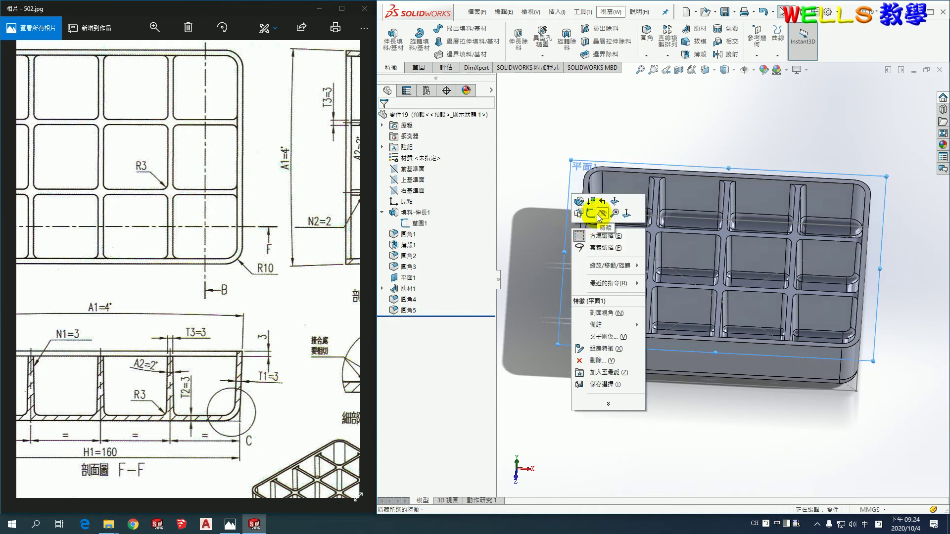
{"action": "left_click", "coordinate": [602, 214]}
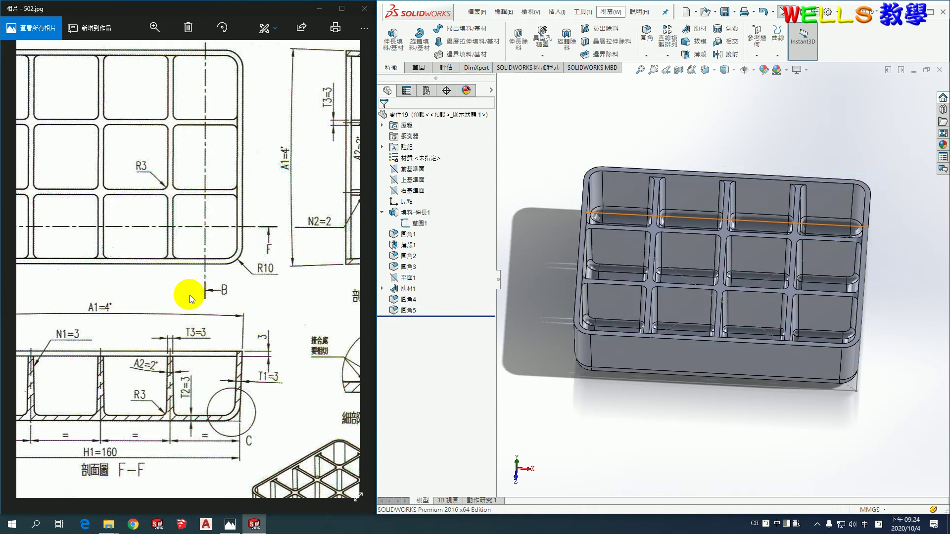
{"action": "left_click_drag", "start_coordinate": [190, 295], "coordinate": [289, 287]}
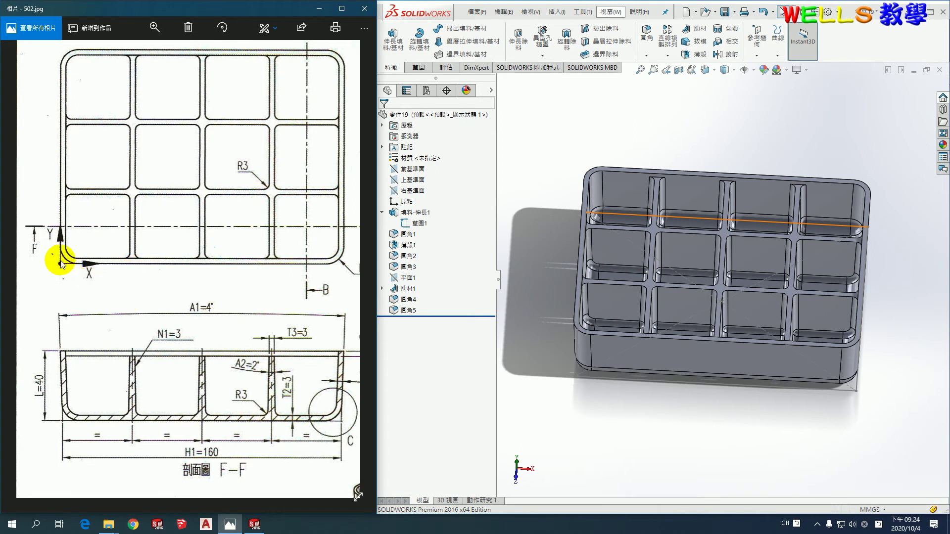
{"action": "left_click", "coordinate": [577, 114]}
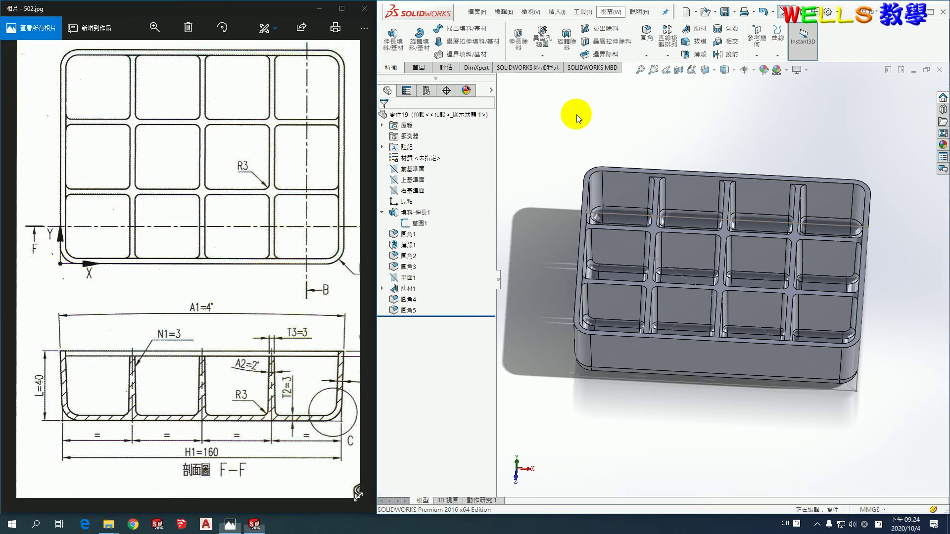
Step: Start a sketch on the tray's top face with a vertical line down from the outer corner
{"action": "left_click", "coordinate": [418, 67]}
{"action": "left_click", "coordinate": [391, 38]}
{"action": "scroll", "coordinate": [599, 305], "scroll_direction": "down", "scroll_amount": 5}
{"action": "left_click", "coordinate": [599, 310]}
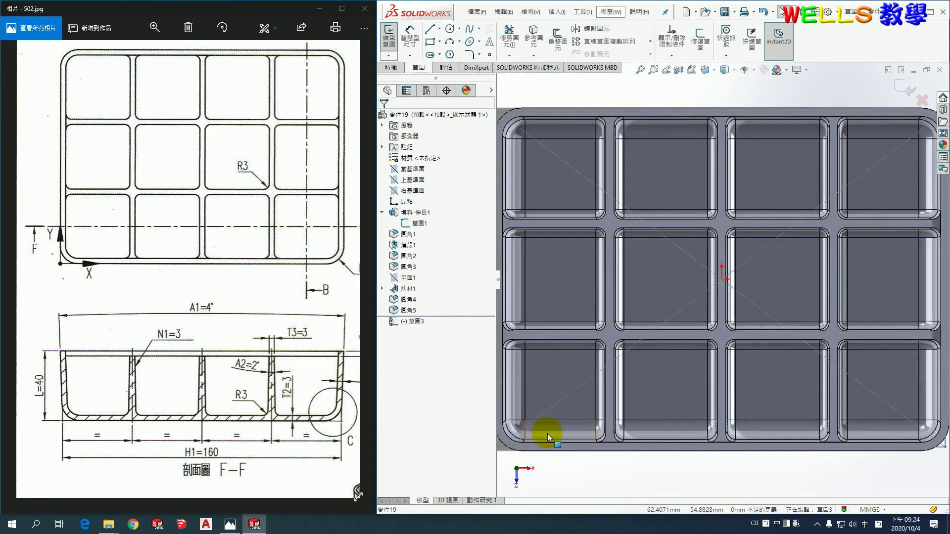
{"action": "scroll", "coordinate": [598, 395], "scroll_direction": "down", "scroll_amount": 3}
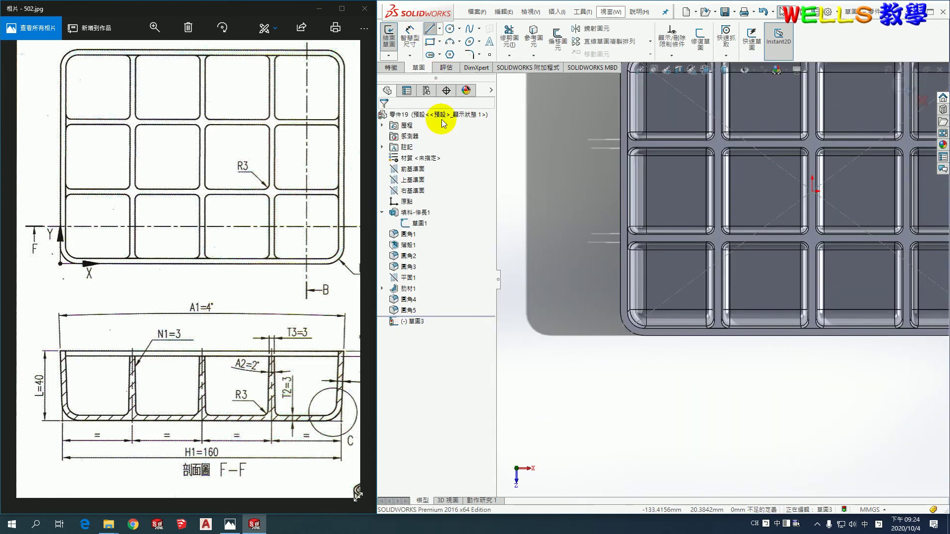
{"action": "left_click", "coordinate": [429, 28]}
{"action": "scroll", "coordinate": [618, 356], "scroll_direction": "down", "scroll_amount": 2}
{"action": "left_click", "coordinate": [628, 292]}
{"action": "left_click", "coordinate": [628, 408]}
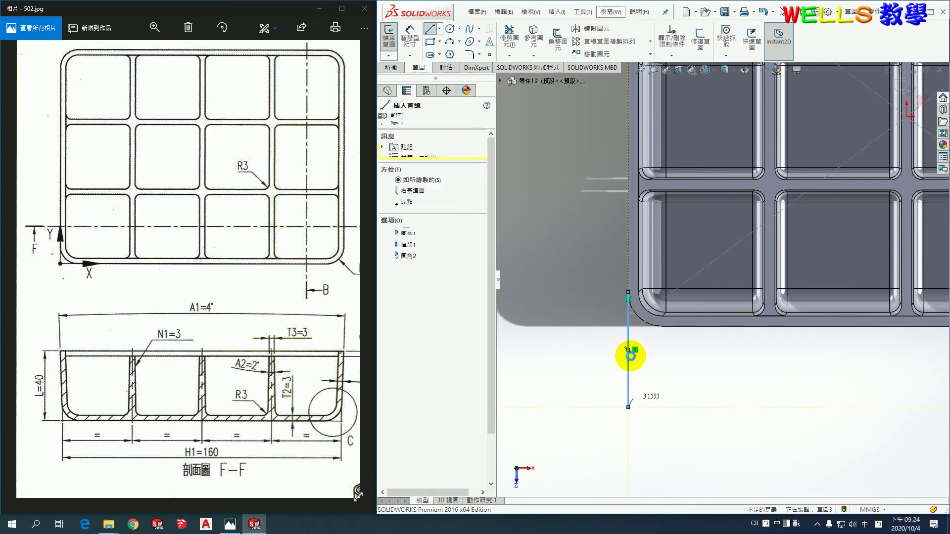
{"action": "key", "text": "Escape"}
Step: Draw a horizontal line leftward, trim the overhanging segments, and exit Sketch3
{"action": "left_click", "coordinate": [429, 28]}
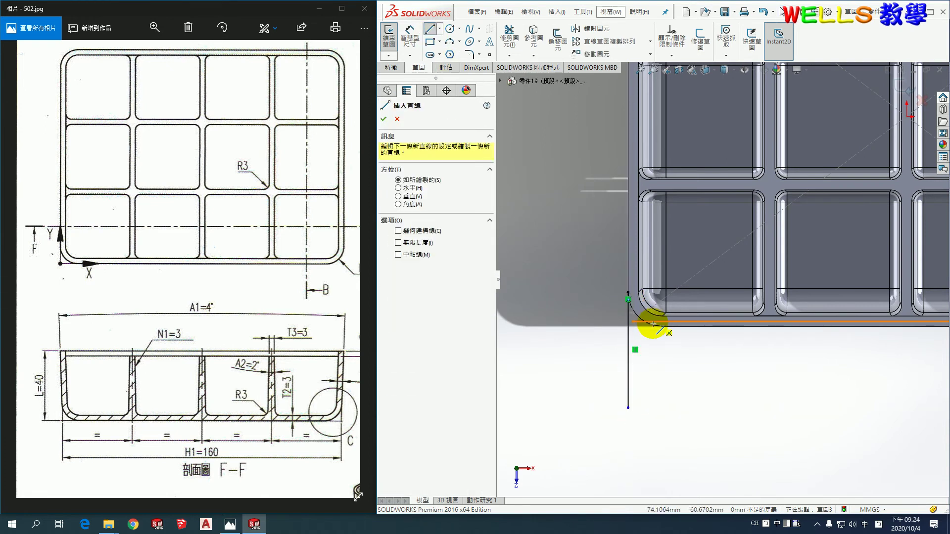
{"action": "left_click_drag", "start_coordinate": [662, 327], "coordinate": [530, 326]}
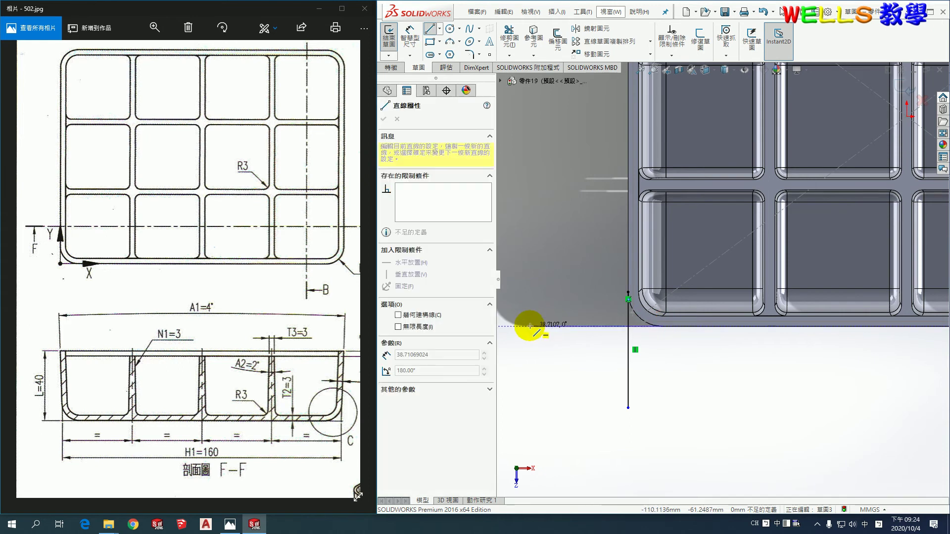
{"action": "key", "text": "Escape"}
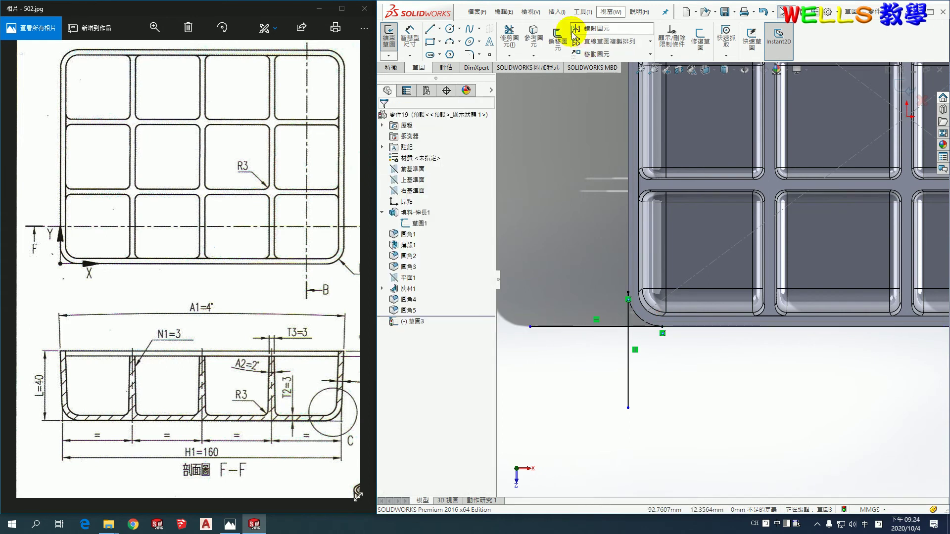
{"action": "left_click", "coordinate": [509, 33]}
{"action": "left_click_drag", "start_coordinate": [570, 310], "coordinate": [643, 381]}
{"action": "left_click_drag", "start_coordinate": [718, 423], "coordinate": [747, 449]}
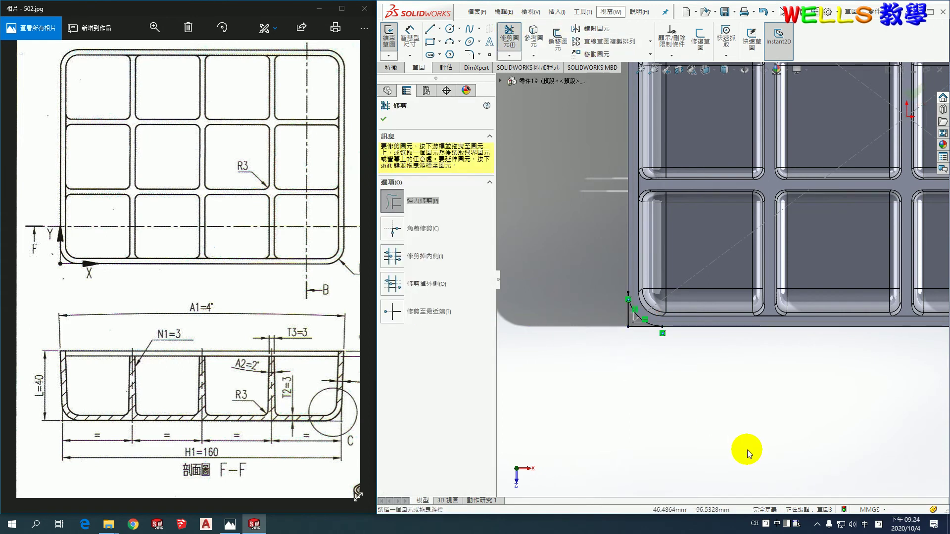
{"action": "left_click", "coordinate": [911, 97]}
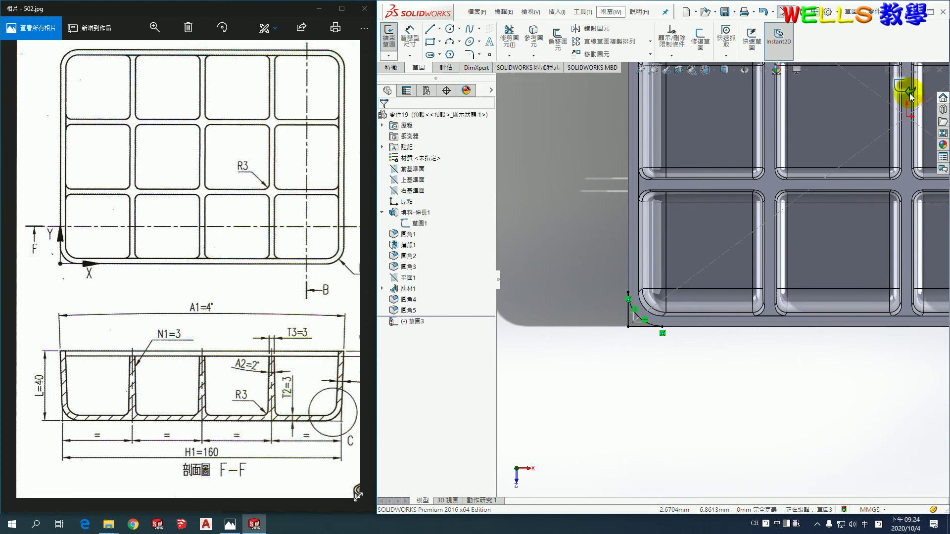
{"action": "left_click", "coordinate": [910, 97]}
{"action": "mouse_move", "coordinate": [587, 479]}
{"action": "middle_mouse_down"}
{"action": "mouse_move", "coordinate": [594, 350]}
{"action": "mouse_move", "coordinate": [658, 321]}
{"action": "mouse_move", "coordinate": [610, 322]}
{"action": "middle_mouse_up"}
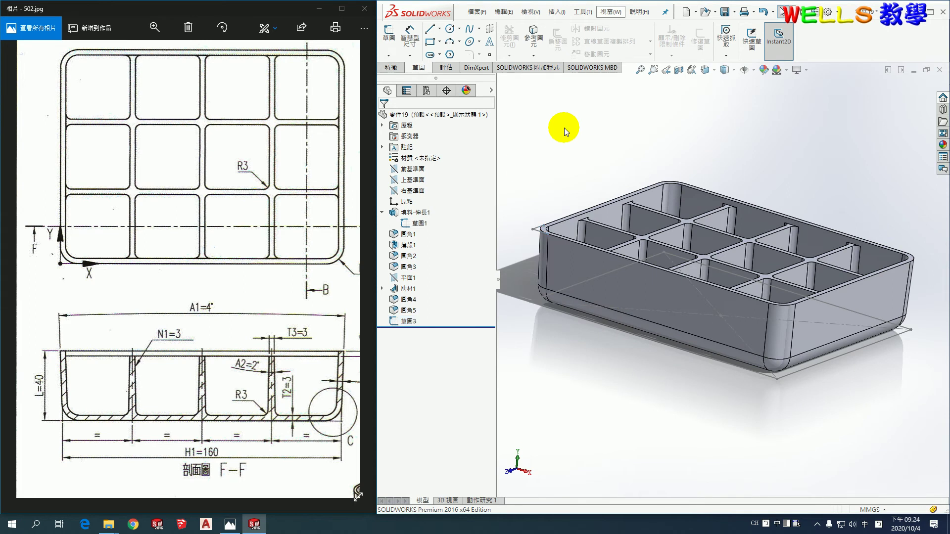
Step: Start a coordinate system with its origin at Sketch3's corner point
{"action": "left_click", "coordinate": [390, 67]}
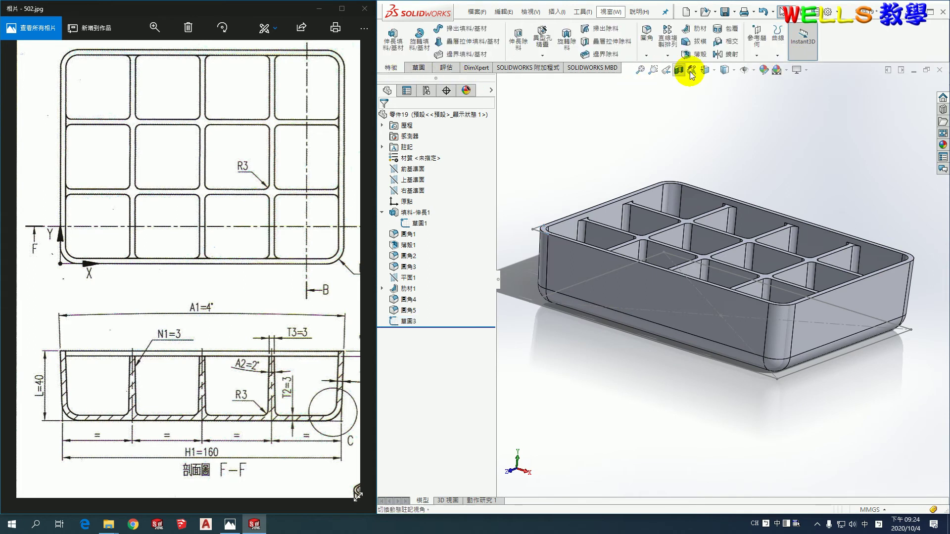
{"action": "left_click", "coordinate": [756, 60]}
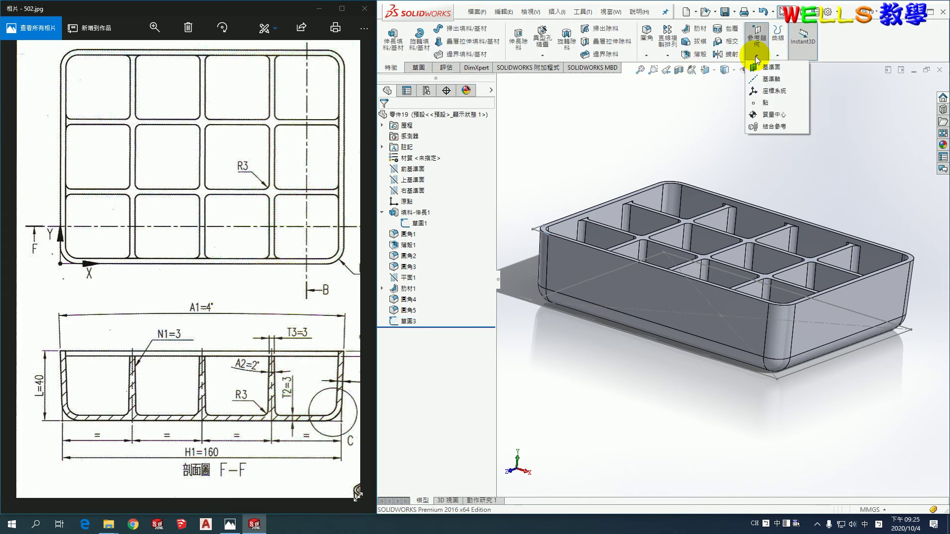
{"action": "left_click", "coordinate": [775, 93]}
{"action": "left_click", "coordinate": [533, 229]}
{"action": "mouse_move", "coordinate": [530, 227]}
{"action": "middle_mouse_down"}
{"action": "mouse_move", "coordinate": [554, 267]}
{"action": "mouse_move", "coordinate": [503, 225]}
{"action": "middle_mouse_up"}
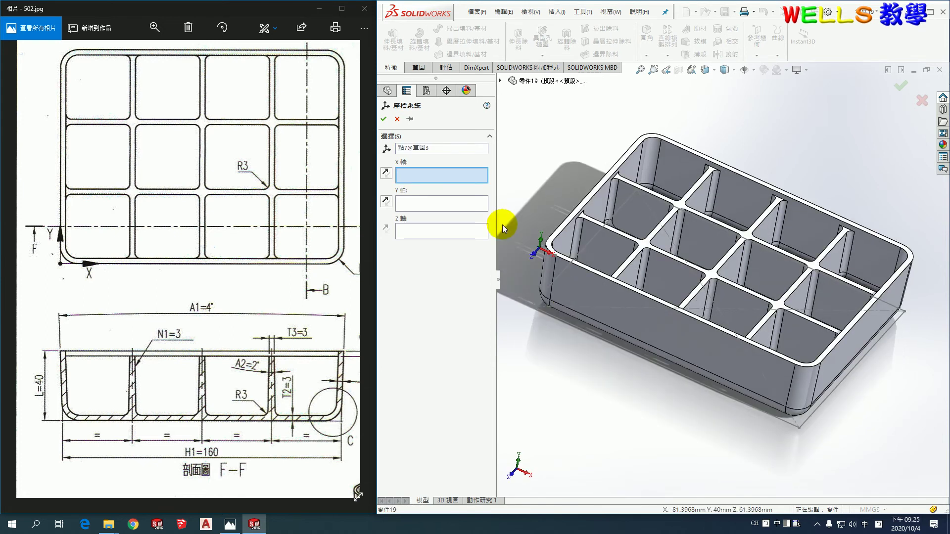
{"action": "left_click", "coordinate": [444, 208]}
Step: Set the reversed Y axis along the sketch line, accept 座標系統1, and return to isometric
{"action": "scroll", "coordinate": [580, 220], "scroll_direction": "down", "scroll_amount": 3}
{"action": "scroll", "coordinate": [580, 221], "scroll_direction": "down", "scroll_amount": 3}
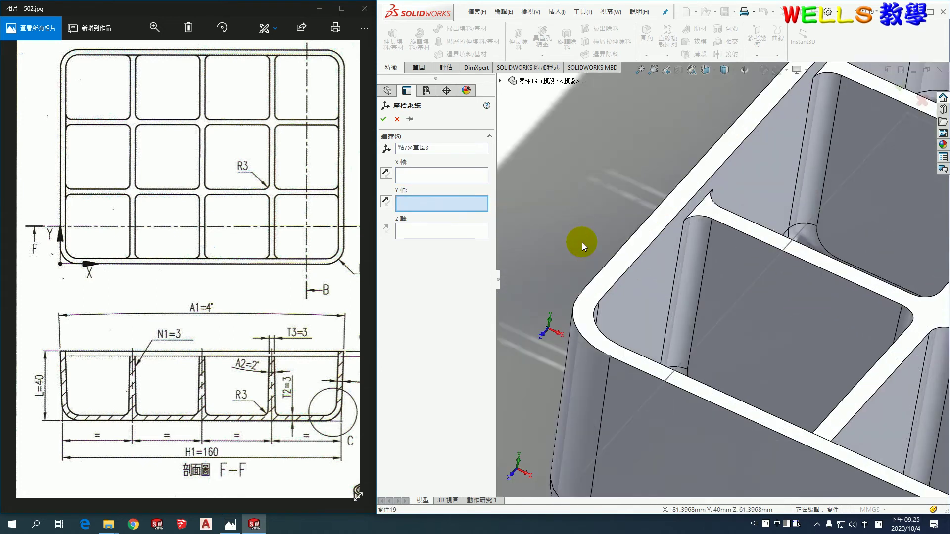
{"action": "scroll", "coordinate": [582, 242], "scroll_direction": "down", "scroll_amount": 2}
{"action": "left_click", "coordinate": [560, 332]}
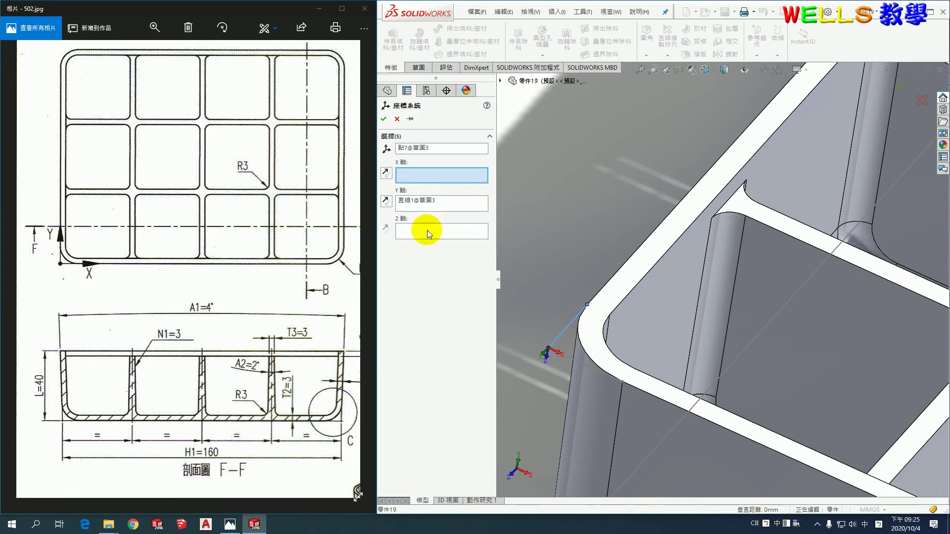
{"action": "left_click", "coordinate": [386, 201]}
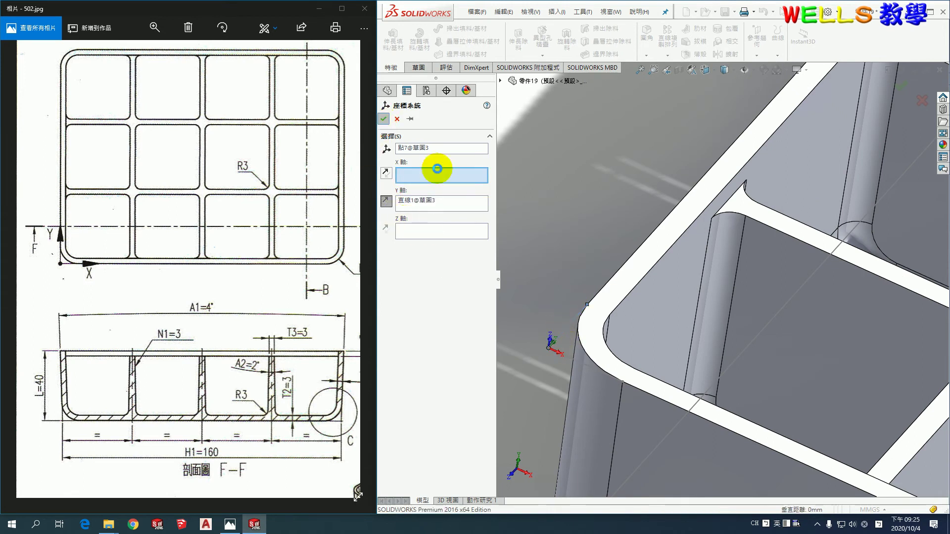
{"action": "left_click", "coordinate": [384, 120]}
{"action": "scroll", "coordinate": [642, 230], "scroll_direction": "up", "scroll_amount": 3}
{"action": "scroll", "coordinate": [642, 230], "scroll_direction": "up", "scroll_amount": 2}
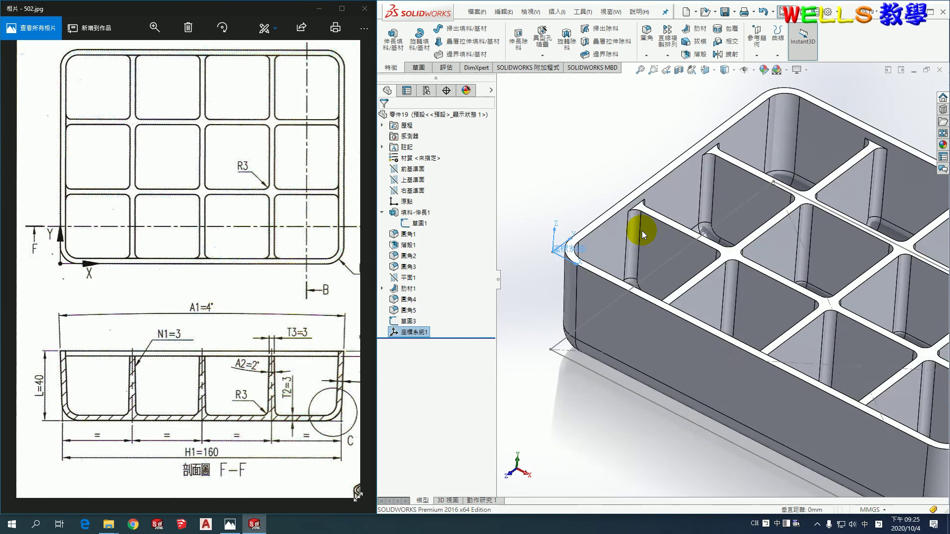
{"action": "key", "text": "ctrl+7"}
{"action": "left_click", "coordinate": [858, 139]}
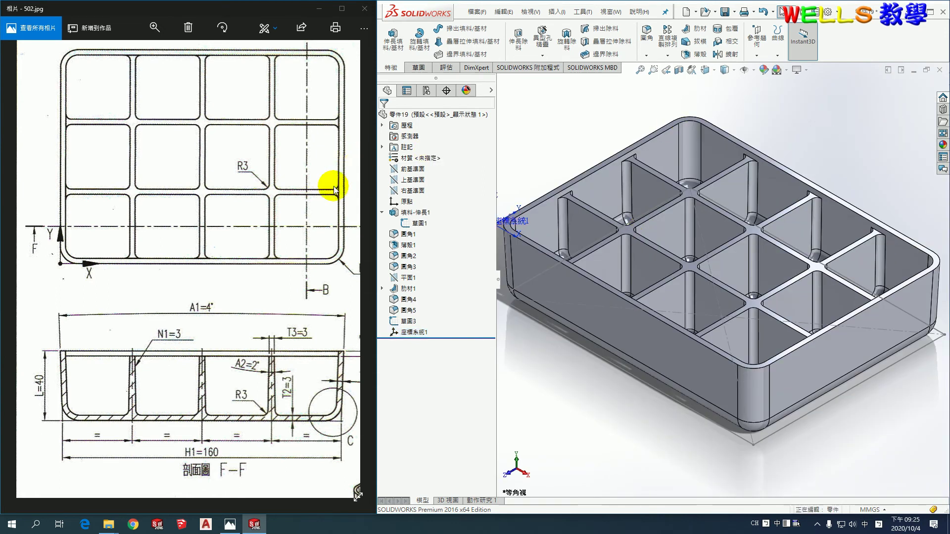
{"action": "left_click", "coordinate": [444, 71]}
{"action": "left_click", "coordinate": [436, 38]}
{"action": "left_click", "coordinate": [618, 171]}
{"action": "left_click", "coordinate": [571, 186]}
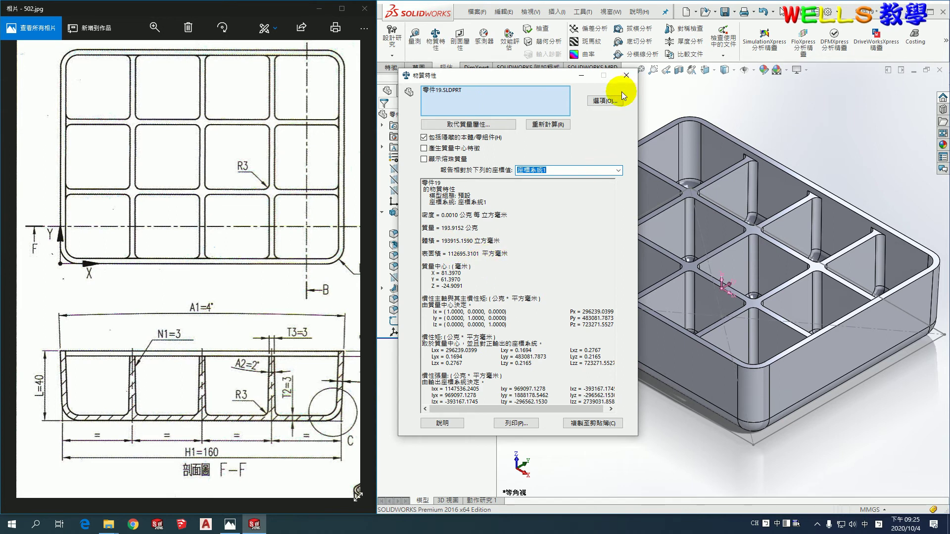
{"action": "left_click", "coordinate": [627, 75]}
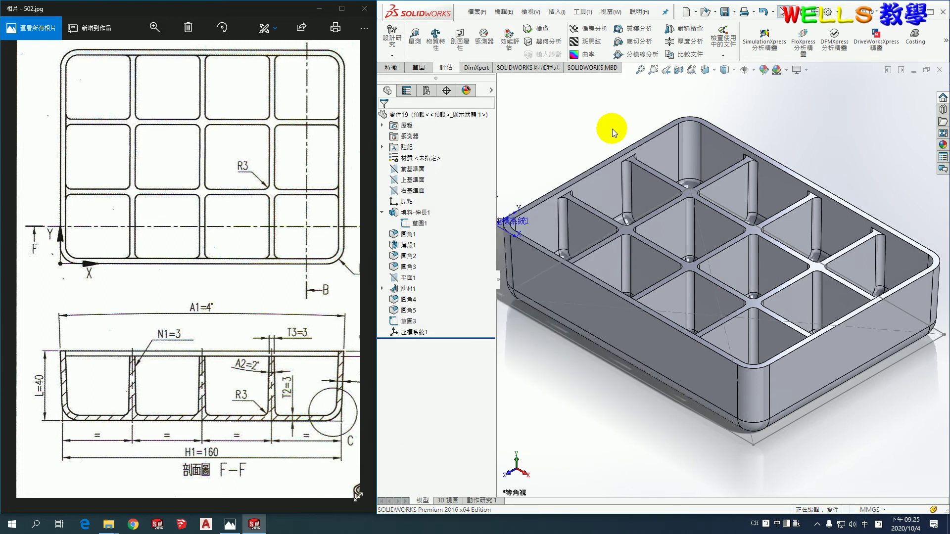
Step: Change the base sketch width from 160 to 150 and reopen Boss-Extrude1 for editing
{"action": "left_click", "coordinate": [418, 223]}
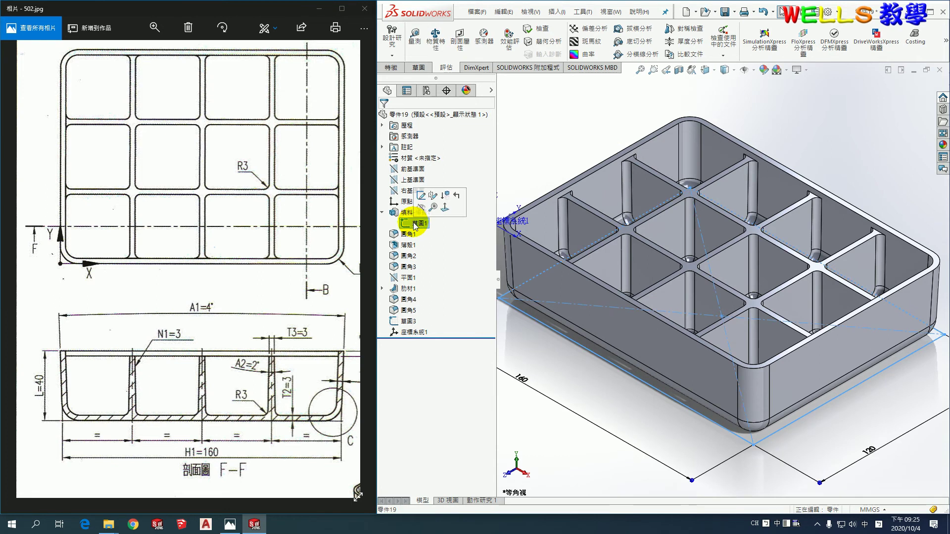
{"action": "left_click", "coordinate": [447, 210]}
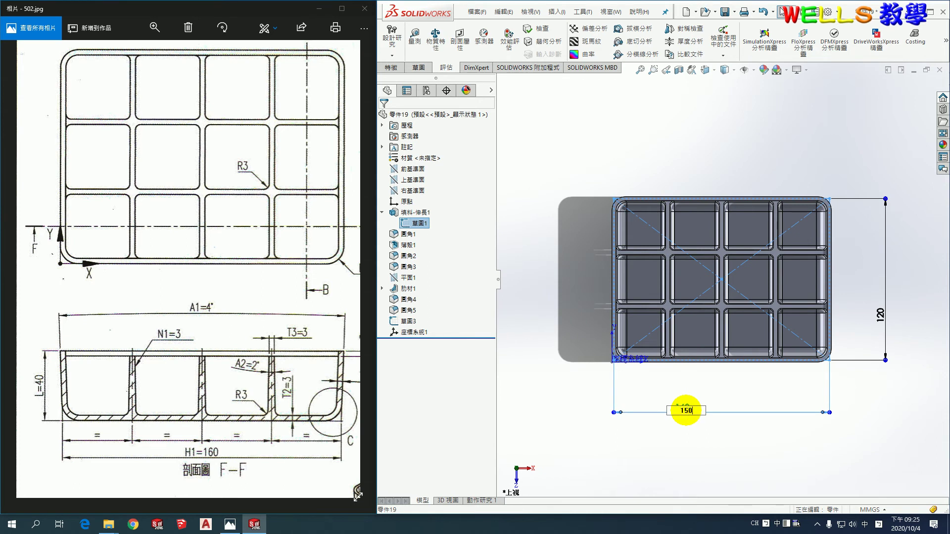
{"action": "key", "text": "Return"}
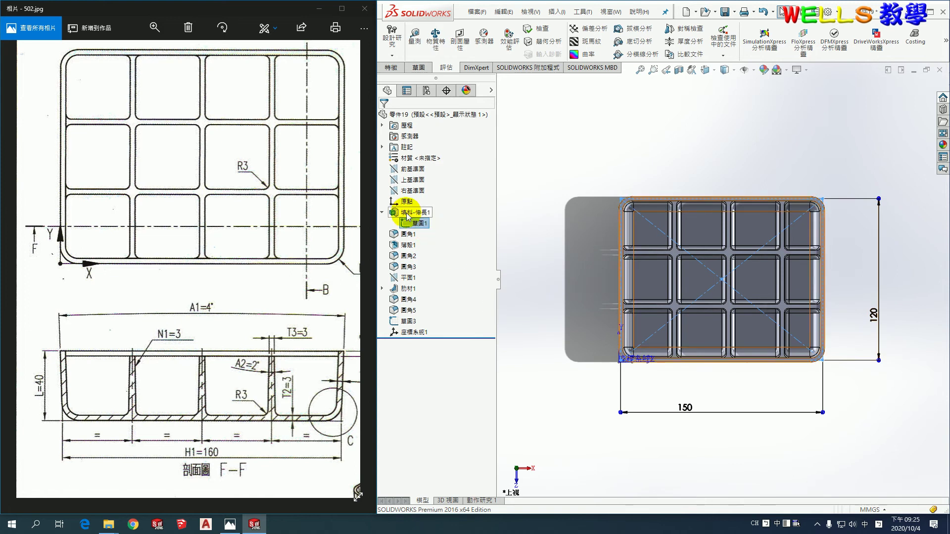
{"action": "right_click", "coordinate": [407, 215]}
{"action": "left_click", "coordinate": [416, 191]}
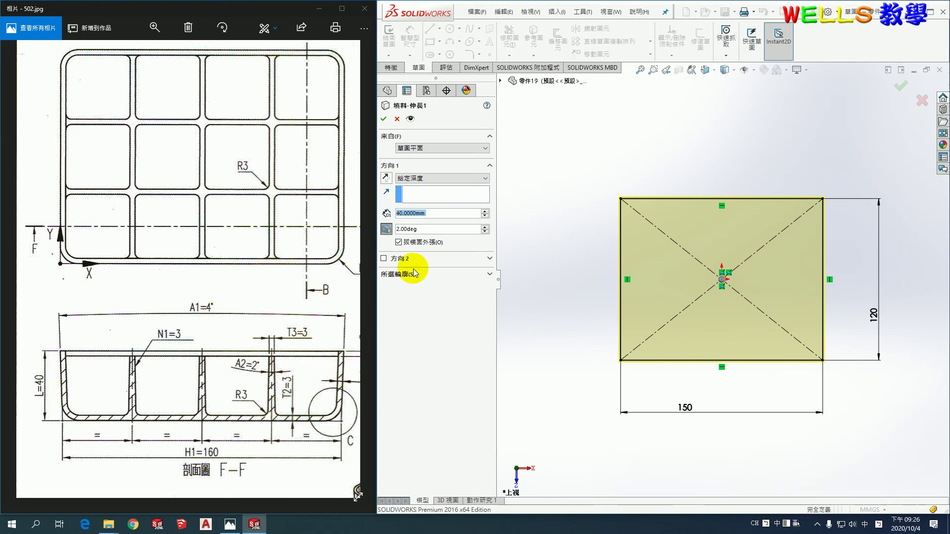
Step: Set the Boss-Extrude1 depth to 35 mm and revise its draft angle to 3°
{"action": "type", "text": "40"}
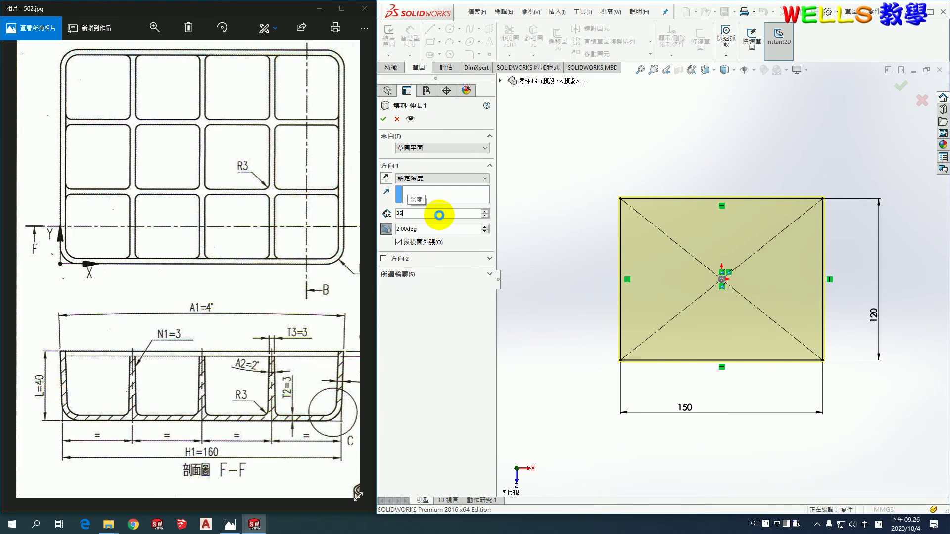
{"action": "key", "text": "Return"}
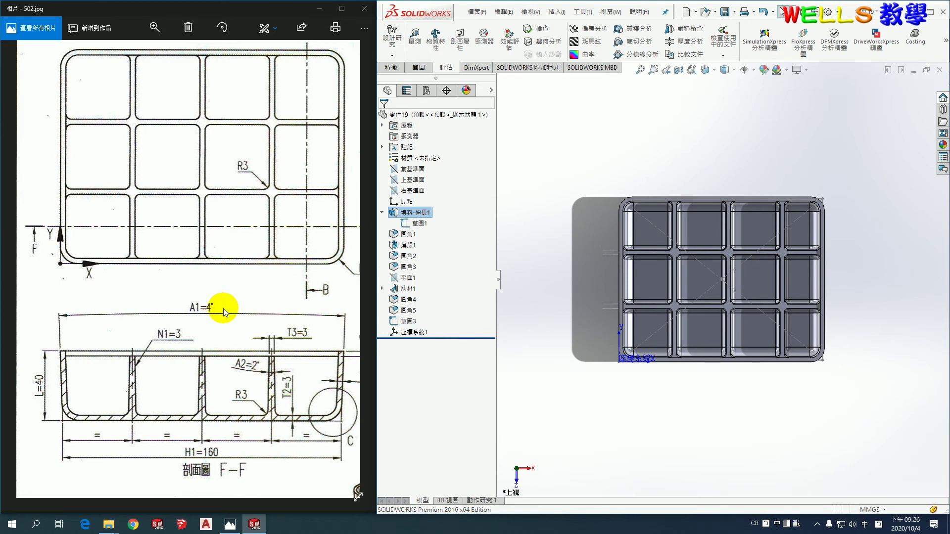
{"action": "right_click", "coordinate": [418, 223]}
{"action": "left_click", "coordinate": [418, 185]}
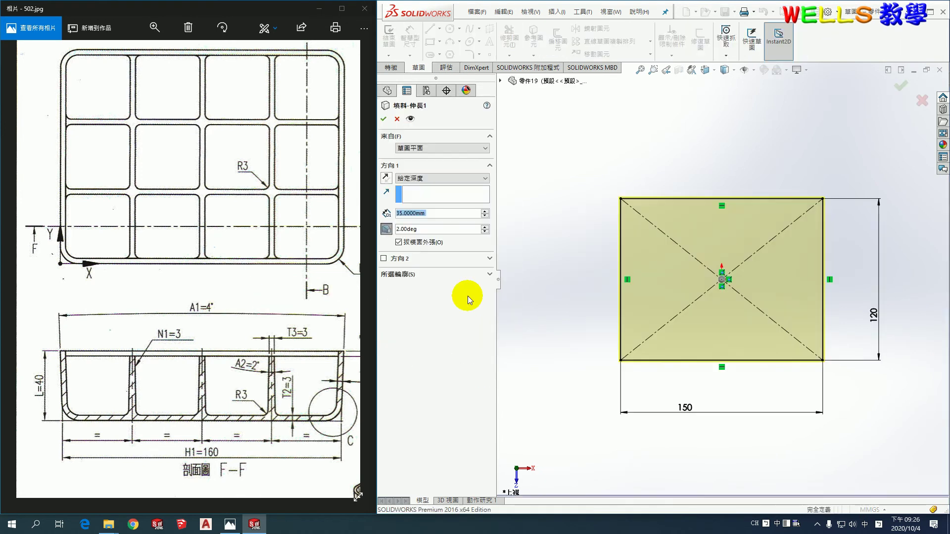
{"action": "left_click", "coordinate": [386, 229]}
{"action": "type", "text": "3"}
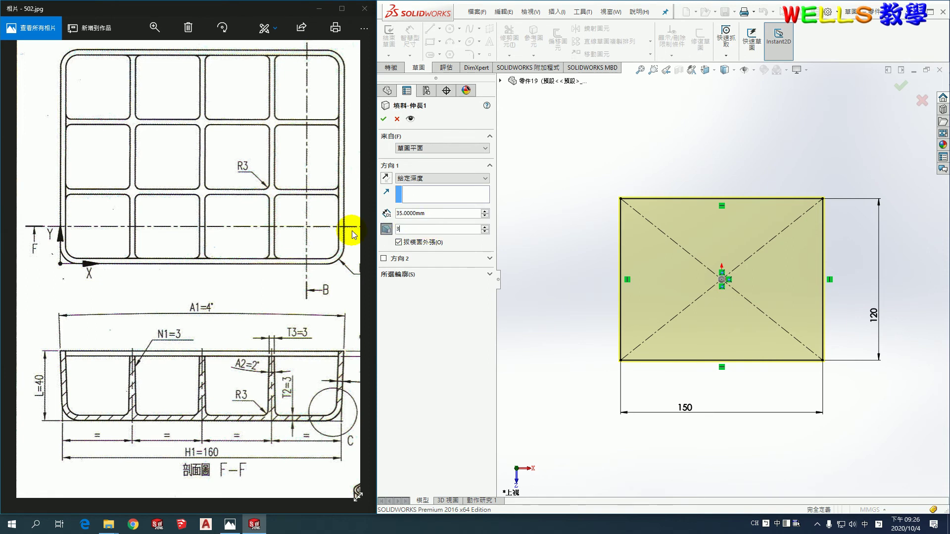
{"action": "key", "text": "Return"}
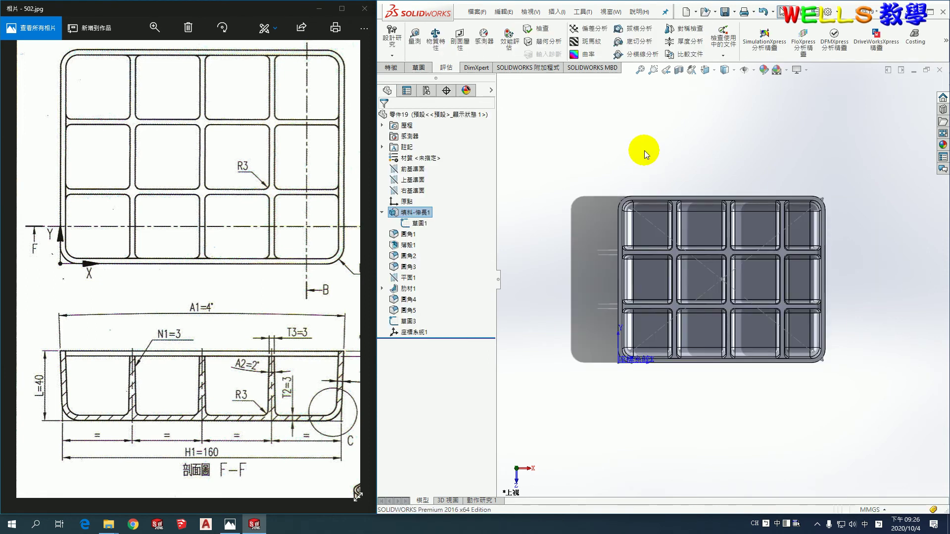
{"action": "key", "text": "ctrl+7"}
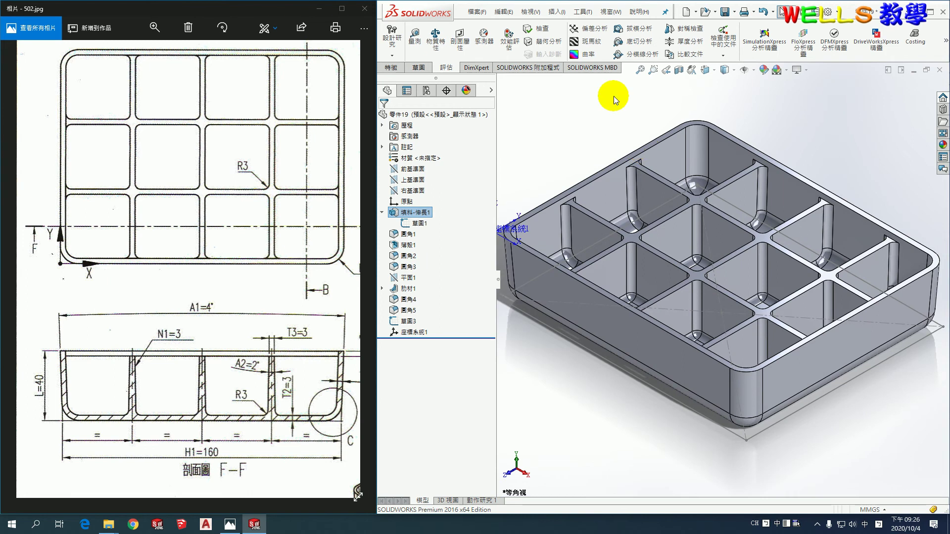
{"action": "left_click", "coordinate": [565, 115]}
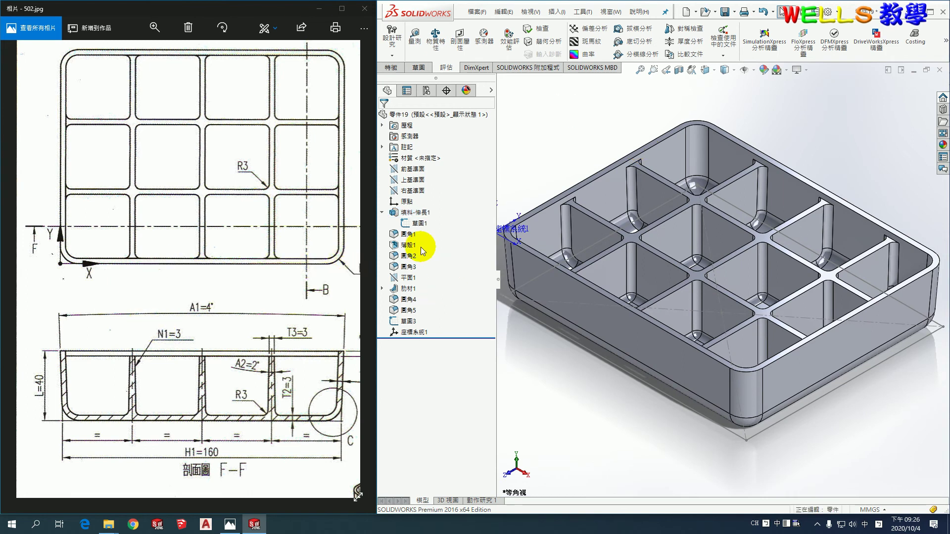
Step: Edit Shell1 to 2.5 mm walls with a separate 2.8 mm bottom face thickness
{"action": "left_click", "coordinate": [412, 233]}
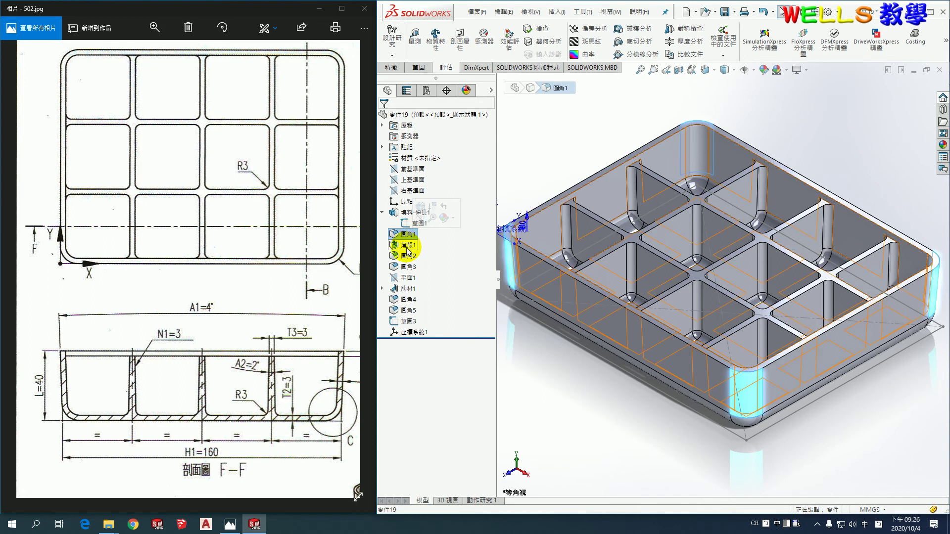
{"action": "left_click", "coordinate": [406, 245]}
{"action": "left_click", "coordinate": [417, 227]}
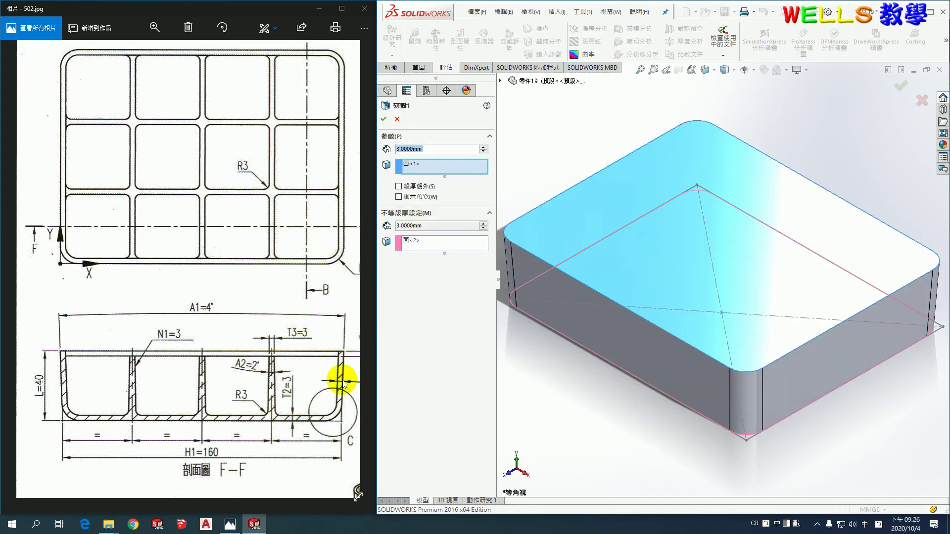
{"action": "scroll", "coordinate": [291, 350], "scroll_direction": "up", "scroll_amount": 1}
{"action": "scroll", "coordinate": [279, 343], "scroll_direction": "up", "scroll_amount": 1}
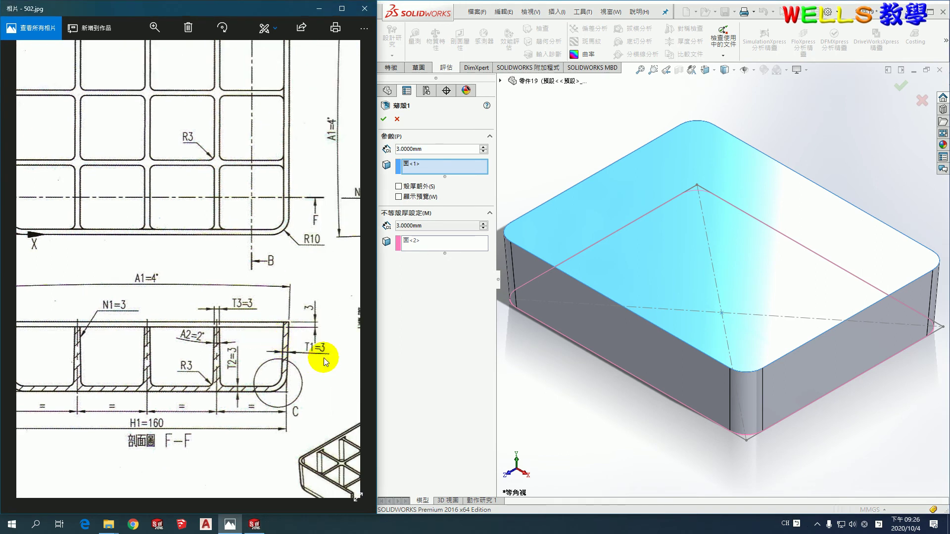
{"action": "left_click", "coordinate": [432, 147]}
{"action": "type", "text": "2.5"}
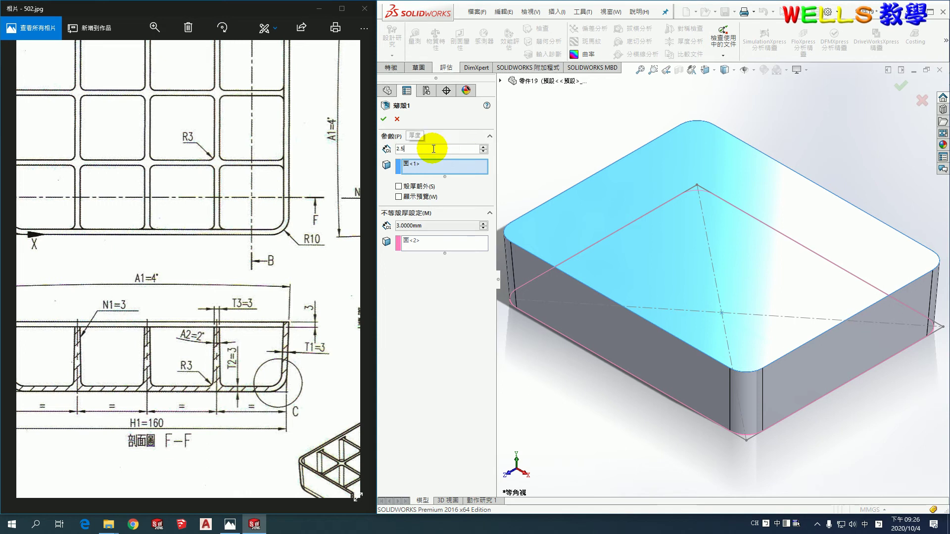
{"action": "left_click", "coordinate": [413, 243]}
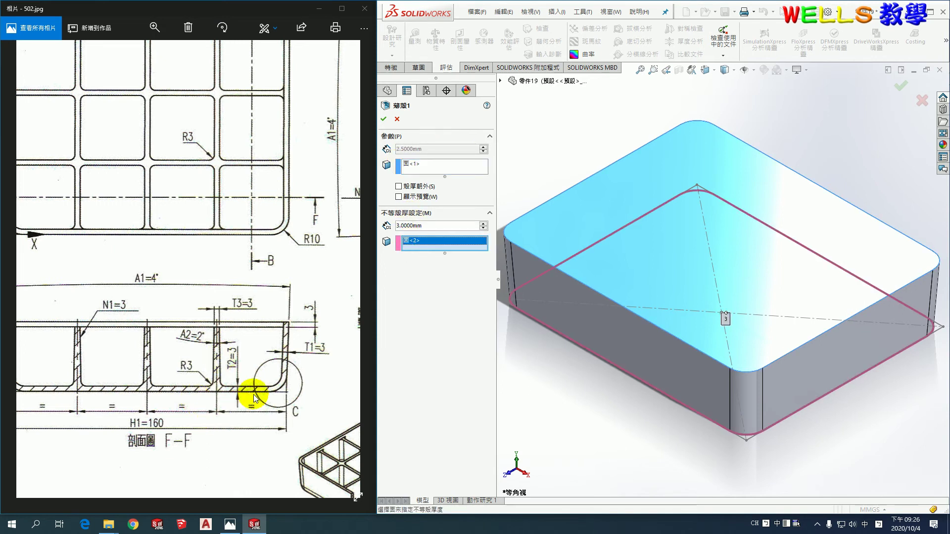
{"action": "left_click", "coordinate": [424, 226]}
{"action": "type", "text": "2.8"}
{"action": "key", "text": "Return"}
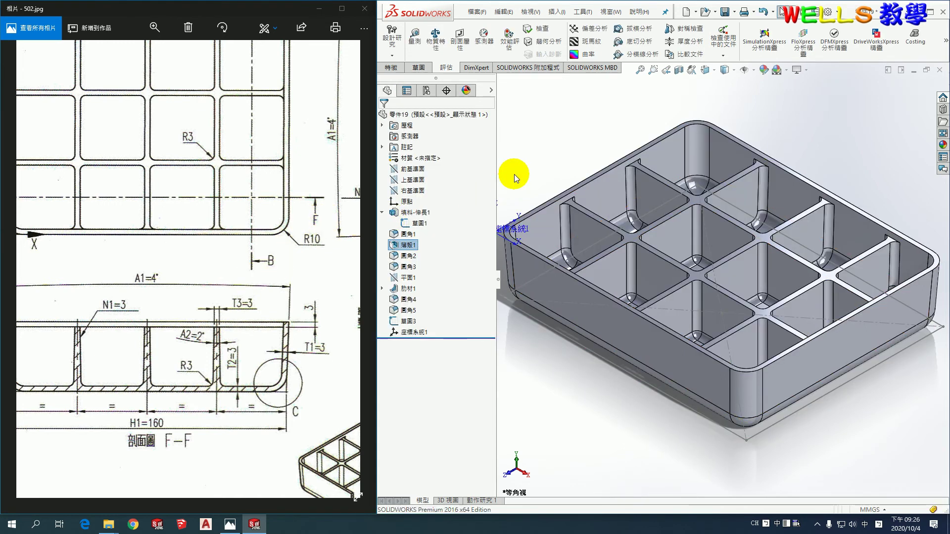
Step: Expand Rib1 and reopen its Sketch2 for editing
{"action": "left_click", "coordinate": [410, 256]}
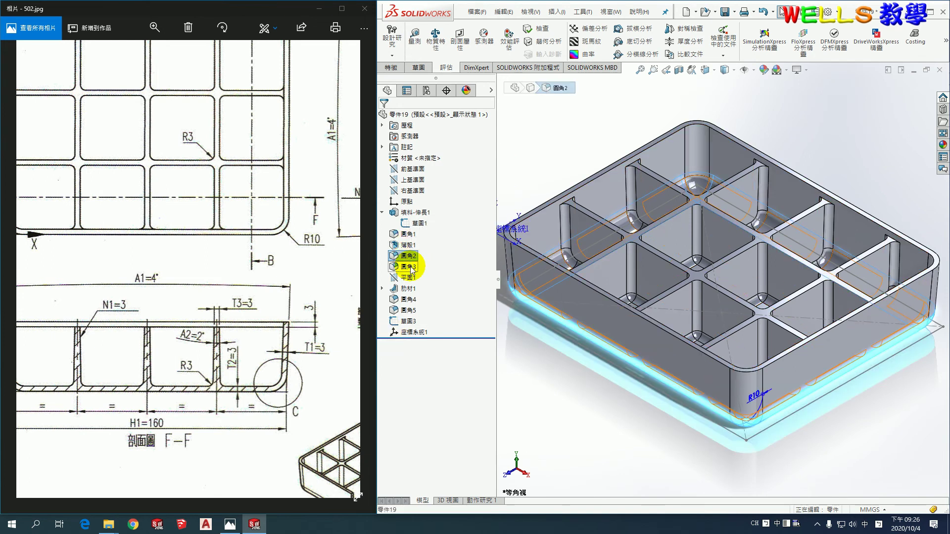
{"action": "left_click", "coordinate": [410, 268]}
{"action": "left_click", "coordinate": [391, 291]}
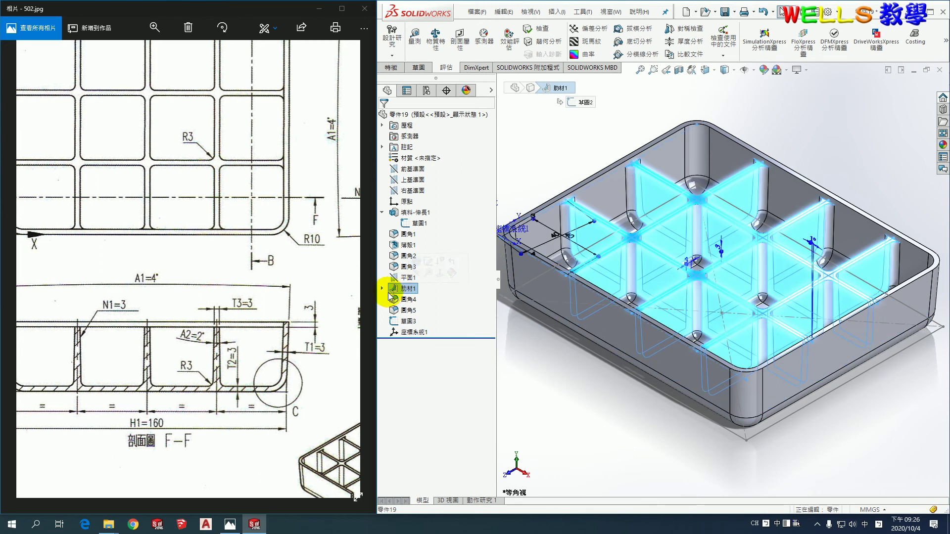
{"action": "left_click", "coordinate": [382, 289]}
{"action": "left_click", "coordinate": [417, 300]}
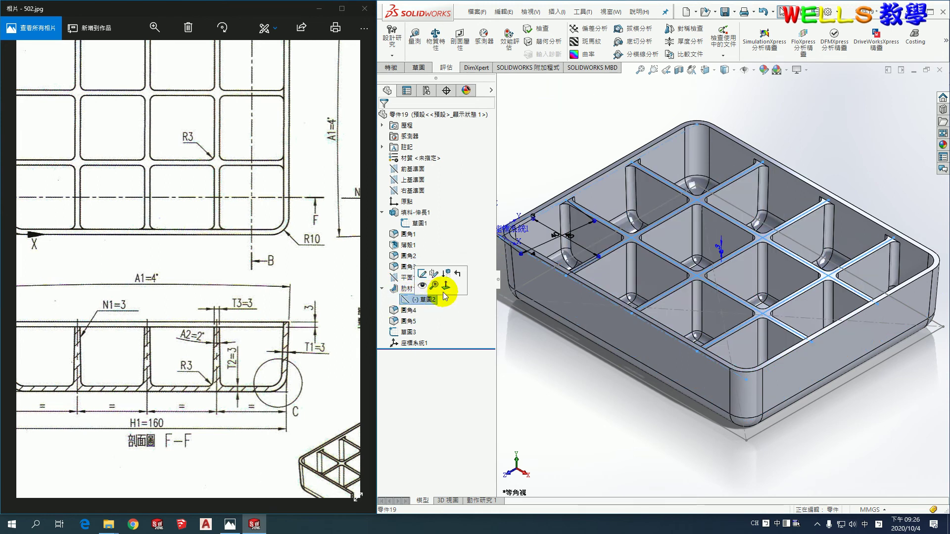
{"action": "left_click", "coordinate": [443, 292]}
{"action": "right_click", "coordinate": [426, 299]}
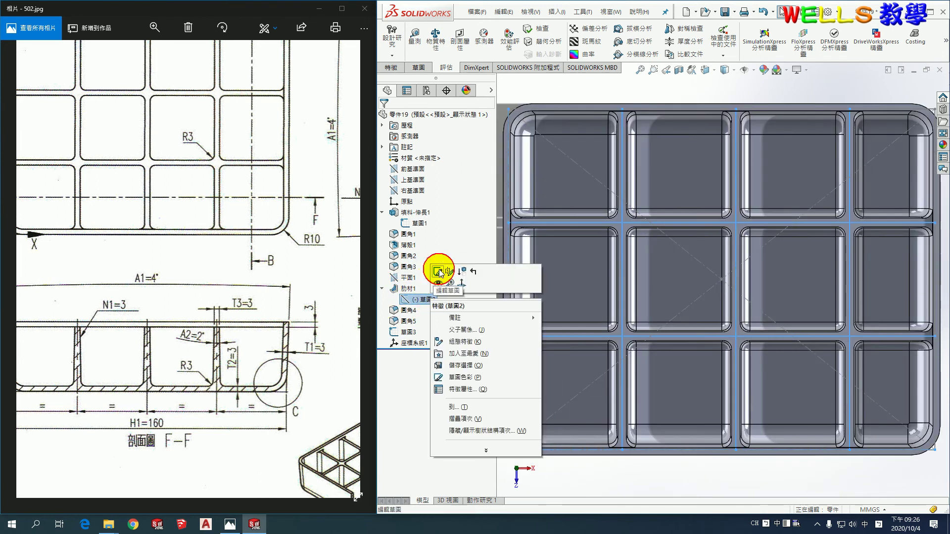
{"action": "left_click", "coordinate": [429, 279]}
{"action": "scroll", "coordinate": [735, 237], "scroll_direction": "up", "scroll_amount": 2}
{"action": "scroll", "coordinate": [742, 275], "scroll_direction": "down", "scroll_amount": 2}
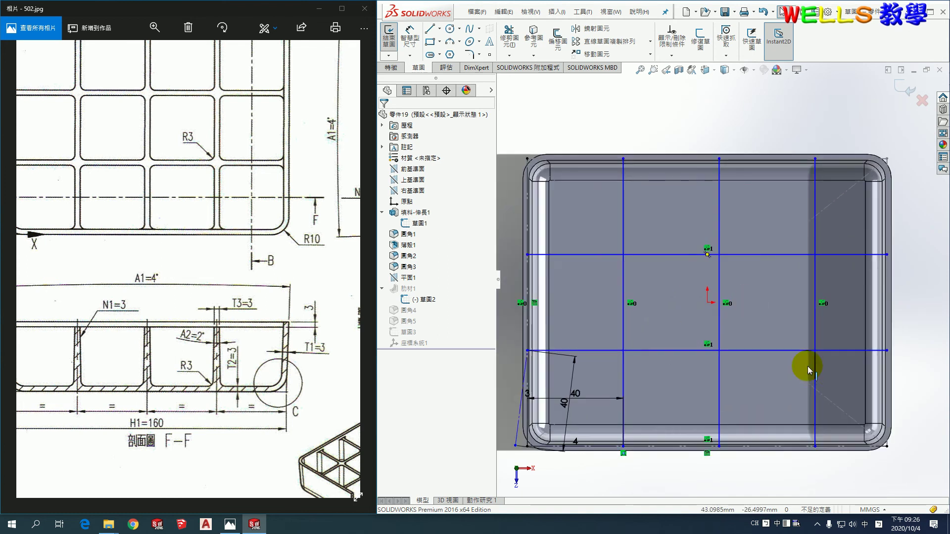
Step: Delete the old grid lines, the 40 dimension and the leftover slanted line
{"action": "left_click_drag", "start_coordinate": [833, 378], "coordinate": [603, 226]}
{"action": "key", "text": "Delete"}
{"action": "left_click", "coordinate": [593, 417]}
{"action": "left_click", "coordinate": [574, 395]}
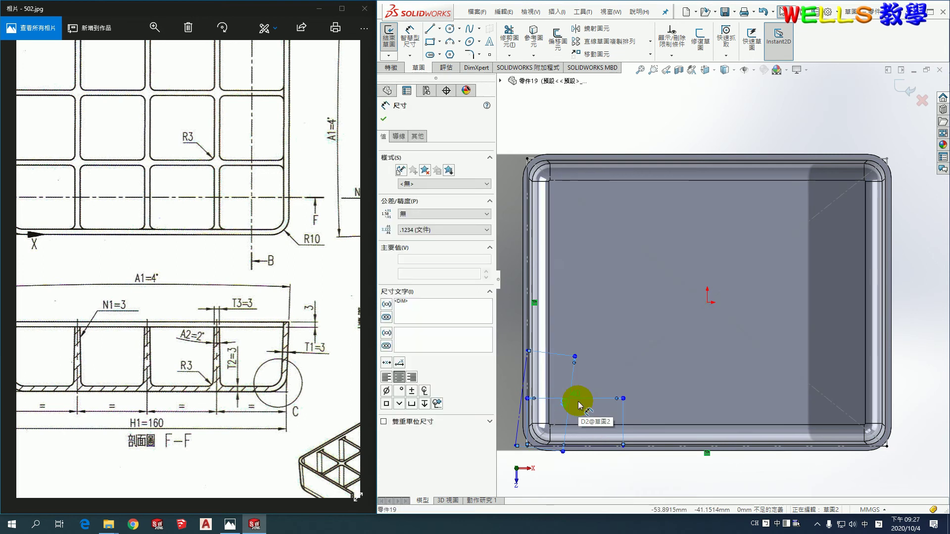
{"action": "key", "text": "Escape"}
{"action": "scroll", "coordinate": [509, 441], "scroll_direction": "down", "scroll_amount": 3}
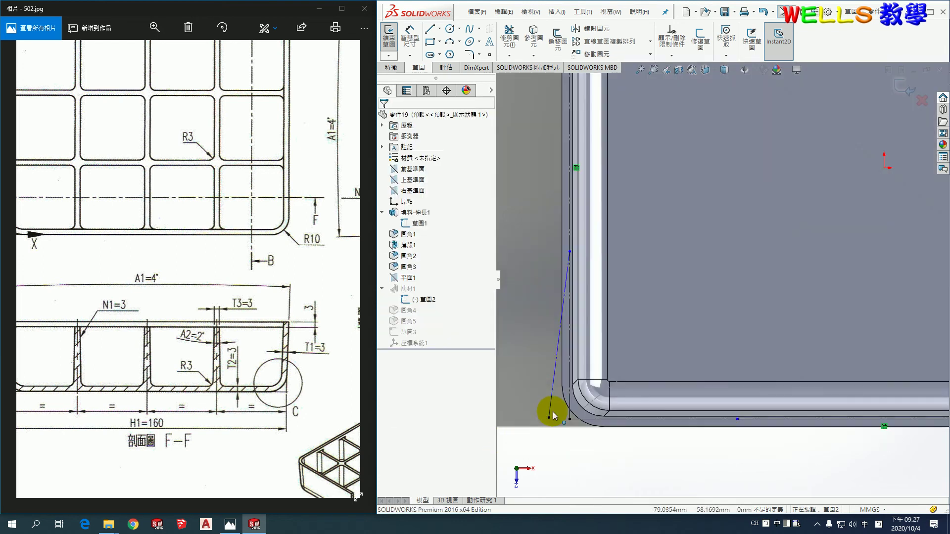
{"action": "left_click", "coordinate": [552, 394]}
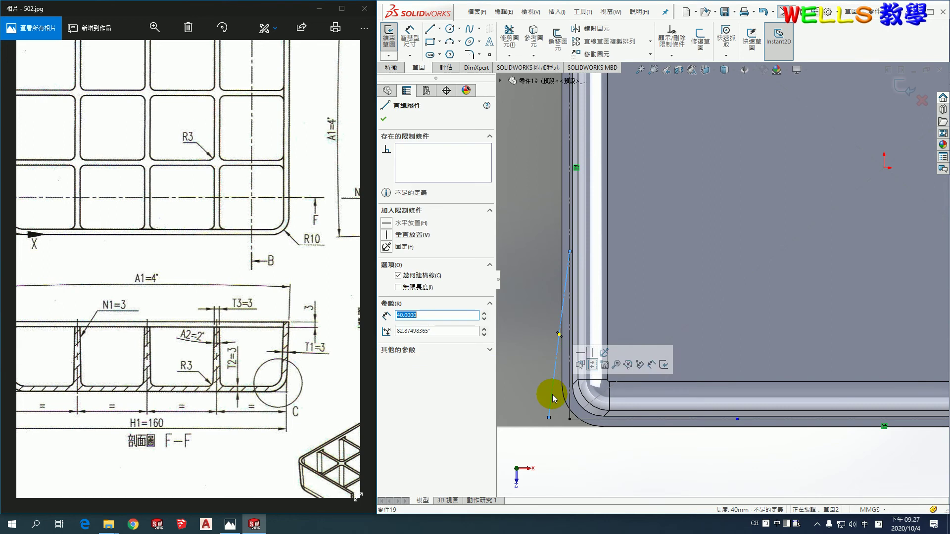
{"action": "key", "text": "Delete"}
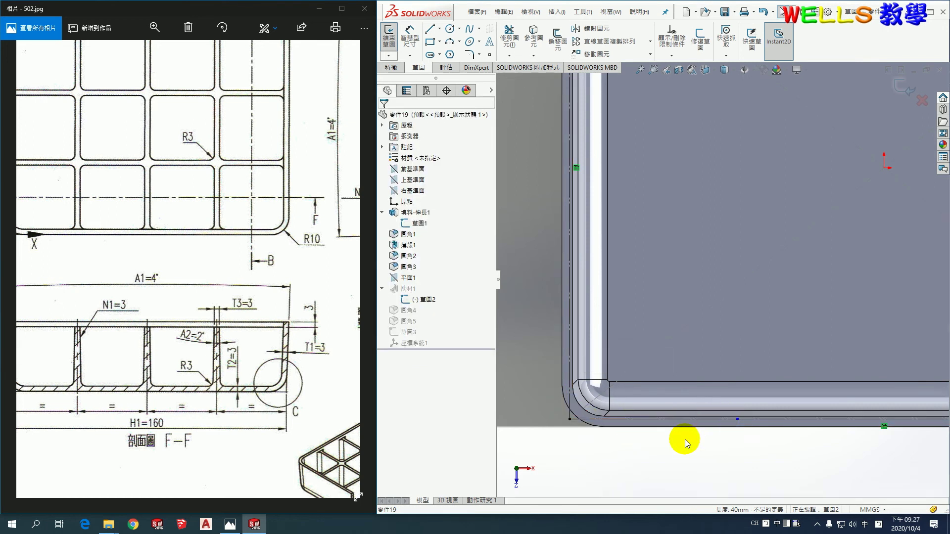
{"action": "scroll", "coordinate": [646, 295], "scroll_direction": "up", "scroll_amount": 3}
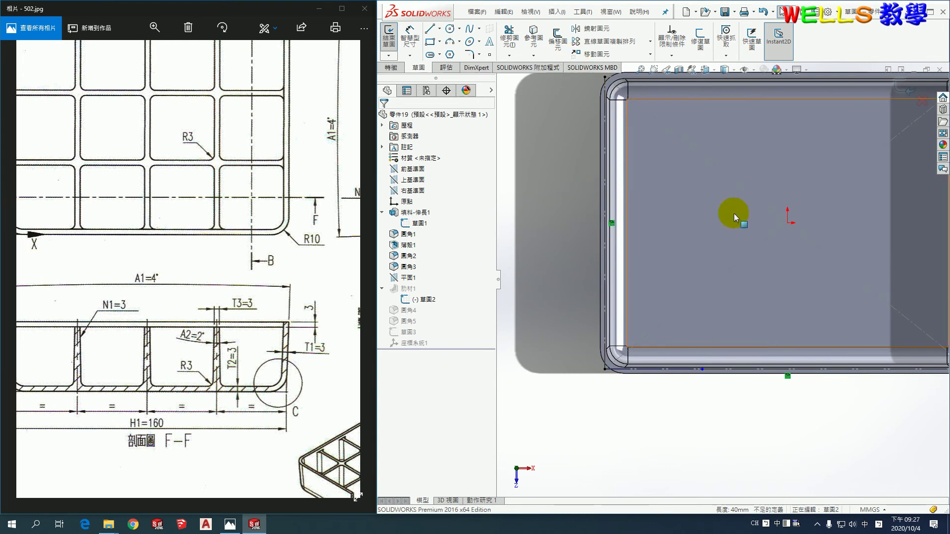
Step: Pattern the vertical rib line into 5 copies along Direction 1 at 150/5 = 30 mm spacing
{"action": "left_click", "coordinate": [707, 371]}
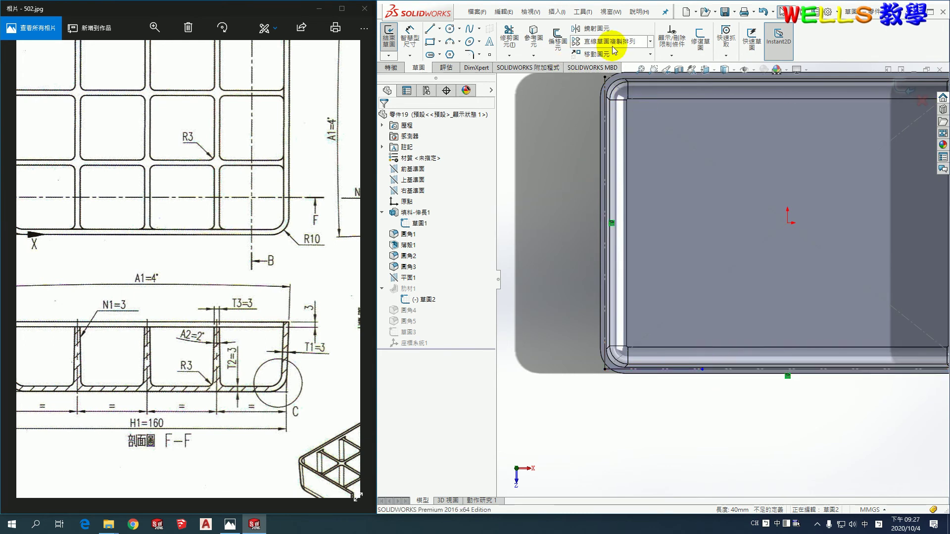
{"action": "left_click", "coordinate": [612, 48]}
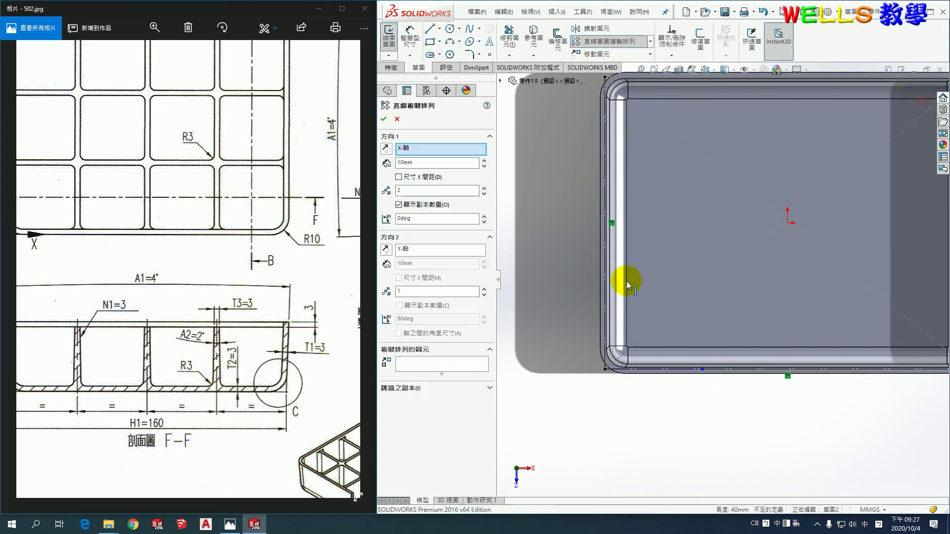
{"action": "scroll", "coordinate": [616, 346], "scroll_direction": "down", "scroll_amount": 3}
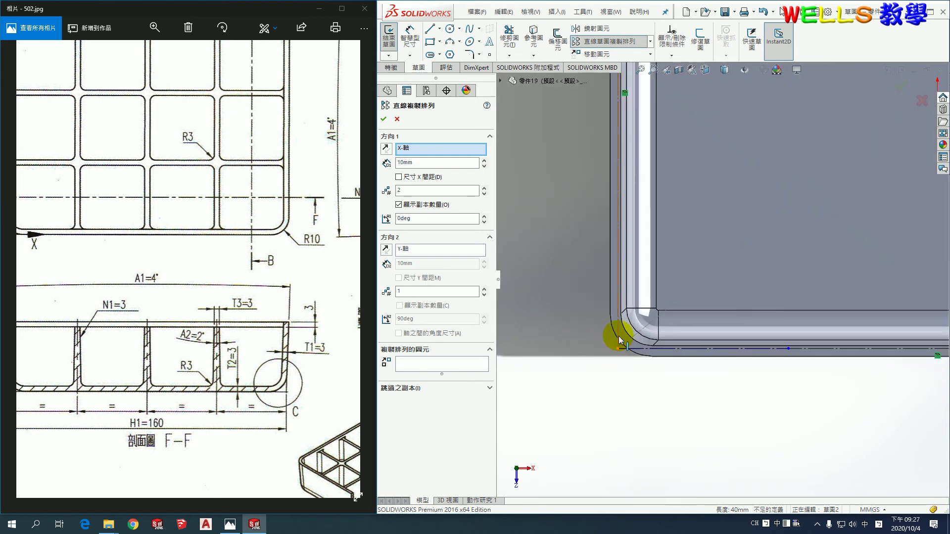
{"action": "left_click", "coordinate": [618, 335]}
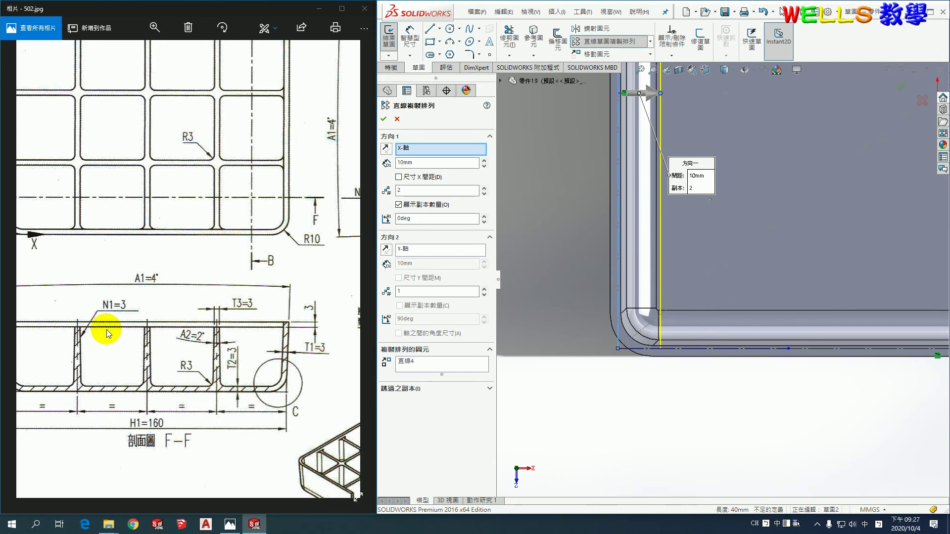
{"action": "double_click", "coordinate": [437, 191]}
{"action": "type", "text": "5"}
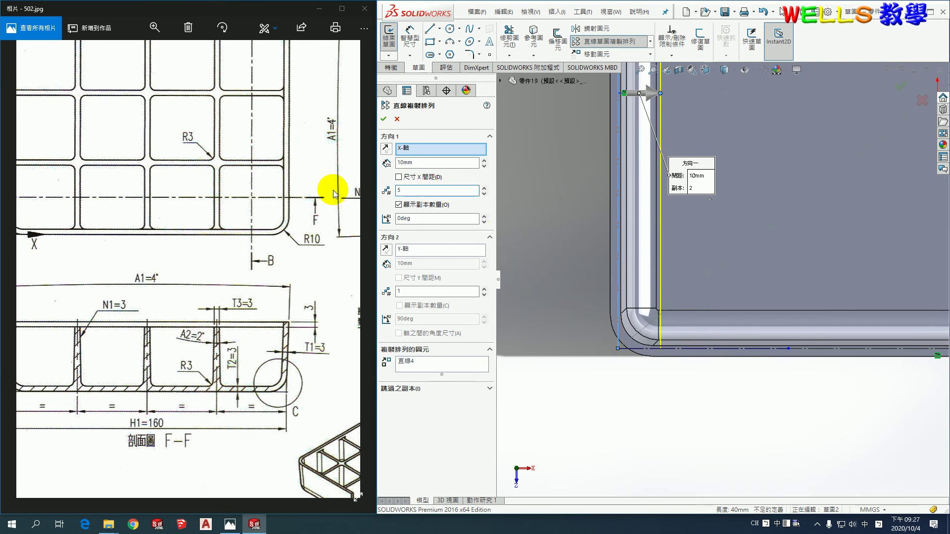
{"action": "left_click", "coordinate": [407, 180]}
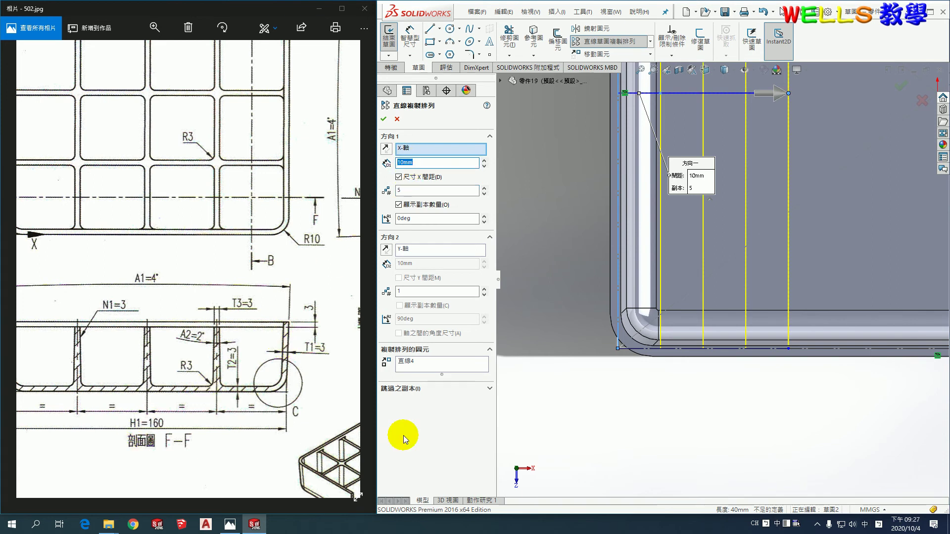
{"action": "type", "text": "50/5"}
{"action": "type", "text": "30"}
{"action": "key", "text": "Return"}
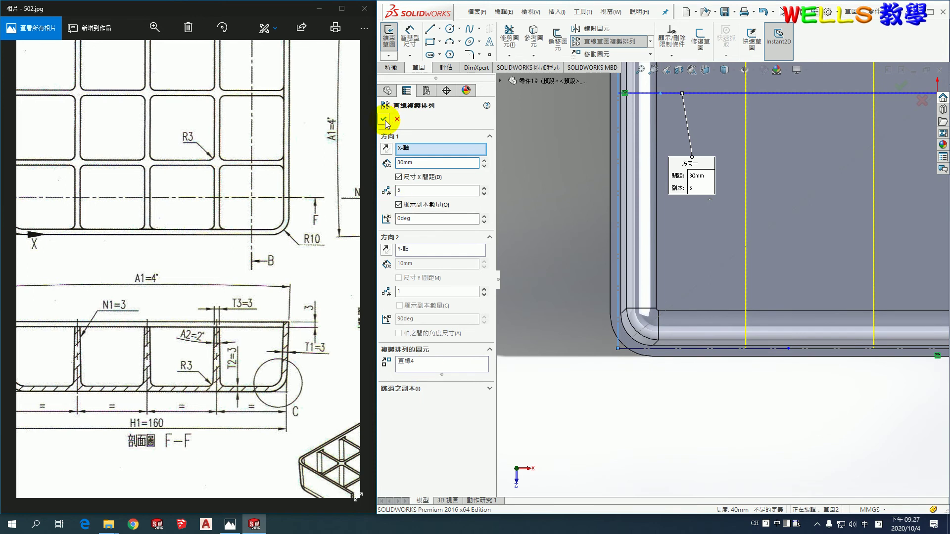
{"action": "left_click", "coordinate": [384, 119]}
{"action": "scroll", "coordinate": [790, 212], "scroll_direction": "up", "scroll_amount": 2}
{"action": "scroll", "coordinate": [817, 218], "scroll_direction": "up", "scroll_amount": 3}
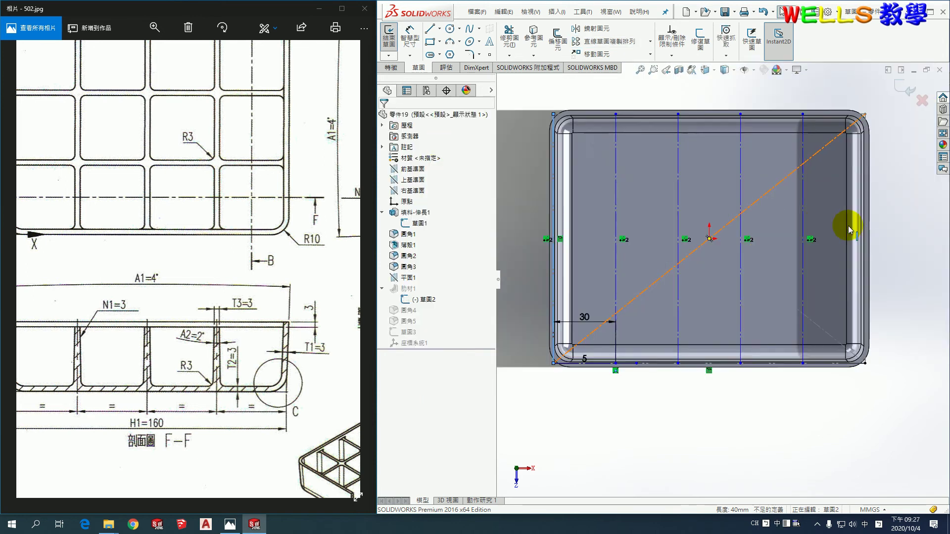
Step: Pattern the bottom horizontal line with 1 copy in Direction 1 and 4 in Direction 2 at 120/4 spacing
{"action": "left_click", "coordinate": [596, 41]}
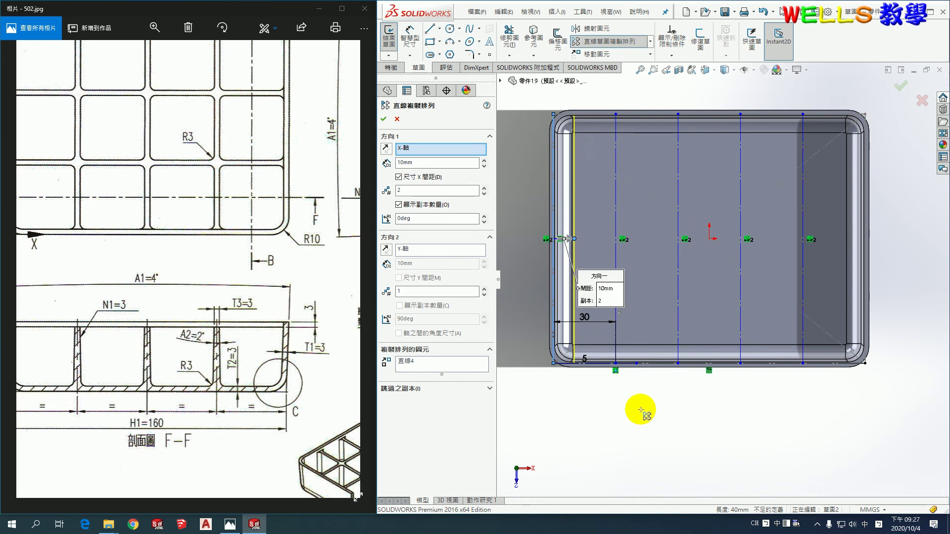
{"action": "key", "text": "Return"}
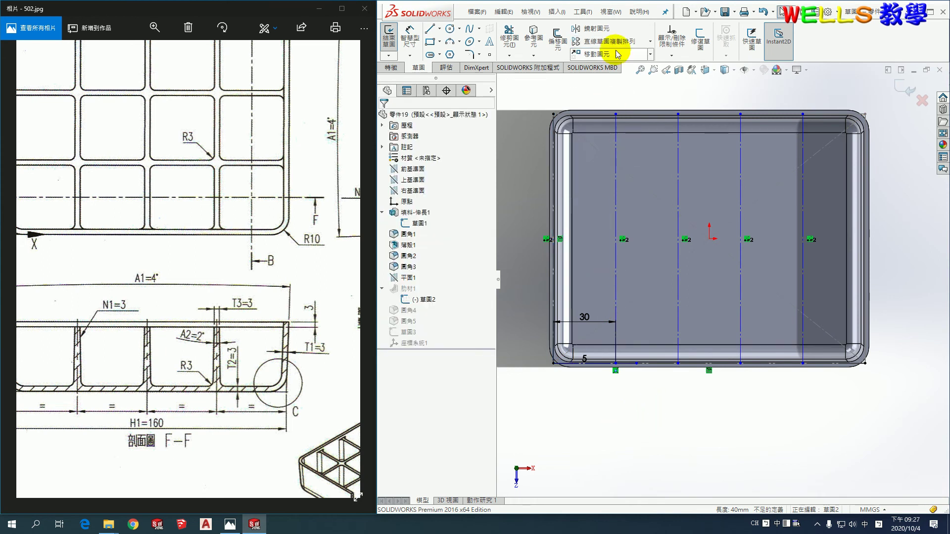
{"action": "left_click", "coordinate": [609, 39]}
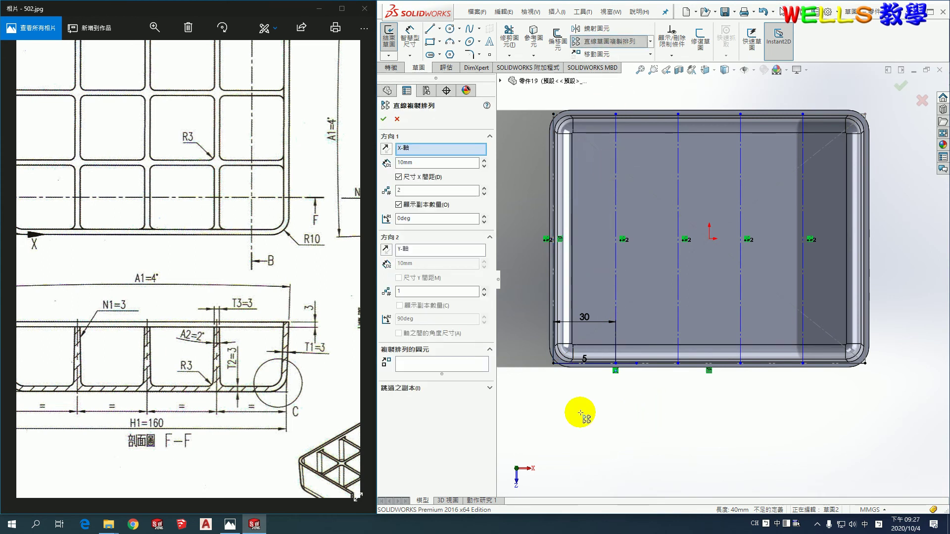
{"action": "left_click", "coordinate": [560, 365]}
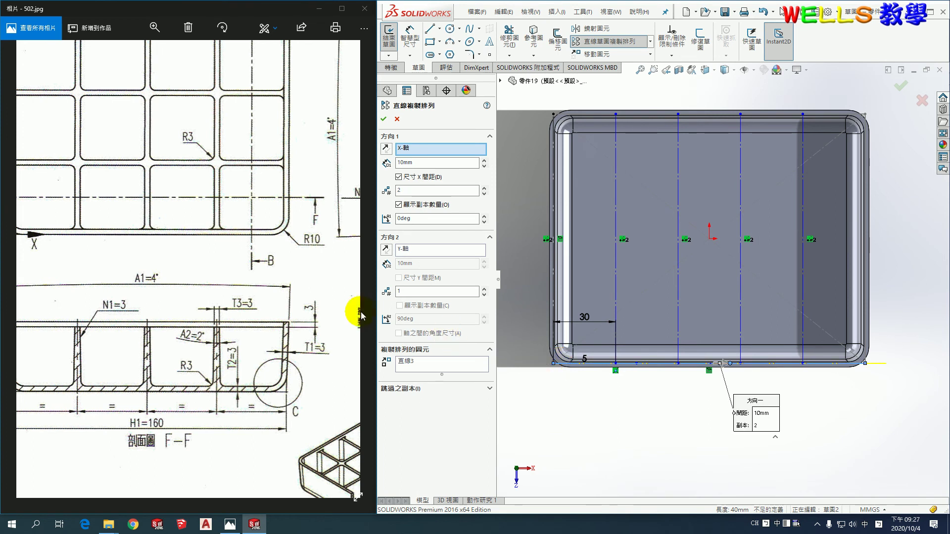
{"action": "mouse_move", "coordinate": [160, 421]}
{"action": "left_mouse_down"}
{"action": "mouse_move", "coordinate": [155, 260]}
{"action": "mouse_move", "coordinate": [218, 229]}
{"action": "mouse_move", "coordinate": [246, 256]}
{"action": "left_mouse_up"}
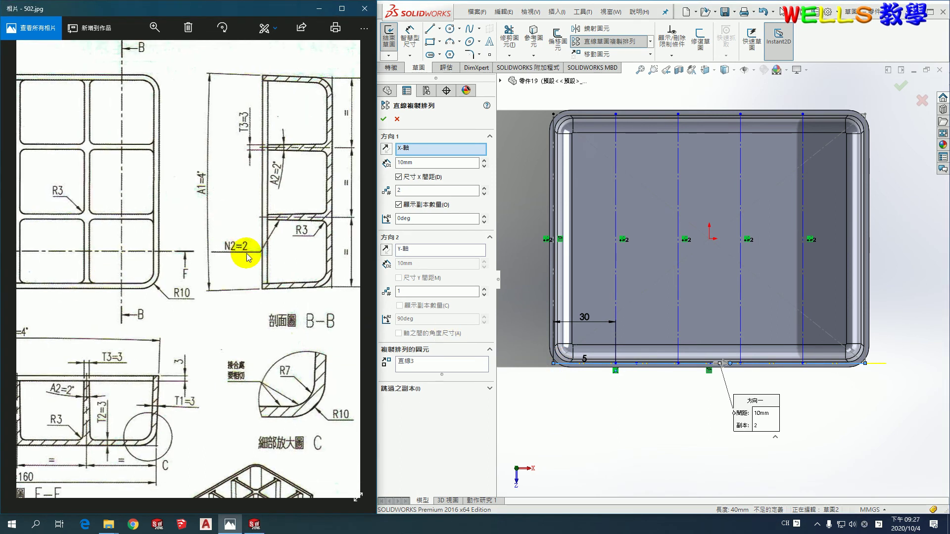
{"action": "left_click", "coordinate": [486, 197]}
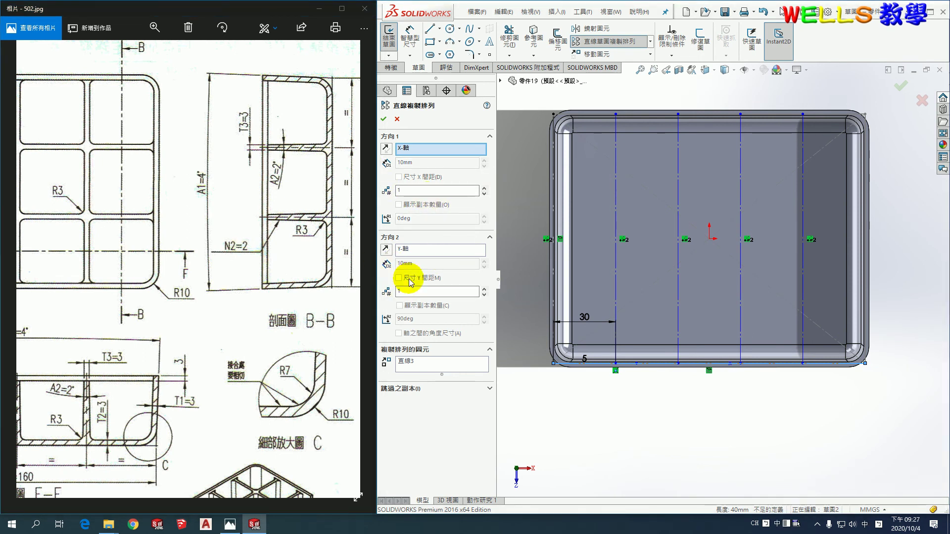
{"action": "left_click", "coordinate": [485, 289]}
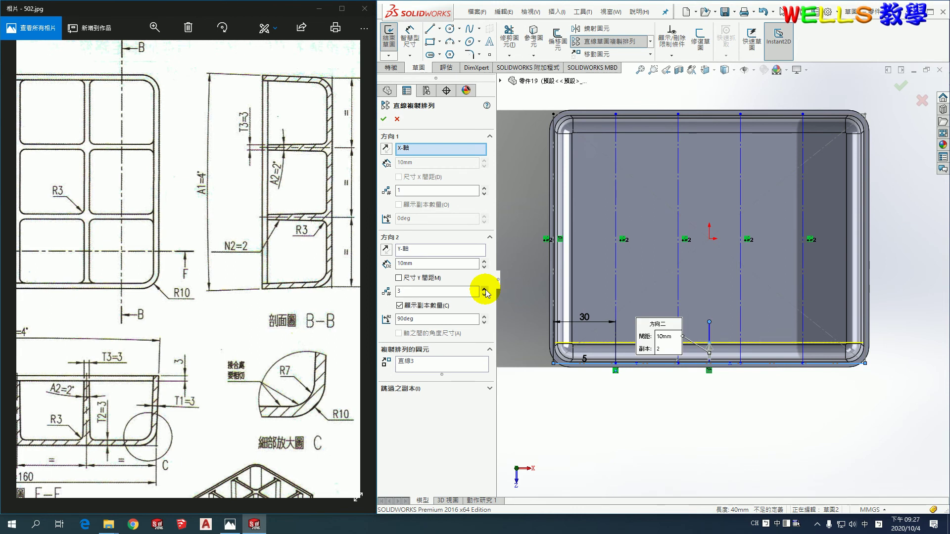
{"action": "left_click", "coordinate": [486, 289]}
{"action": "left_click", "coordinate": [399, 278]}
{"action": "type", "text": "20/"}
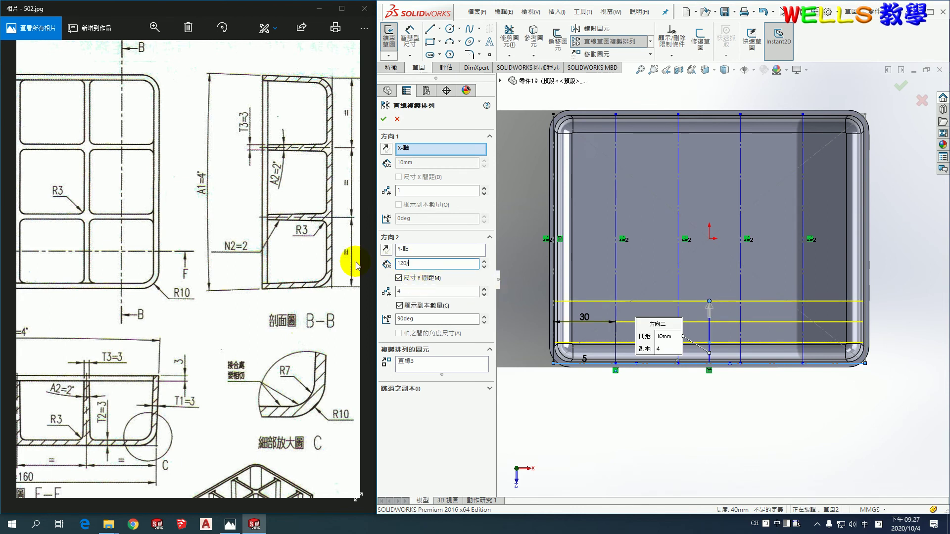
{"action": "type", "text": "4"}
{"action": "key", "text": "Return"}
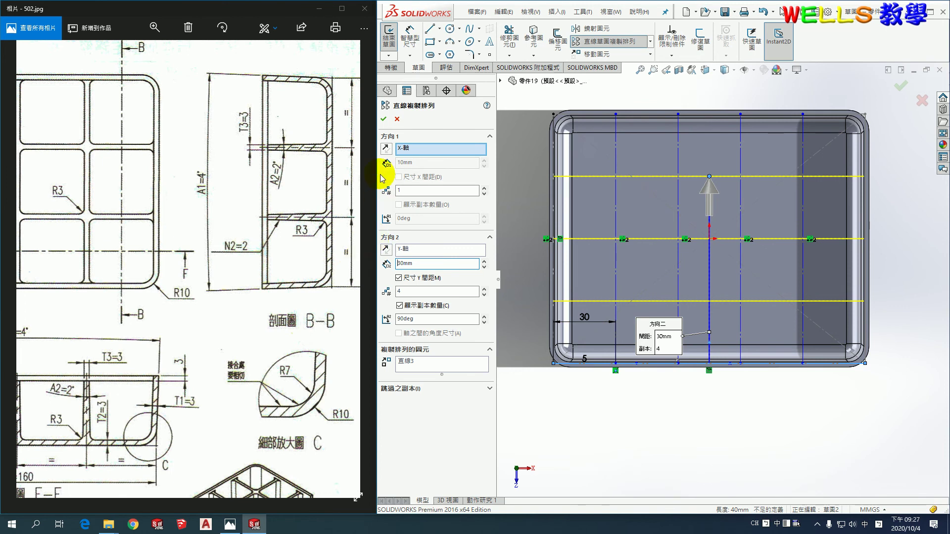
{"action": "left_click", "coordinate": [384, 121]}
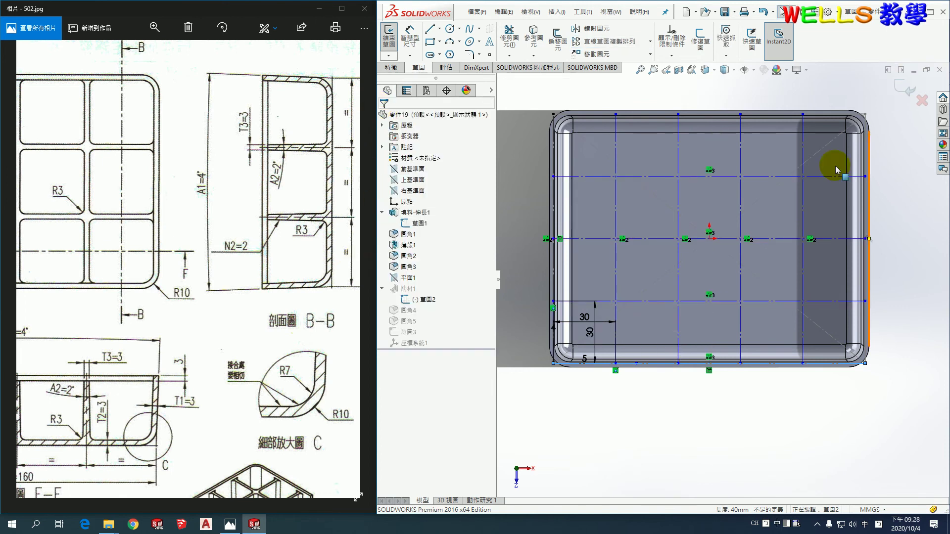
Step: Convert the grid lines from construction to regular sketch lines and rebuild past the fillet errors
{"action": "left_click_drag", "start_coordinate": [864, 340], "coordinate": [622, 174]}
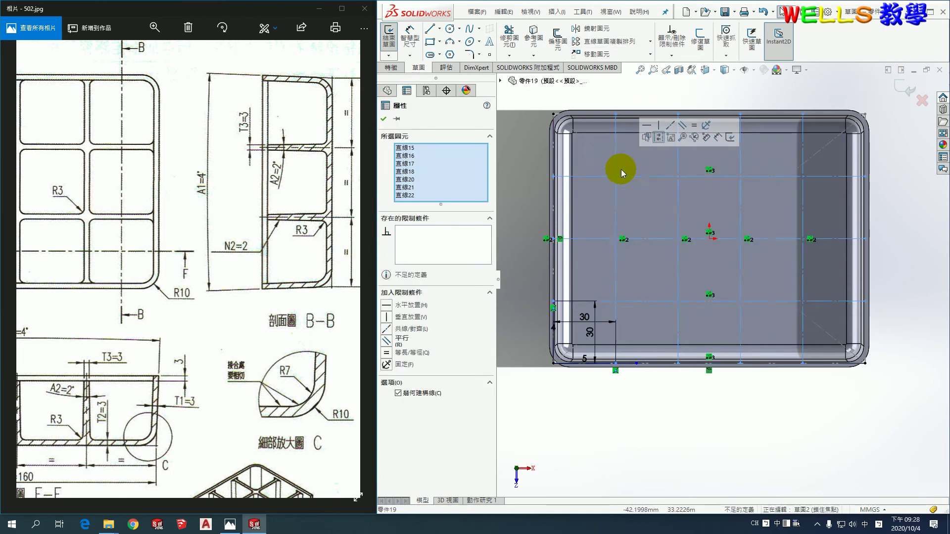
{"action": "left_click", "coordinate": [658, 138]}
{"action": "left_click", "coordinate": [894, 92]}
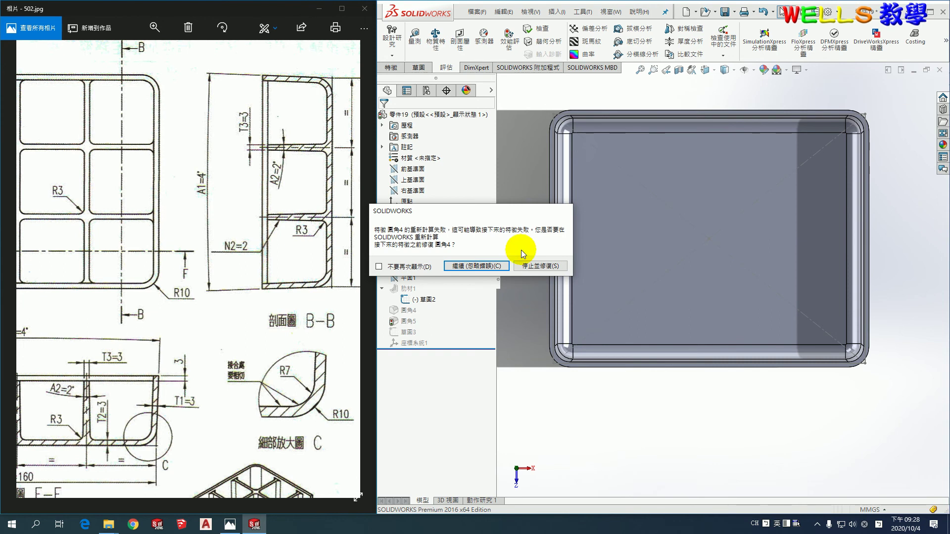
{"action": "left_click", "coordinate": [487, 266]}
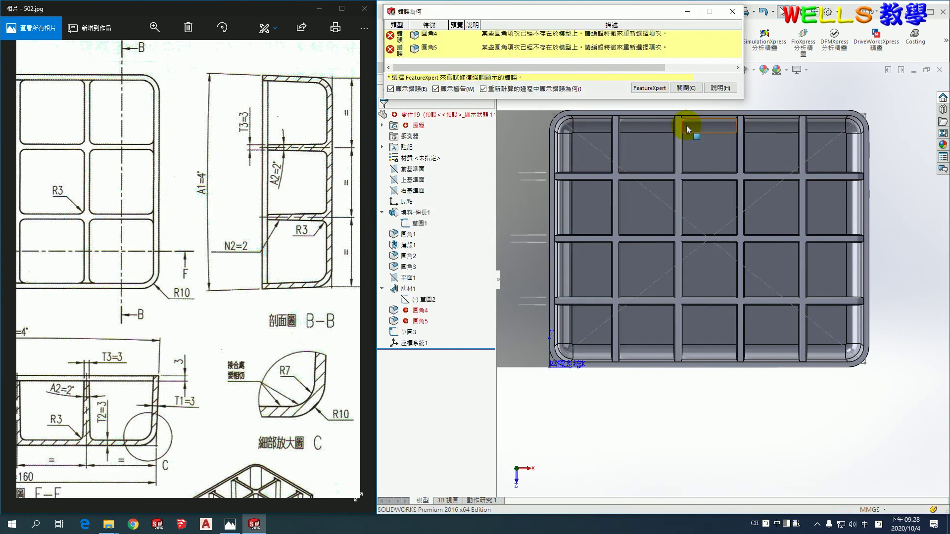
{"action": "left_click", "coordinate": [686, 88]}
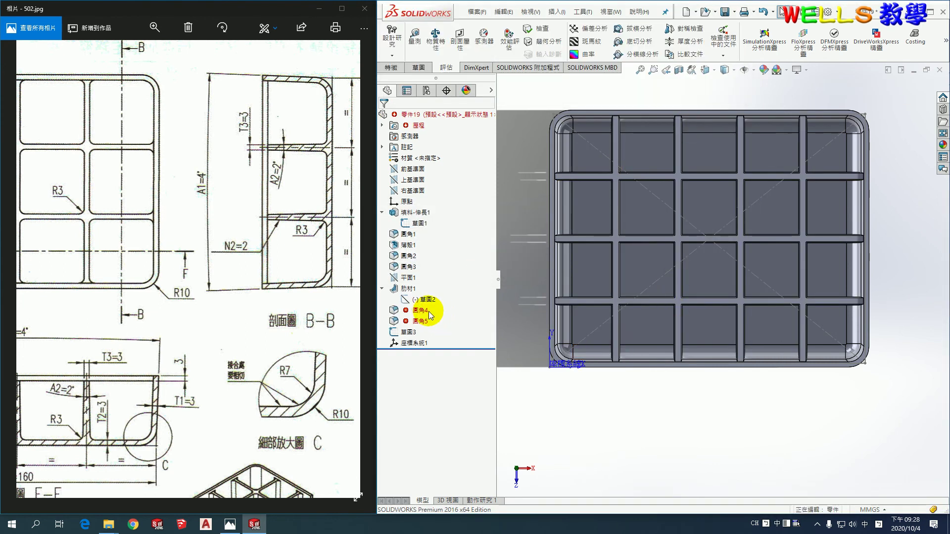
{"action": "mouse_move", "coordinate": [420, 311]}
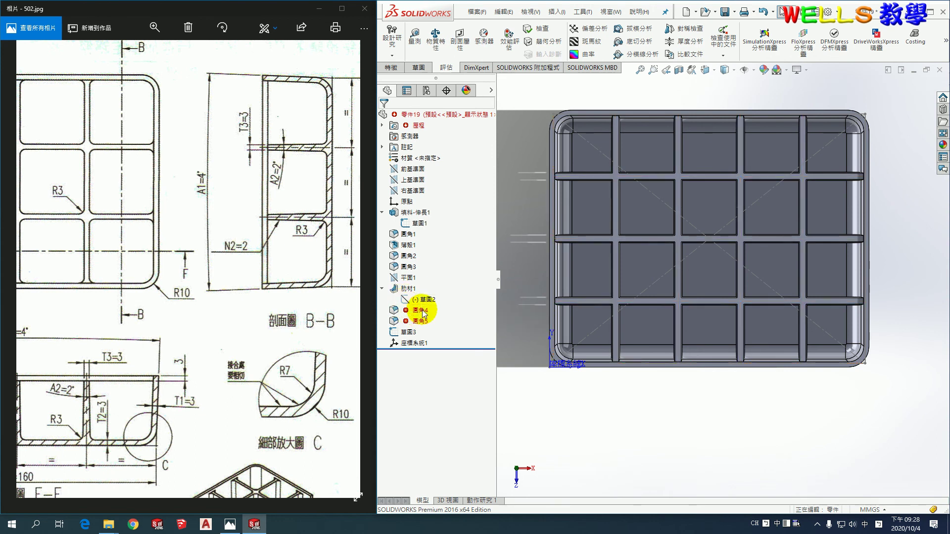
{"action": "left_click", "coordinate": [402, 291]}
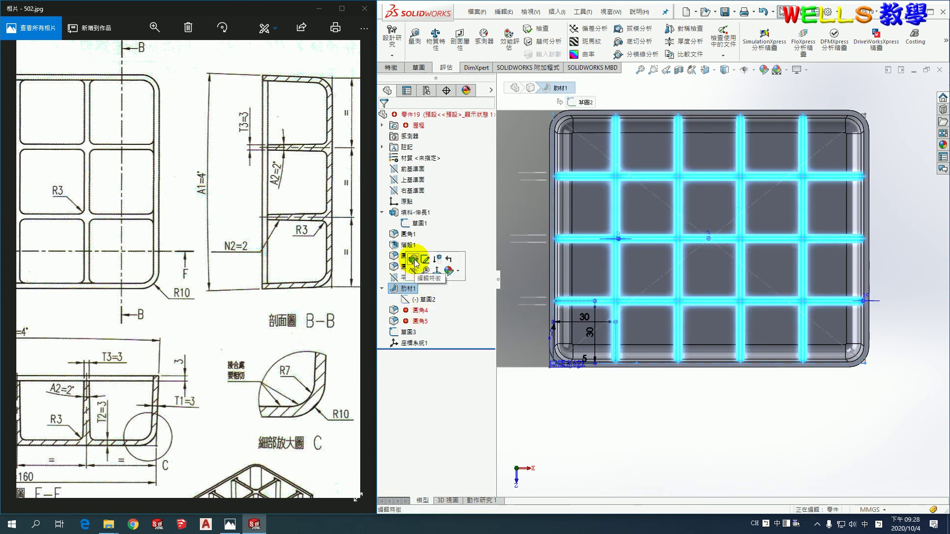
Step: Edit Rib1 to a 2.5 mm thickness with a 1.5° draft angle
{"action": "left_click", "coordinate": [417, 256]}
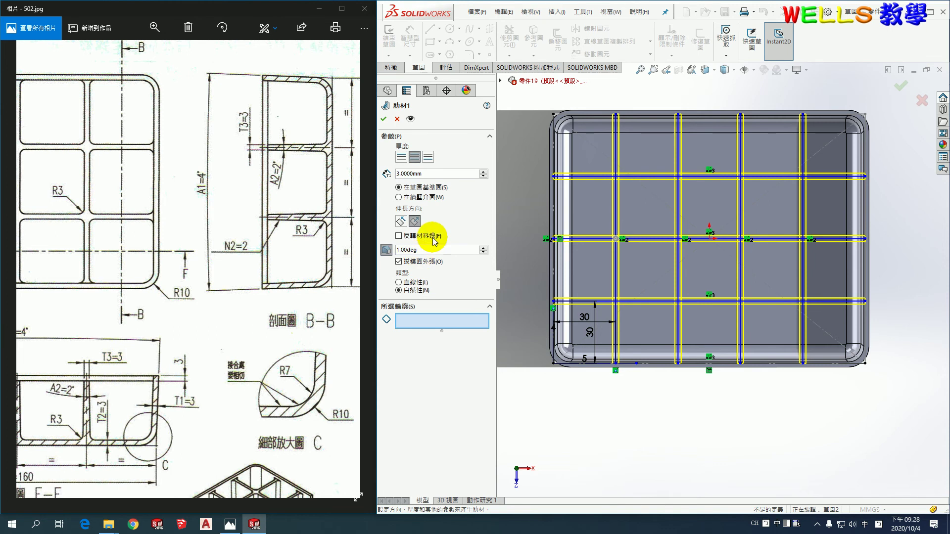
{"action": "type", "text": "2.5"}
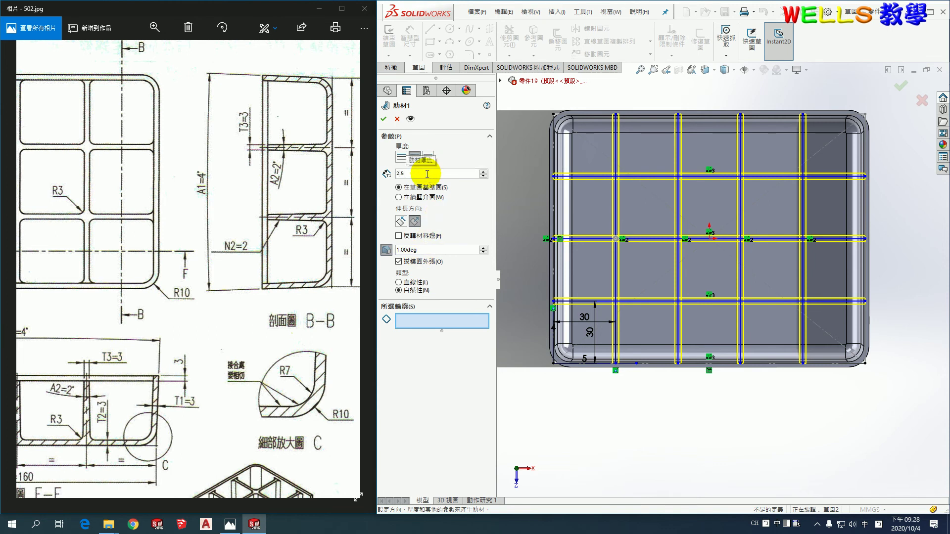
{"action": "key", "text": "Return"}
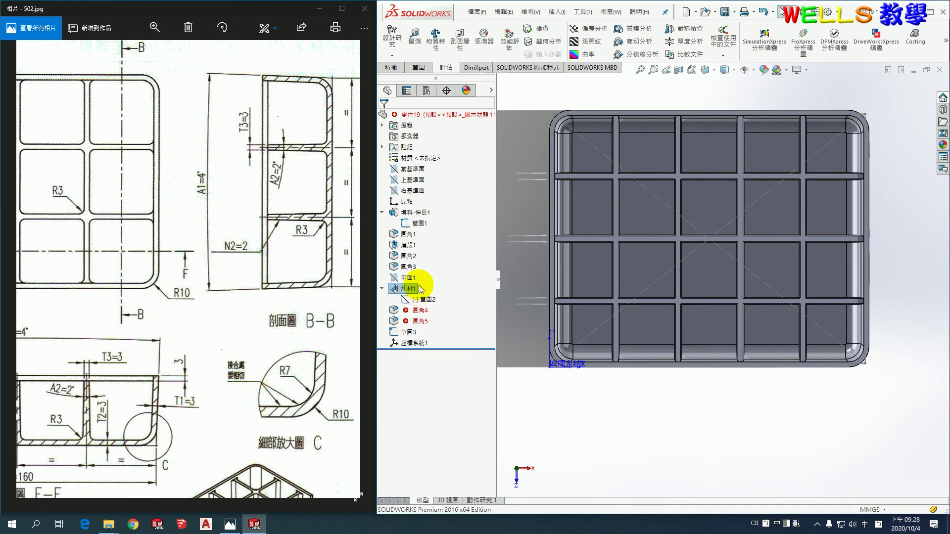
{"action": "right_click", "coordinate": [420, 290]}
{"action": "left_click", "coordinate": [418, 257]}
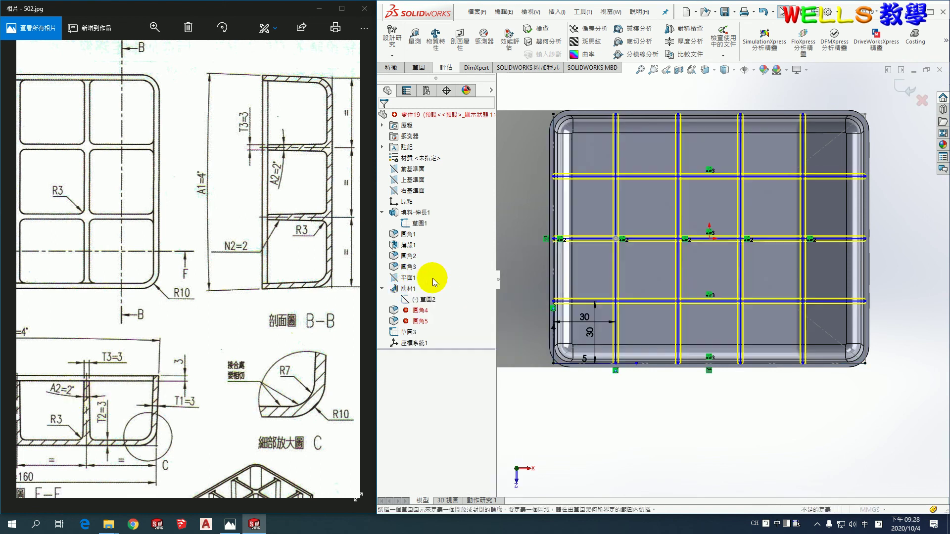
{"action": "left_click", "coordinate": [430, 250]}
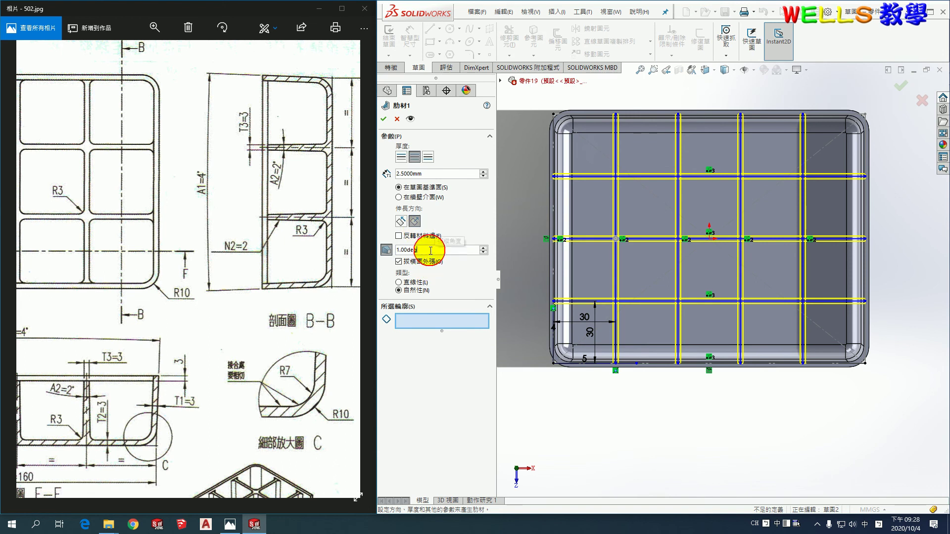
{"action": "left_click_drag", "start_coordinate": [431, 250], "coordinate": [361, 254]}
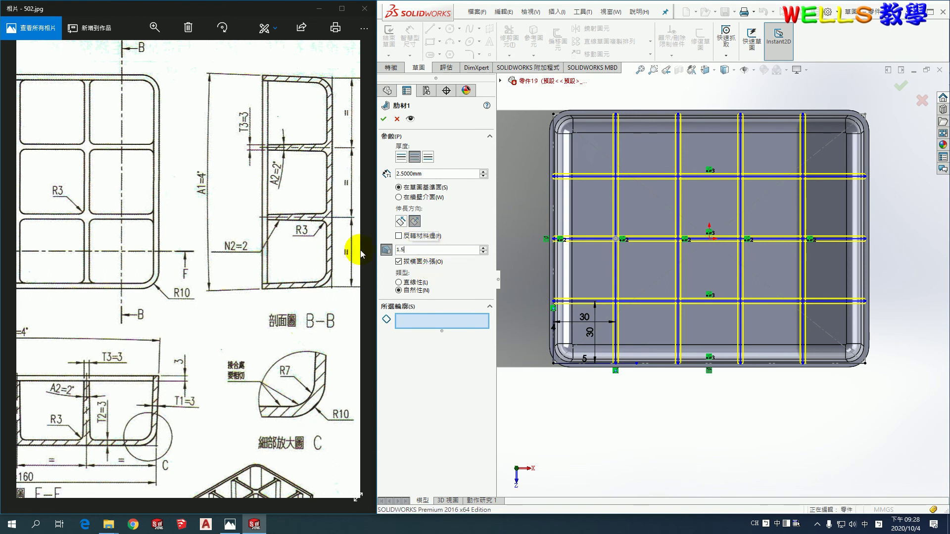
{"action": "key", "text": "Return"}
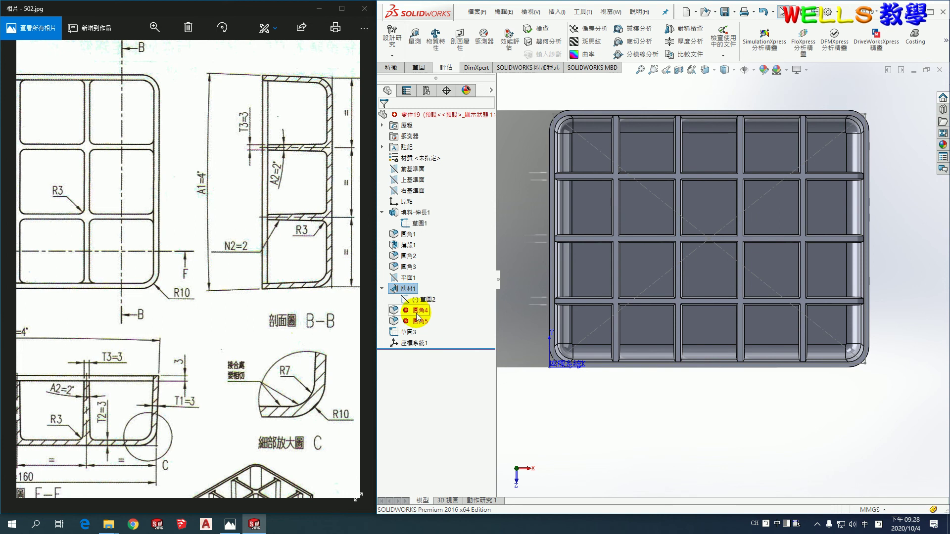
{"action": "left_click", "coordinate": [421, 311]}
Step: Repair fillet 圓角4 by clearing its missing edges and adding all 75 rib base edges at 3 mm
{"action": "left_click", "coordinate": [399, 315]}
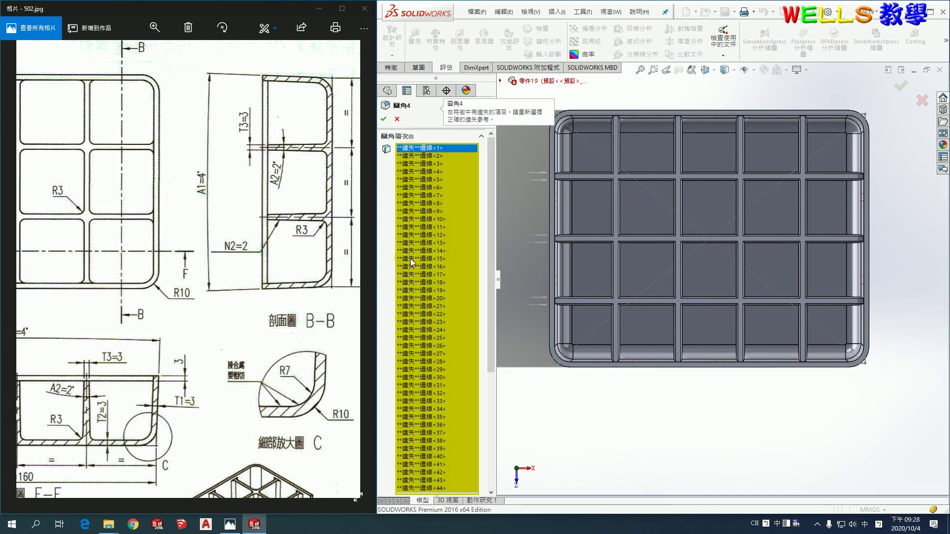
{"action": "right_click", "coordinate": [420, 198]}
{"action": "left_click", "coordinate": [432, 218]}
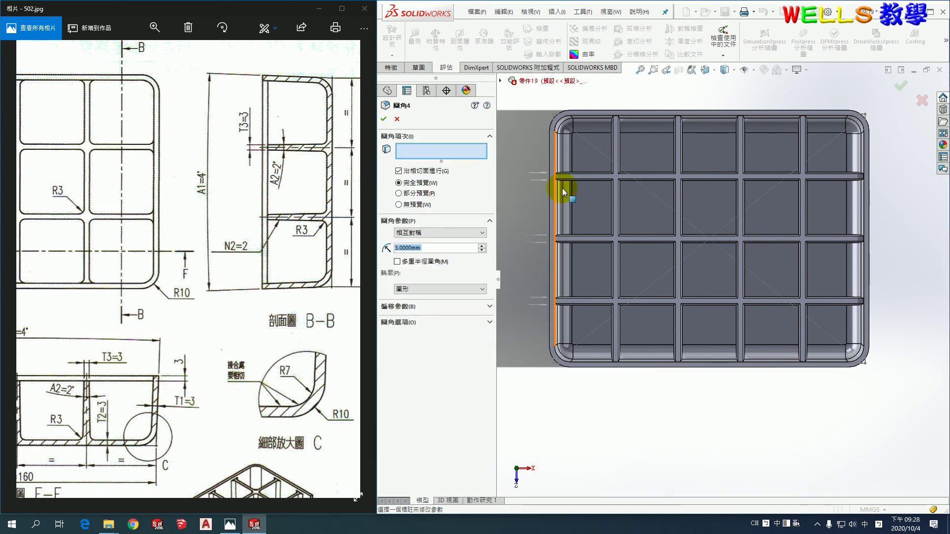
{"action": "middle_click_drag", "start_coordinate": [668, 272], "coordinate": [643, 218]}
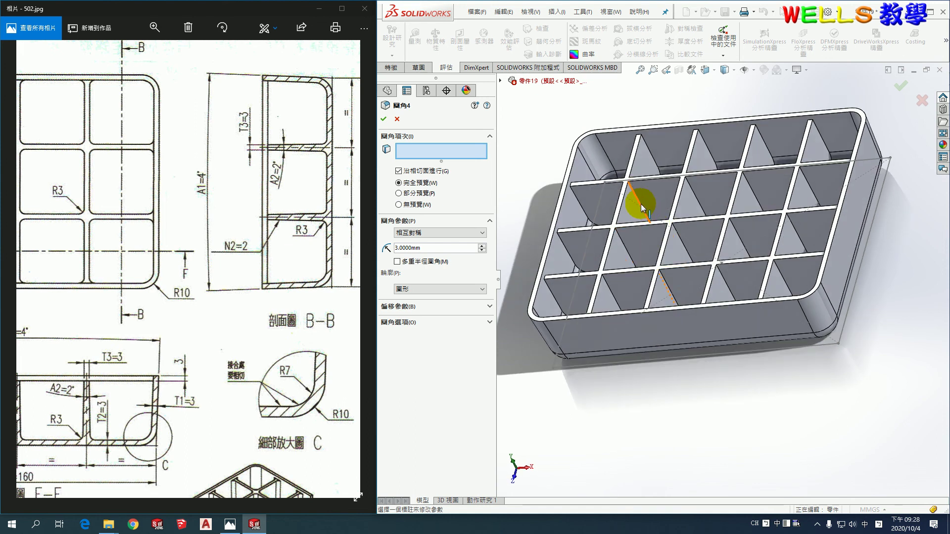
{"action": "left_click", "coordinate": [641, 204]}
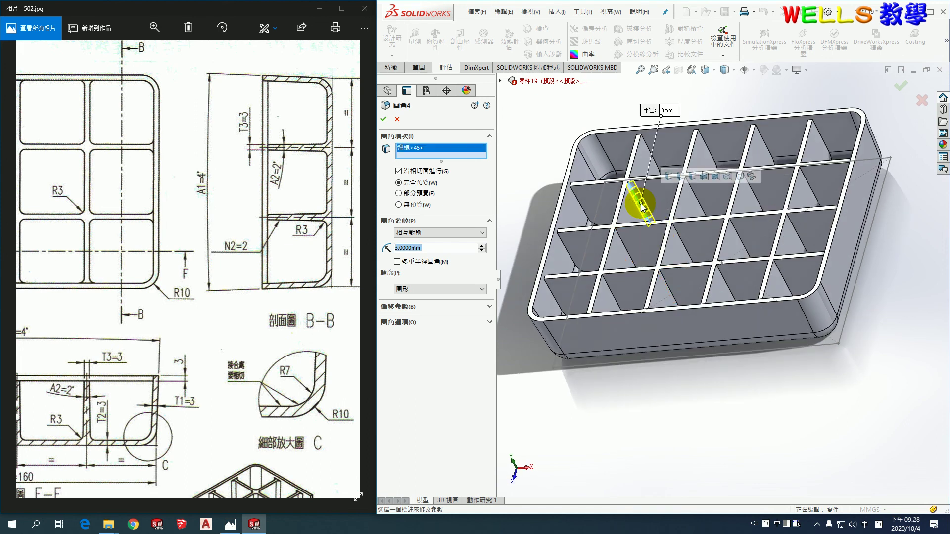
{"action": "left_click", "coordinate": [693, 177]}
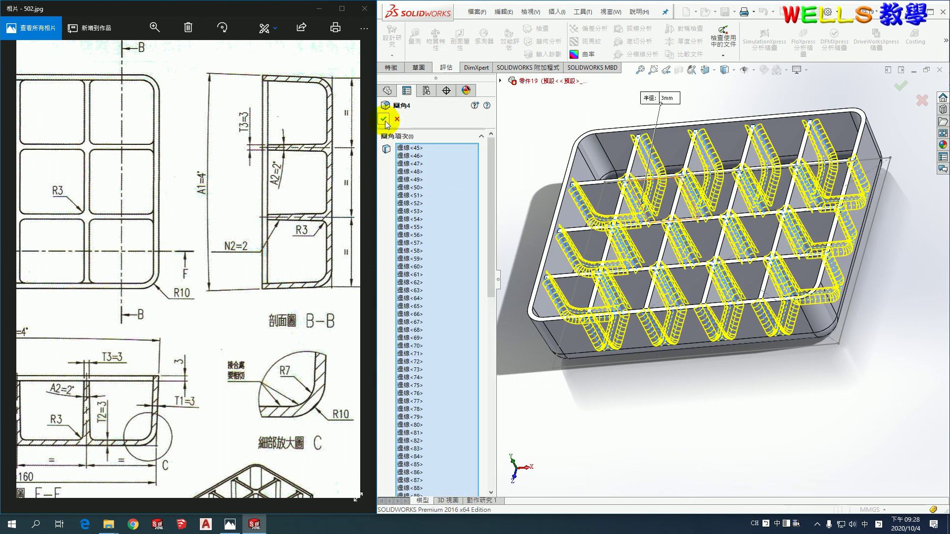
{"action": "key", "text": "Return"}
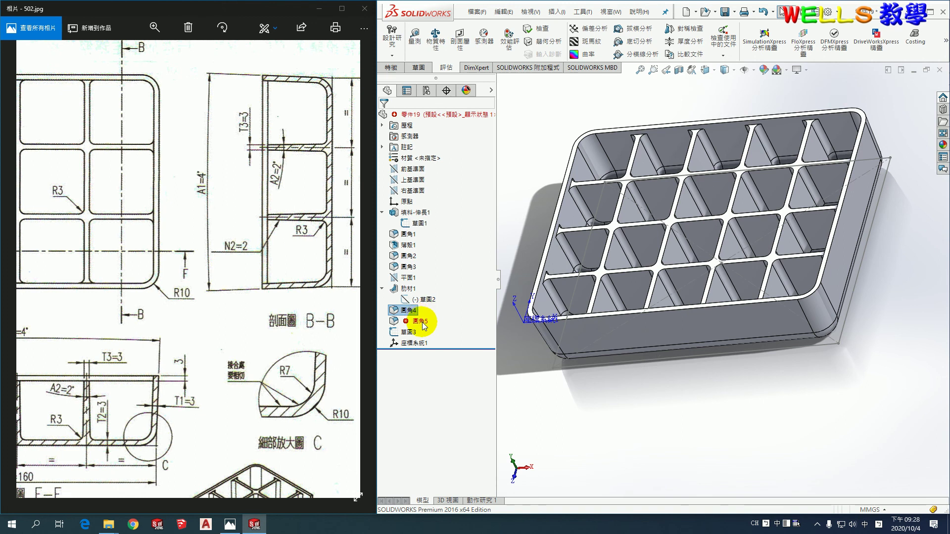
Step: Clear 圓角5's missing edges and add five inner cell faces to it
{"action": "left_click", "coordinate": [417, 323]}
{"action": "left_click", "coordinate": [424, 300]}
{"action": "right_click", "coordinate": [441, 182]}
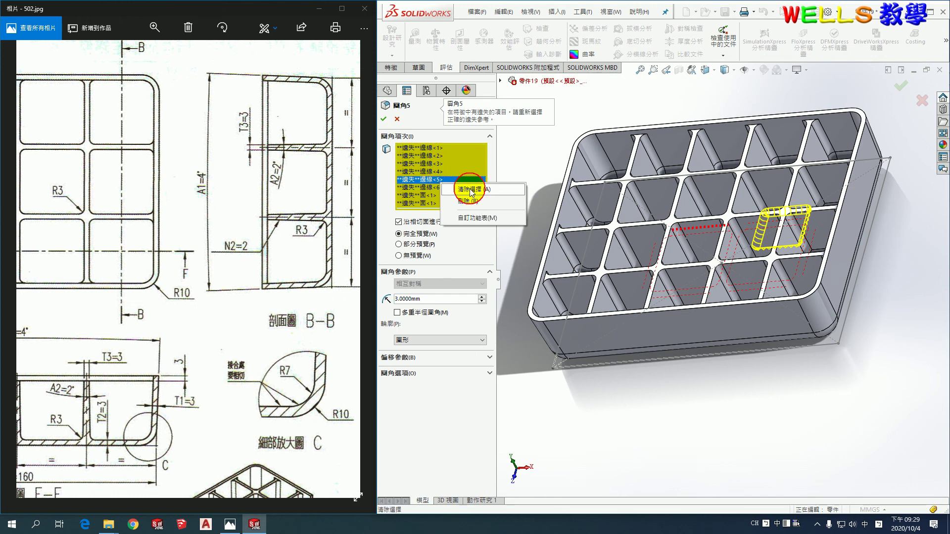
{"action": "left_click", "coordinate": [470, 192]}
{"action": "middle_click_drag", "start_coordinate": [600, 265], "coordinate": [636, 293]}
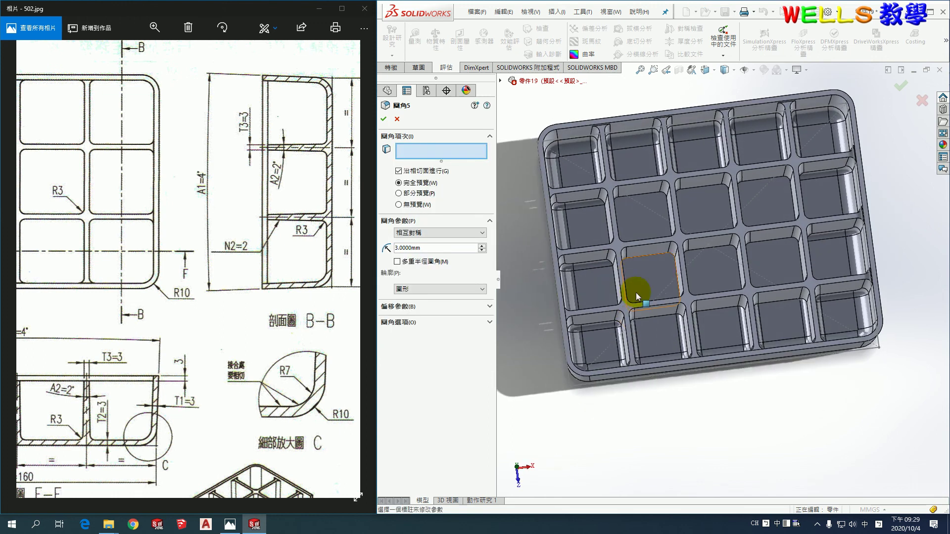
{"action": "left_click", "coordinate": [651, 212]}
{"action": "mouse_move", "coordinate": [727, 293]}
{"action": "middle_mouse_down"}
{"action": "mouse_move", "coordinate": [721, 310]}
{"action": "mouse_move", "coordinate": [708, 216]}
{"action": "middle_mouse_up"}
{"action": "left_click", "coordinate": [708, 215]}
{"action": "left_click", "coordinate": [768, 209]}
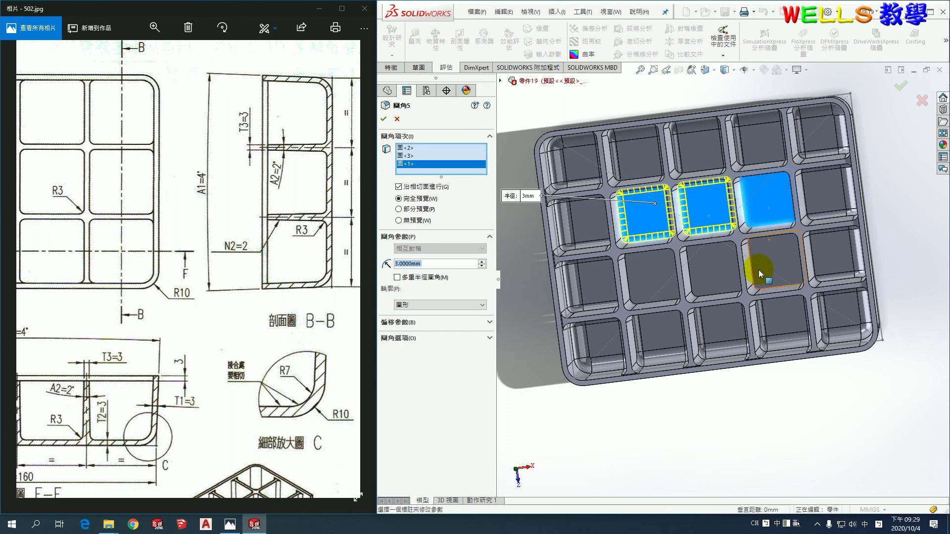
{"action": "left_click", "coordinate": [737, 266]}
{"action": "left_click", "coordinate": [664, 278]}
Step: Add three rib edges and the end cell face to 圓角5, then remove a wrongly added face
{"action": "mouse_move", "coordinate": [696, 317]}
{"action": "middle_mouse_down"}
{"action": "mouse_move", "coordinate": [693, 255]}
{"action": "mouse_move", "coordinate": [664, 301]}
{"action": "mouse_move", "coordinate": [673, 322]}
{"action": "middle_mouse_up"}
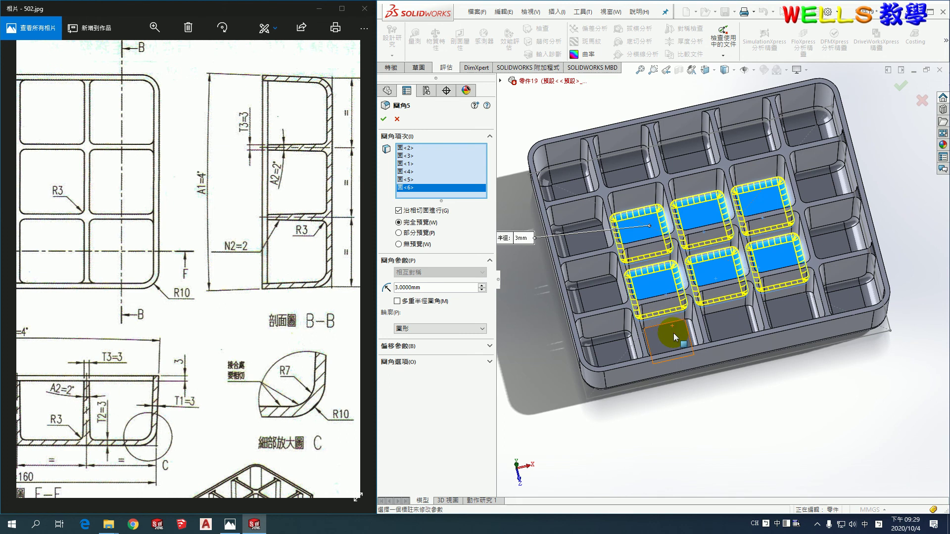
{"action": "left_click", "coordinate": [674, 322]}
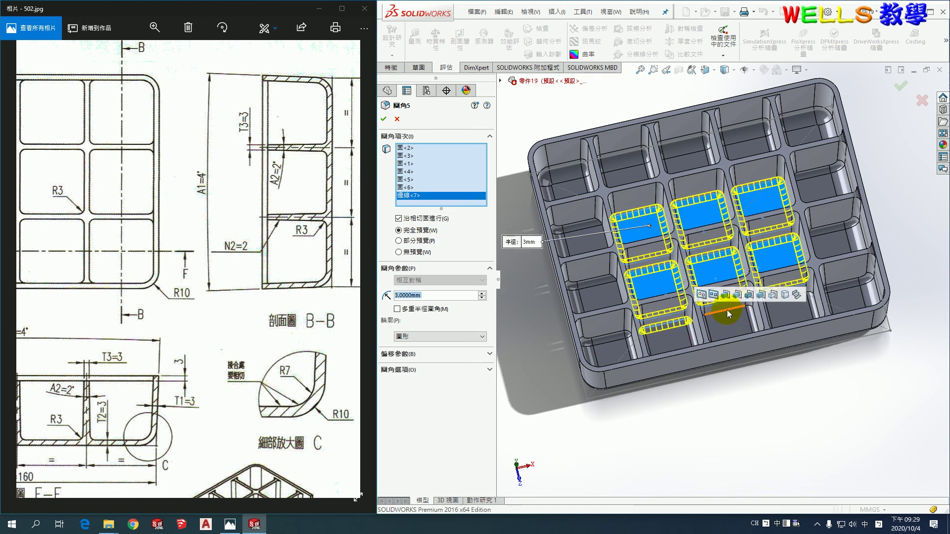
{"action": "left_click", "coordinate": [727, 310]}
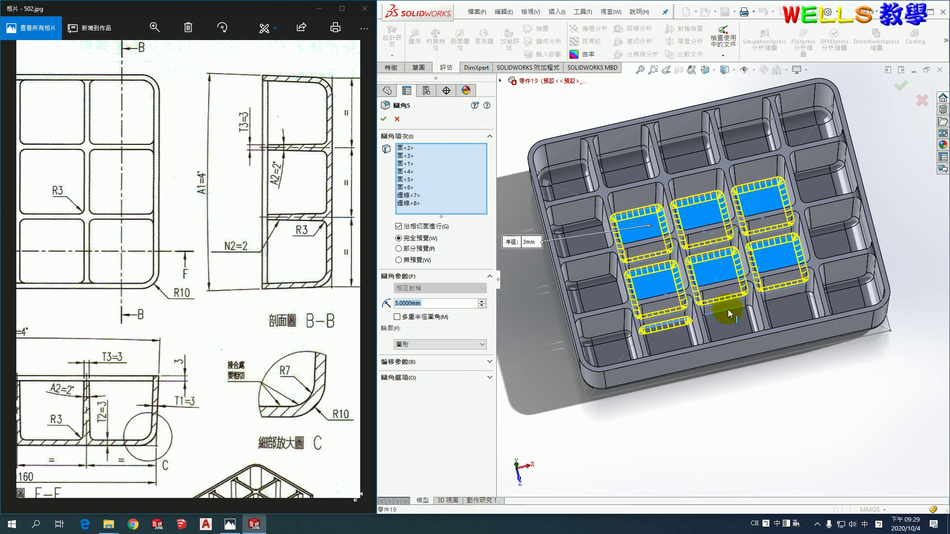
{"action": "left_click", "coordinate": [791, 299]}
{"action": "middle_click_drag", "start_coordinate": [804, 293], "coordinate": [773, 322]}
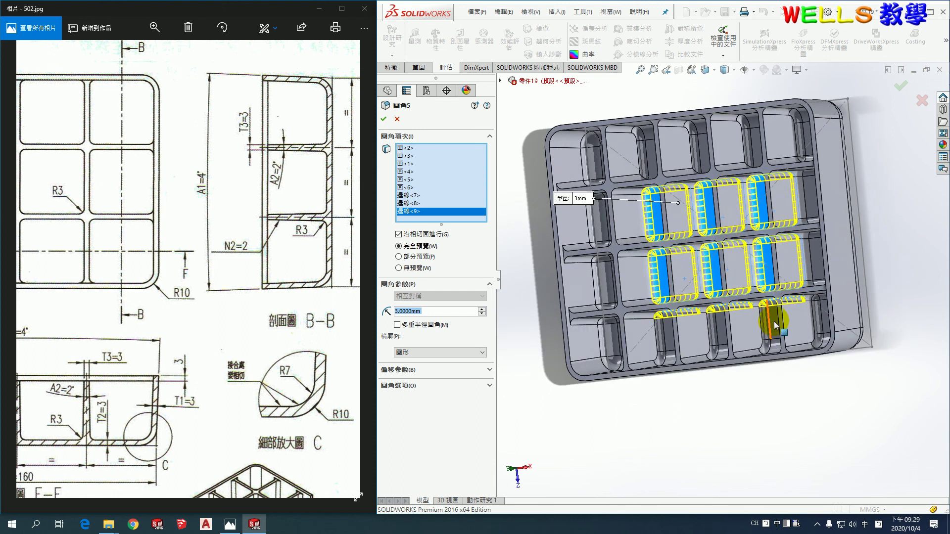
{"action": "left_click", "coordinate": [813, 262]}
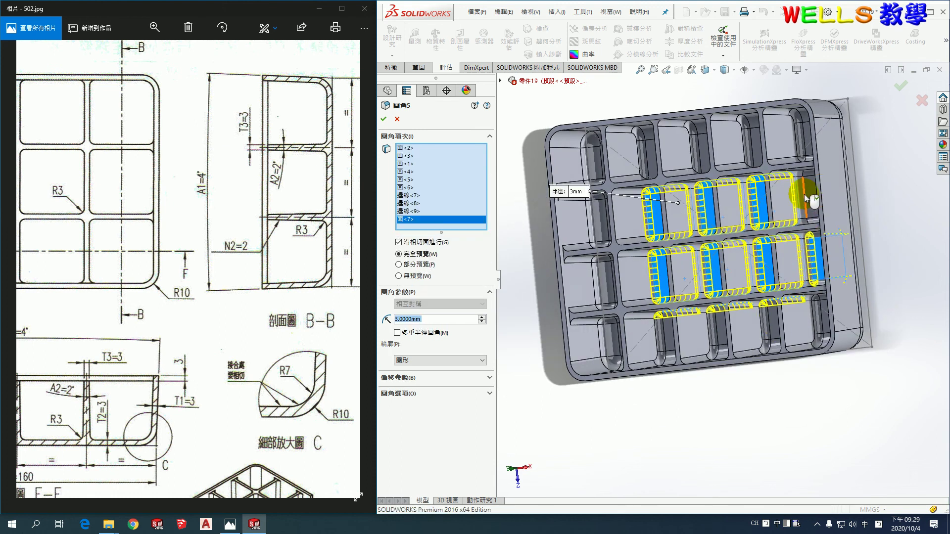
{"action": "middle_click_drag", "start_coordinate": [806, 249], "coordinate": [838, 246]}
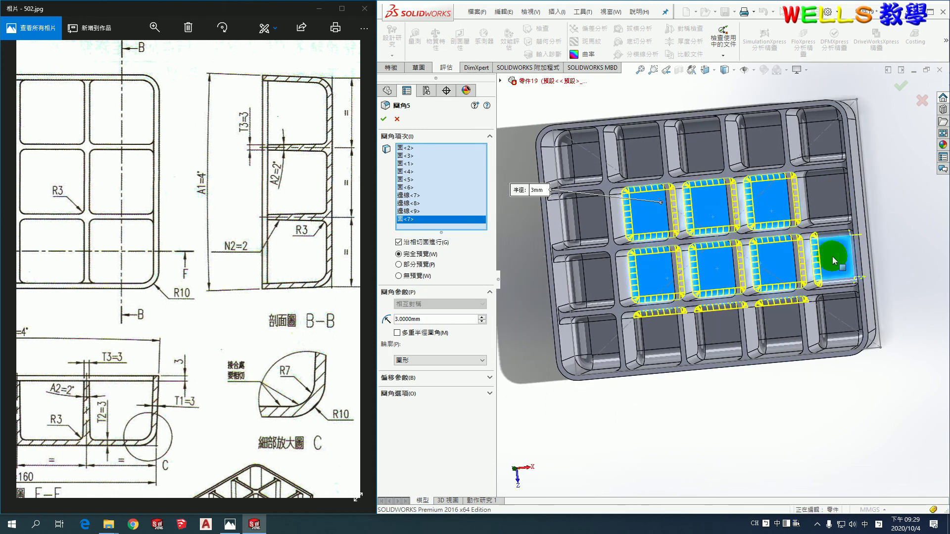
{"action": "right_click", "coordinate": [442, 225]}
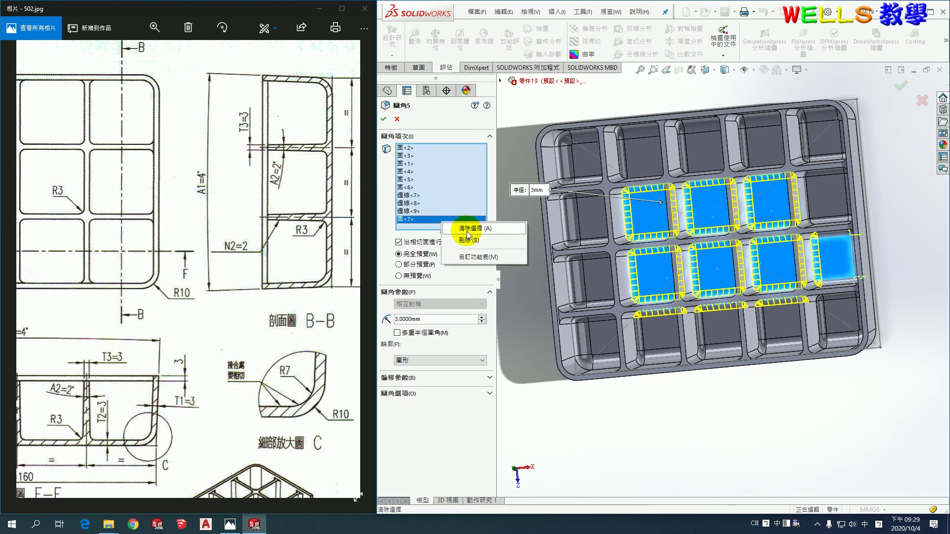
{"action": "left_click", "coordinate": [460, 230]}
Step: Add the remaining top and left rib edges and accept the 3 mm fillet
{"action": "mouse_move", "coordinate": [865, 263]}
{"action": "middle_mouse_down"}
{"action": "mouse_move", "coordinate": [806, 264]}
{"action": "mouse_move", "coordinate": [815, 255]}
{"action": "middle_mouse_up"}
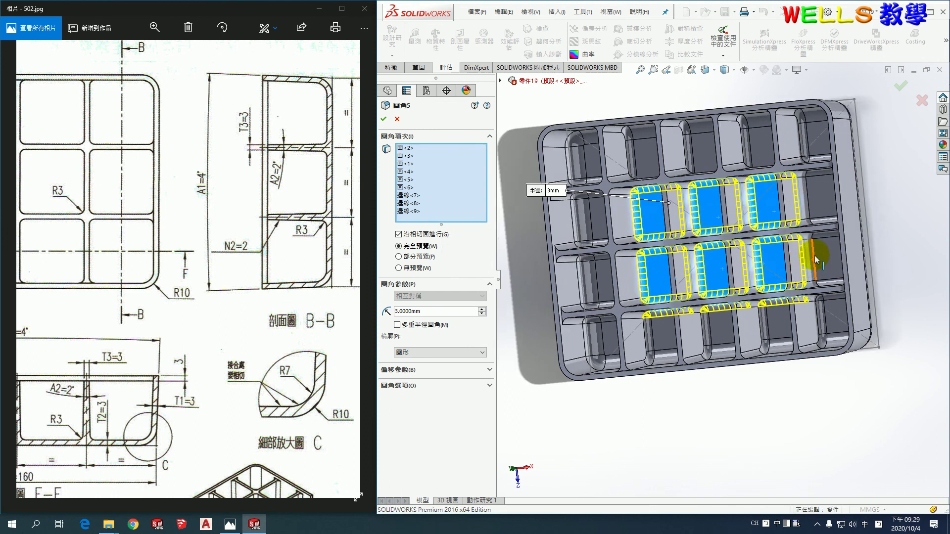
{"action": "left_click", "coordinate": [815, 255]}
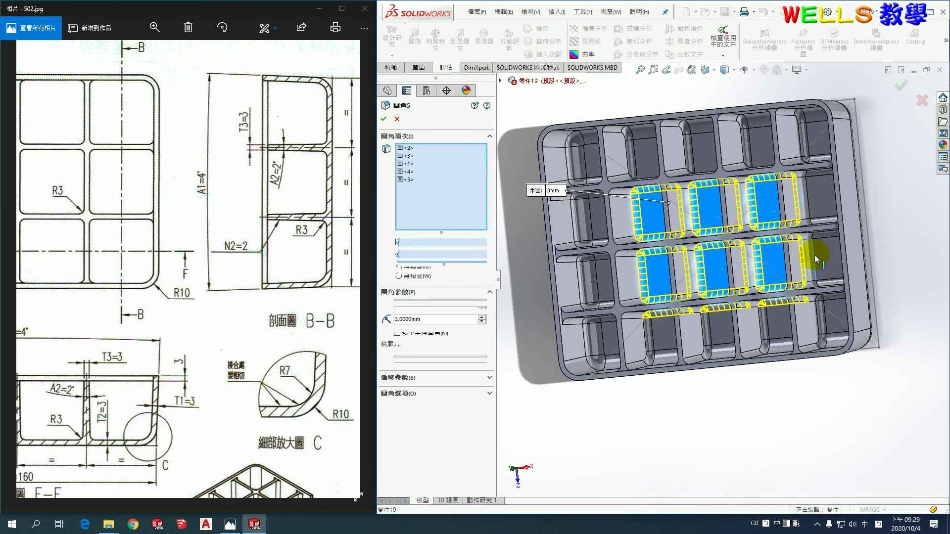
{"action": "left_click", "coordinate": [808, 194]}
{"action": "middle_click_drag", "start_coordinate": [768, 197], "coordinate": [782, 179]}
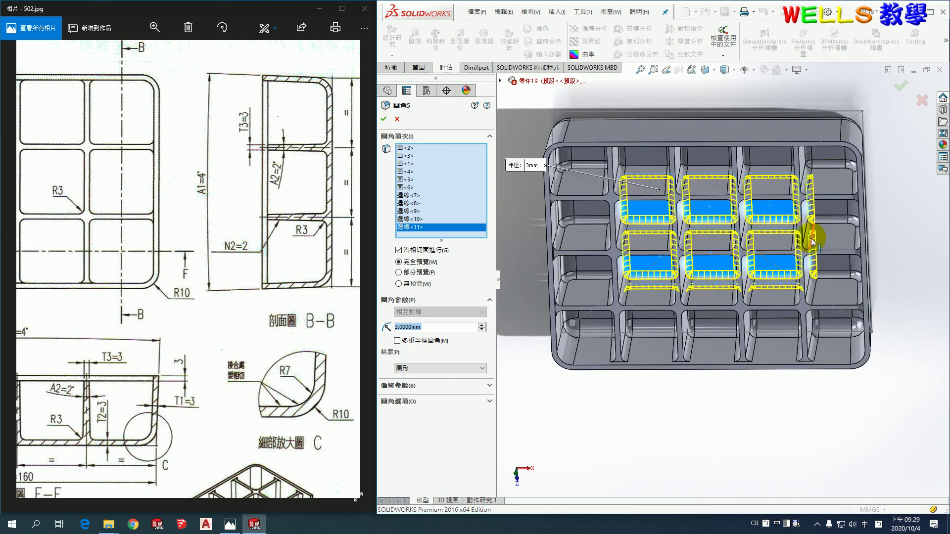
{"action": "left_click", "coordinate": [771, 167]}
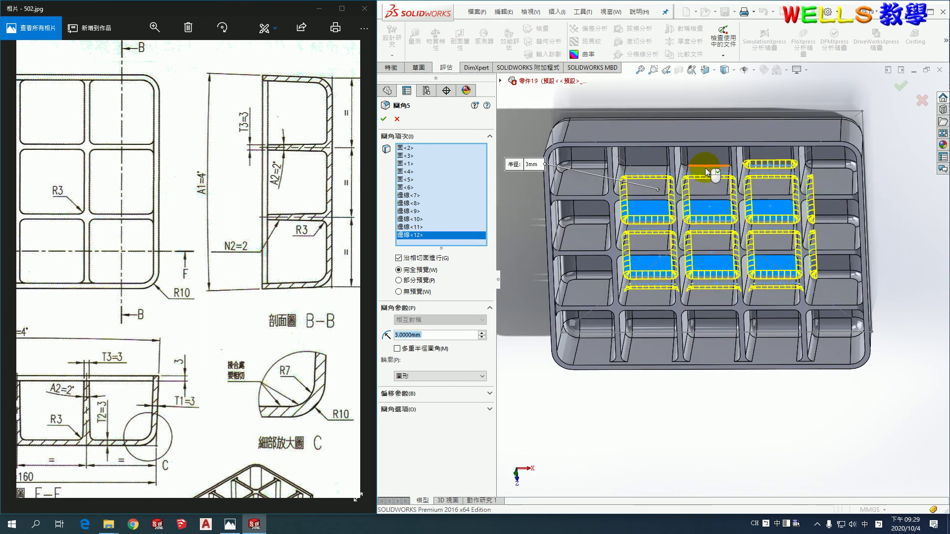
{"action": "left_click", "coordinate": [707, 165]}
{"action": "left_click", "coordinate": [645, 174]}
{"action": "mouse_move", "coordinate": [631, 233]}
{"action": "middle_mouse_down"}
{"action": "mouse_move", "coordinate": [663, 201]}
{"action": "mouse_move", "coordinate": [618, 214]}
{"action": "middle_mouse_up"}
{"action": "left_click", "coordinate": [619, 210]}
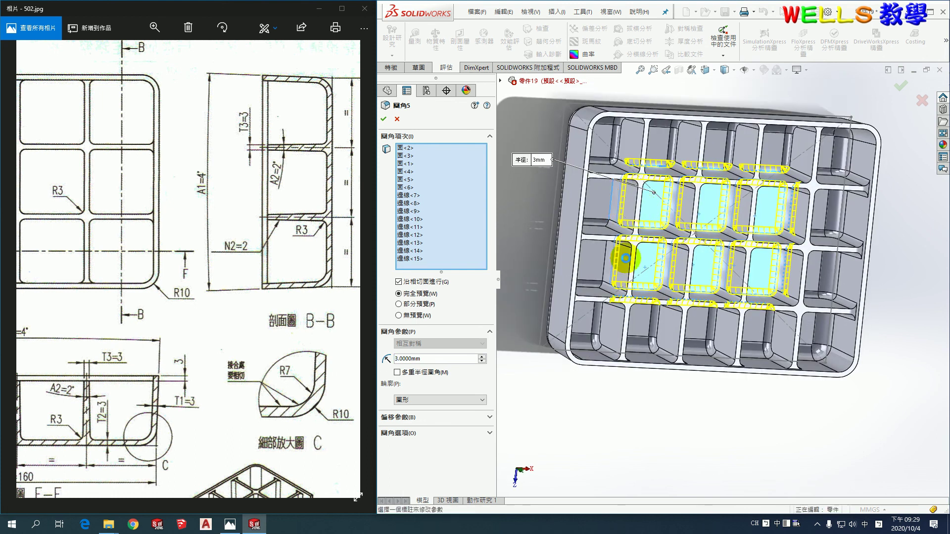
{"action": "left_click", "coordinate": [606, 270]}
{"action": "mouse_move", "coordinate": [605, 270]}
{"action": "middle_mouse_down"}
{"action": "mouse_move", "coordinate": [698, 272]}
{"action": "mouse_move", "coordinate": [528, 179]}
{"action": "middle_mouse_up"}
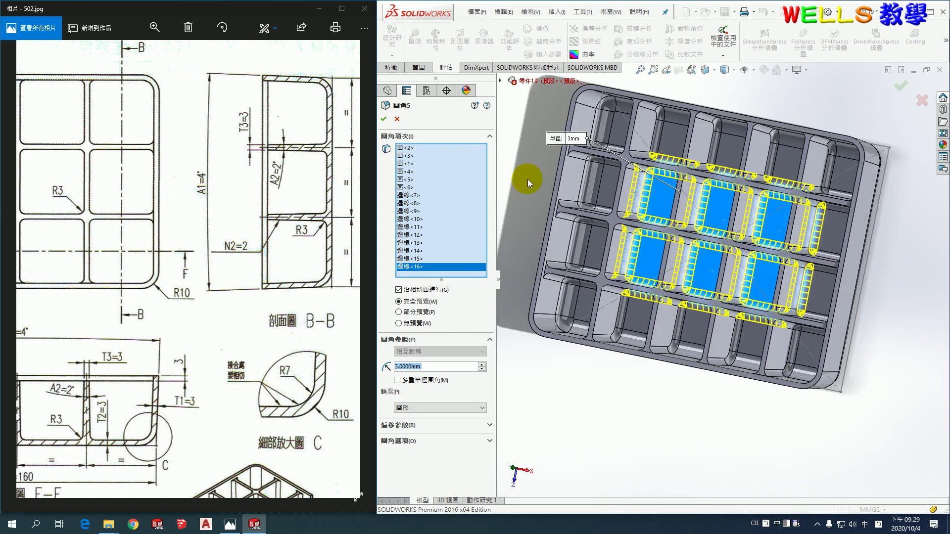
{"action": "left_click", "coordinate": [383, 120]}
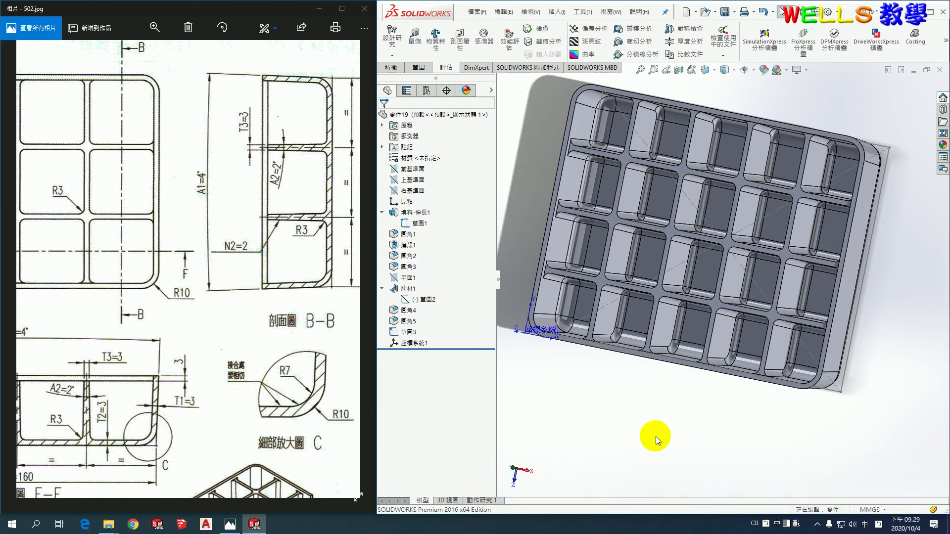
Step: Show the tray isometrically and confirm its mass reads 176.3329 g in 物質特性
{"action": "key", "text": "ctrl+7"}
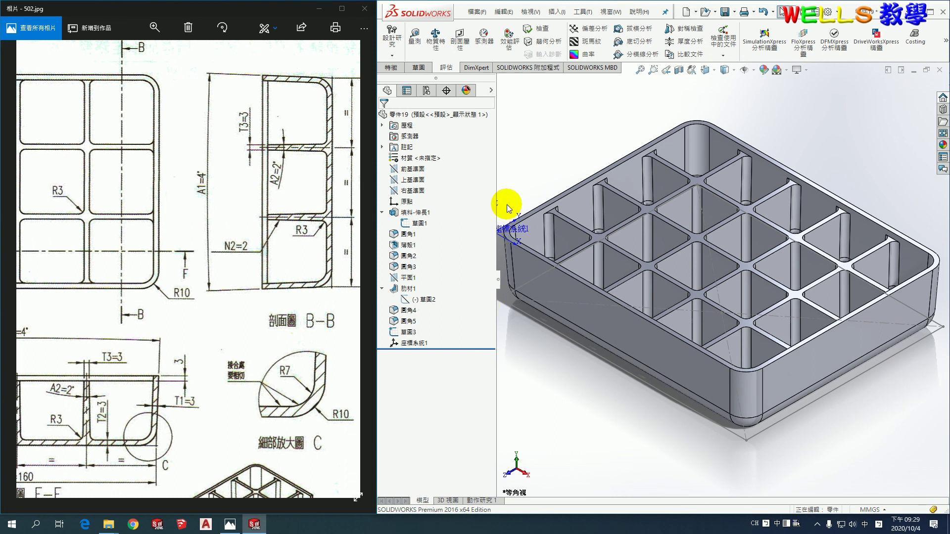
{"action": "left_click", "coordinate": [434, 34]}
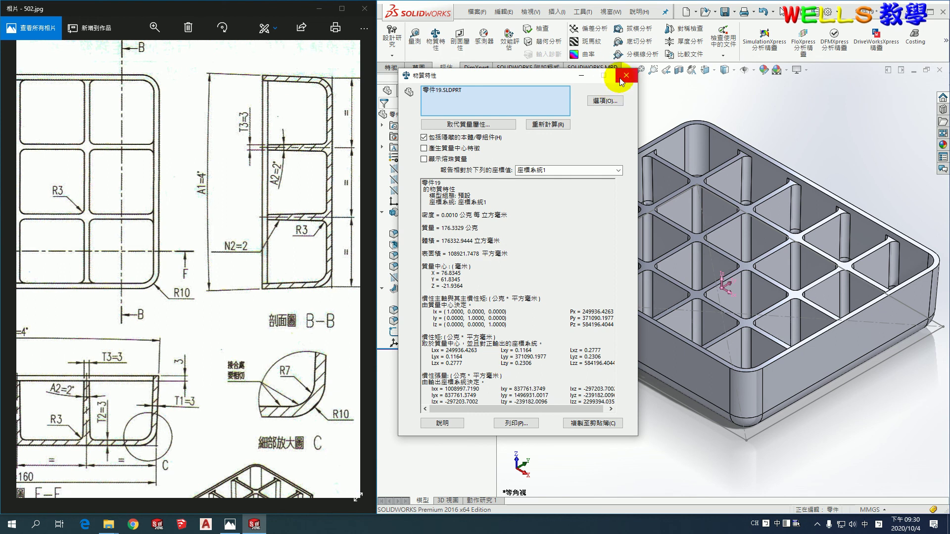
{"action": "left_click_drag", "start_coordinate": [182, 322], "coordinate": [201, 273]}
{"action": "scroll", "coordinate": [257, 327], "scroll_direction": "down", "scroll_amount": 1}
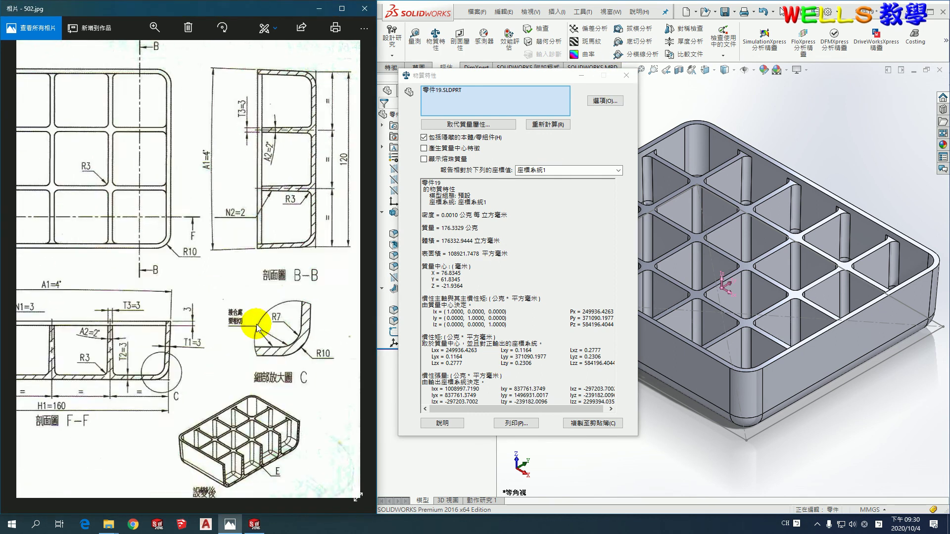
{"action": "scroll", "coordinate": [257, 327], "scroll_direction": "down", "scroll_amount": 1}
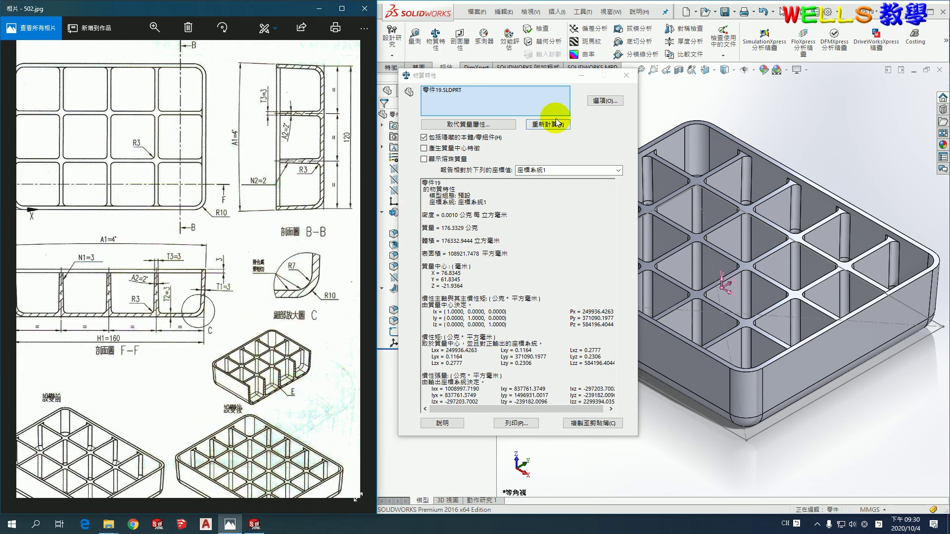
{"action": "left_click", "coordinate": [626, 76]}
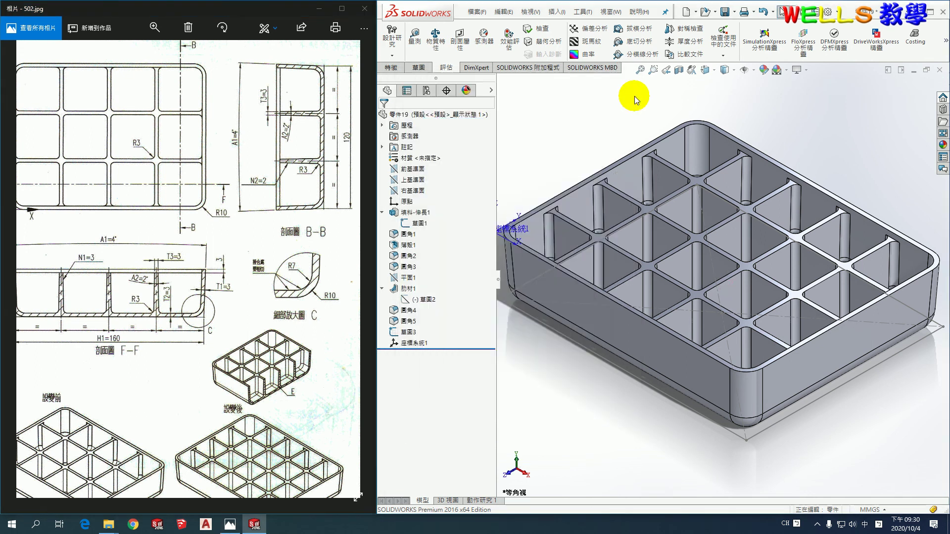
Step: Create a section view of the tray cut along the right plane (右基準面)
{"action": "left_click", "coordinate": [678, 72]}
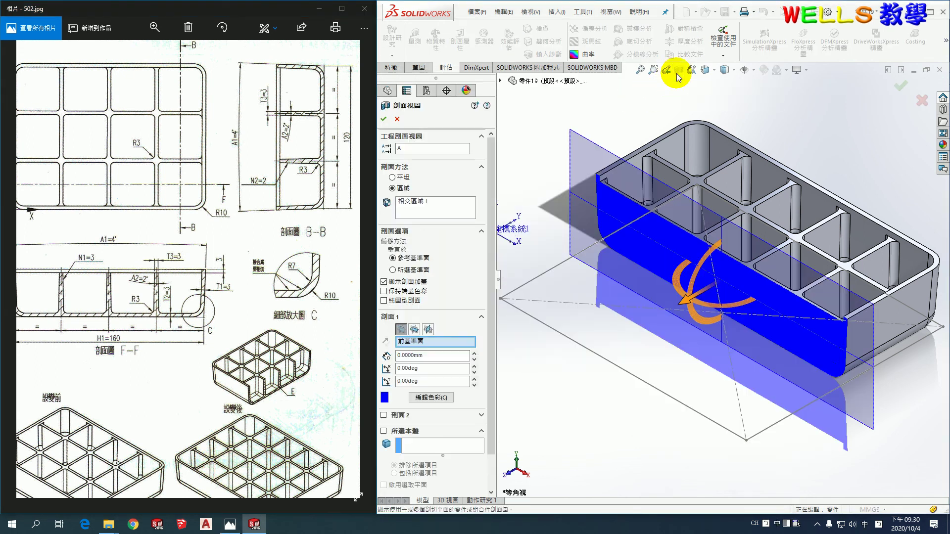
{"action": "left_click", "coordinate": [414, 329]}
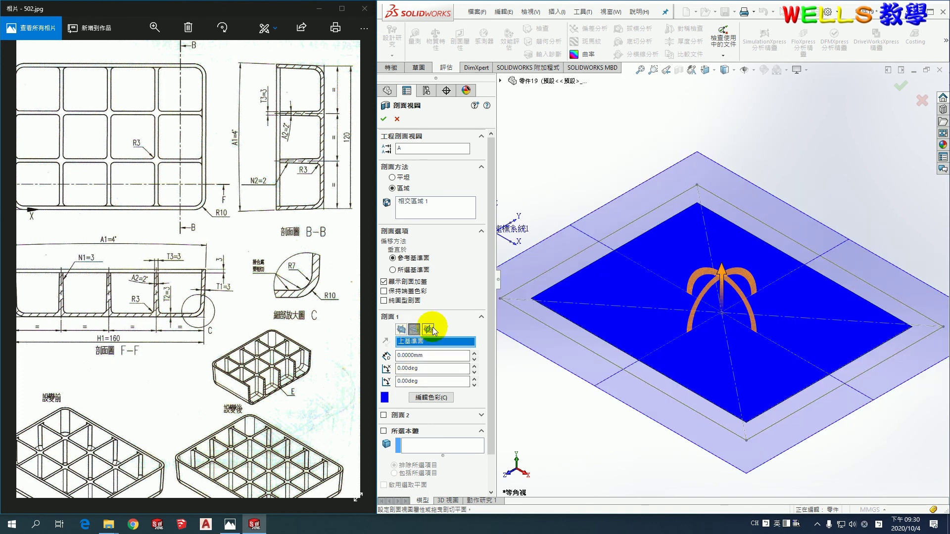
{"action": "left_click", "coordinate": [436, 329]}
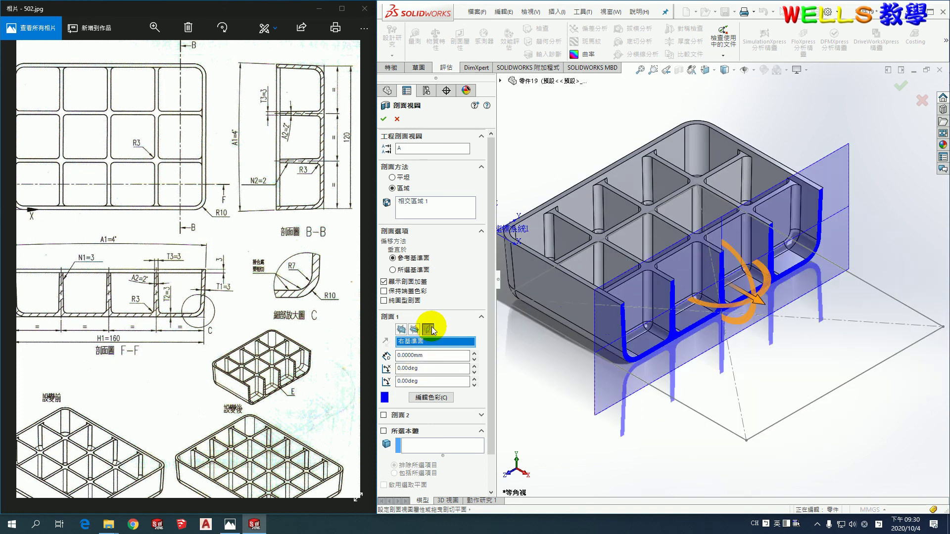
{"action": "left_click", "coordinate": [384, 120]}
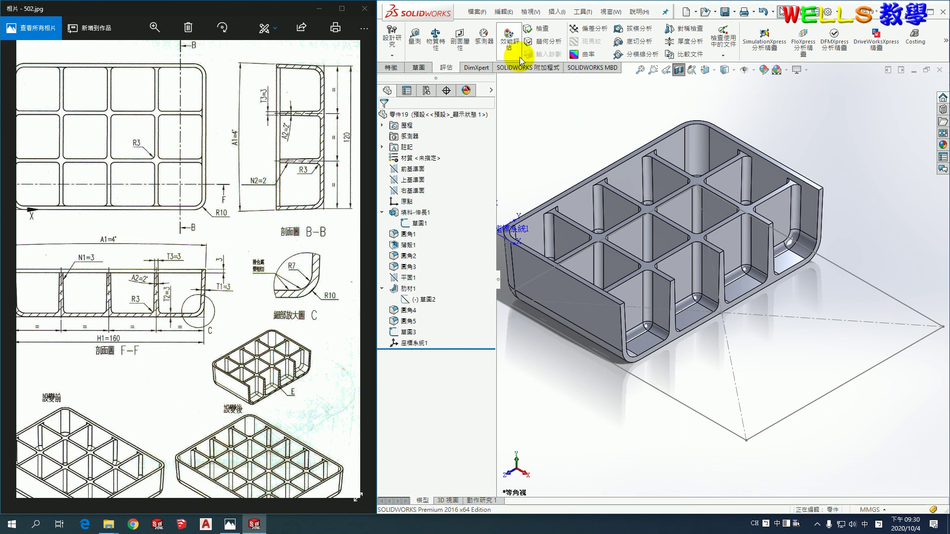
Step: Measure the cut face: 775.1590 mm² area and 525.3809 mm perimeter
{"action": "left_click", "coordinate": [414, 36]}
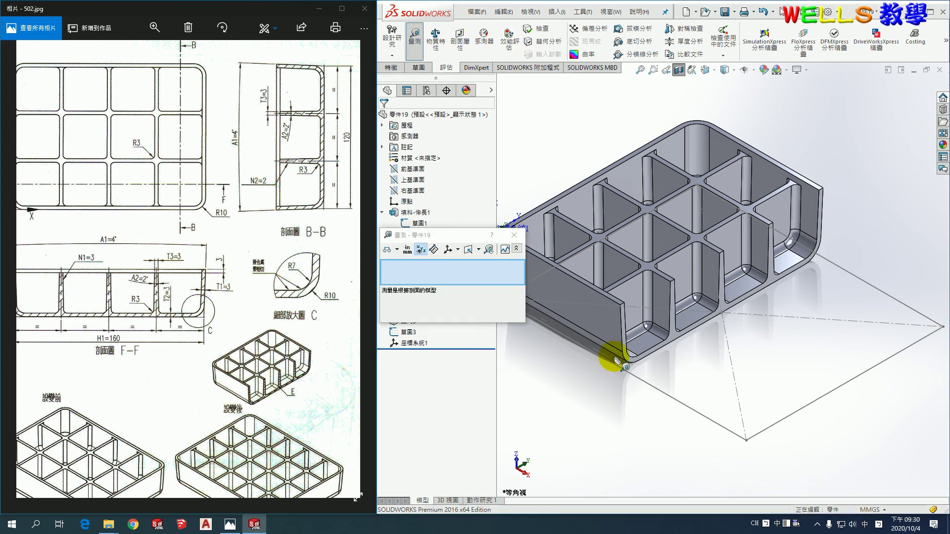
{"action": "left_click", "coordinate": [672, 337]}
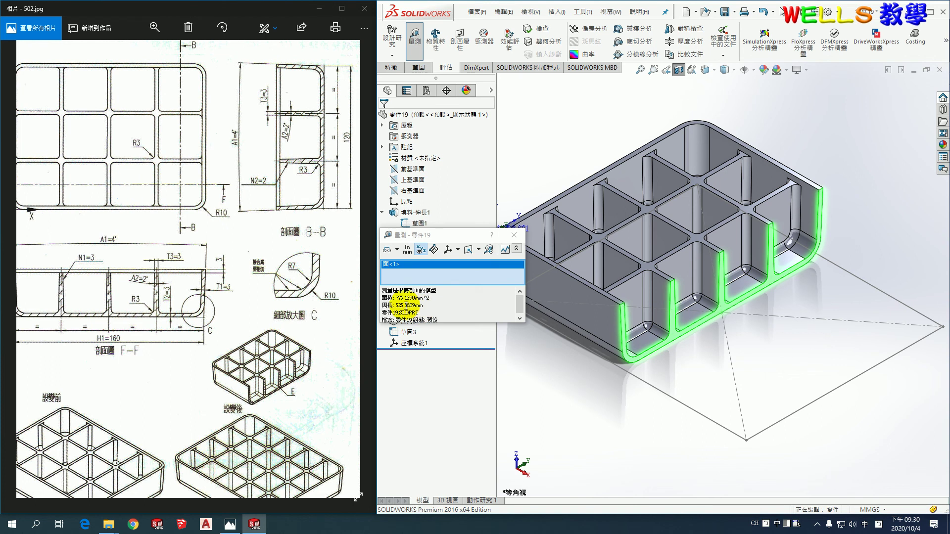
{"action": "left_click", "coordinate": [513, 235]}
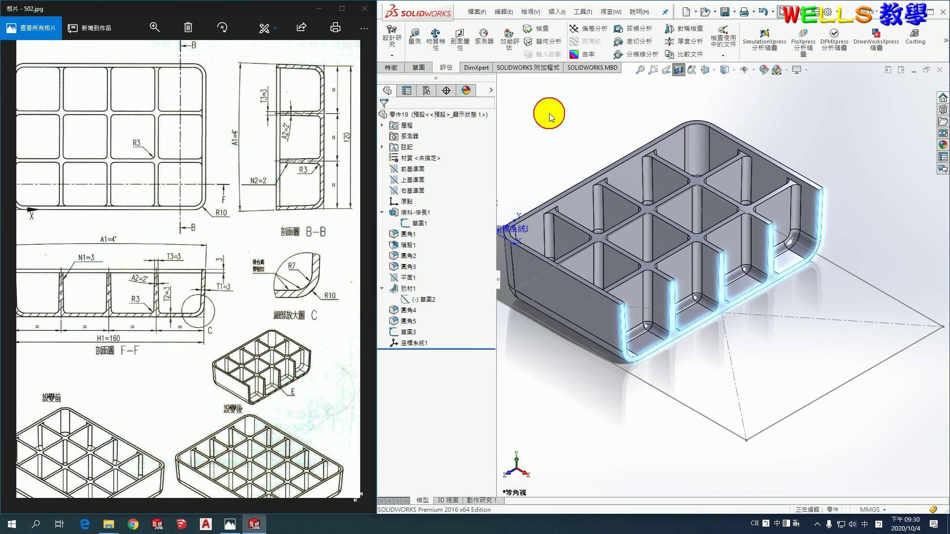
{"action": "left_click", "coordinate": [549, 114]}
{"action": "left_click", "coordinate": [132, 212]}
{"action": "scroll", "coordinate": [132, 212], "scroll_direction": "down", "scroll_amount": 2}
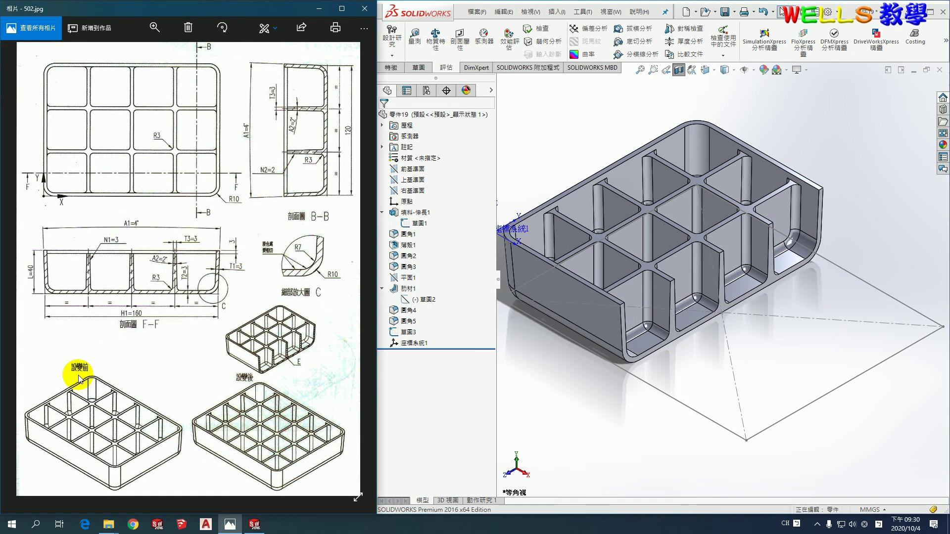